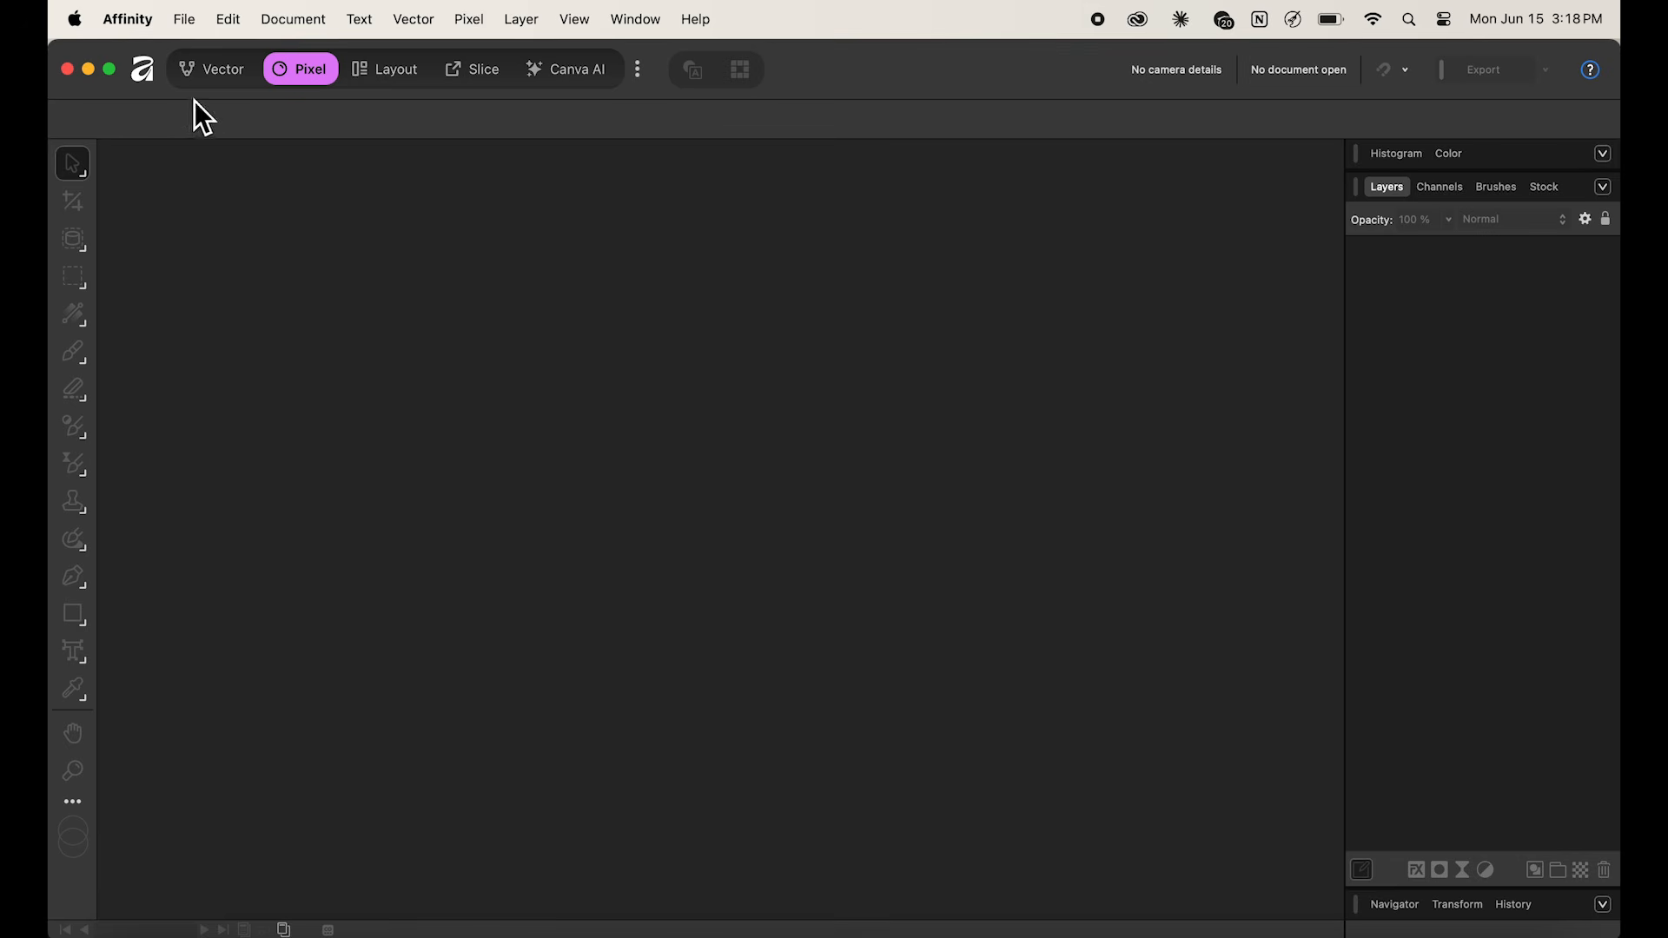
- Create a new document from the iPad Pro 13" device preset, 1032 × 1376 pt in portrait
click(149, 71)
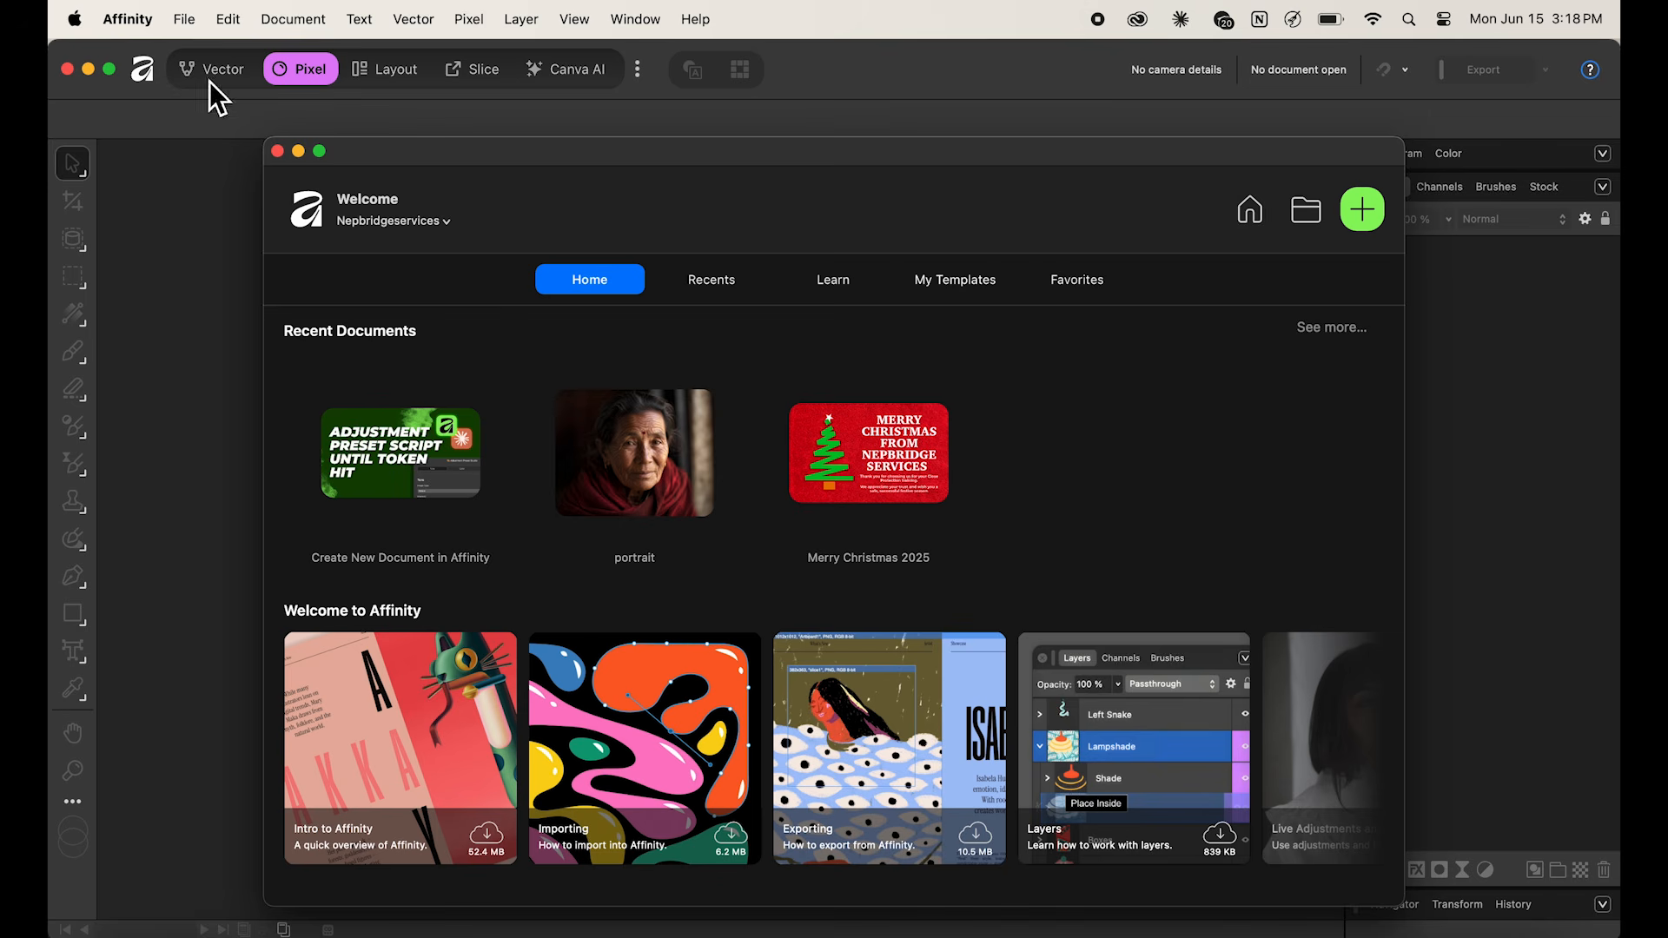
click(1375, 219)
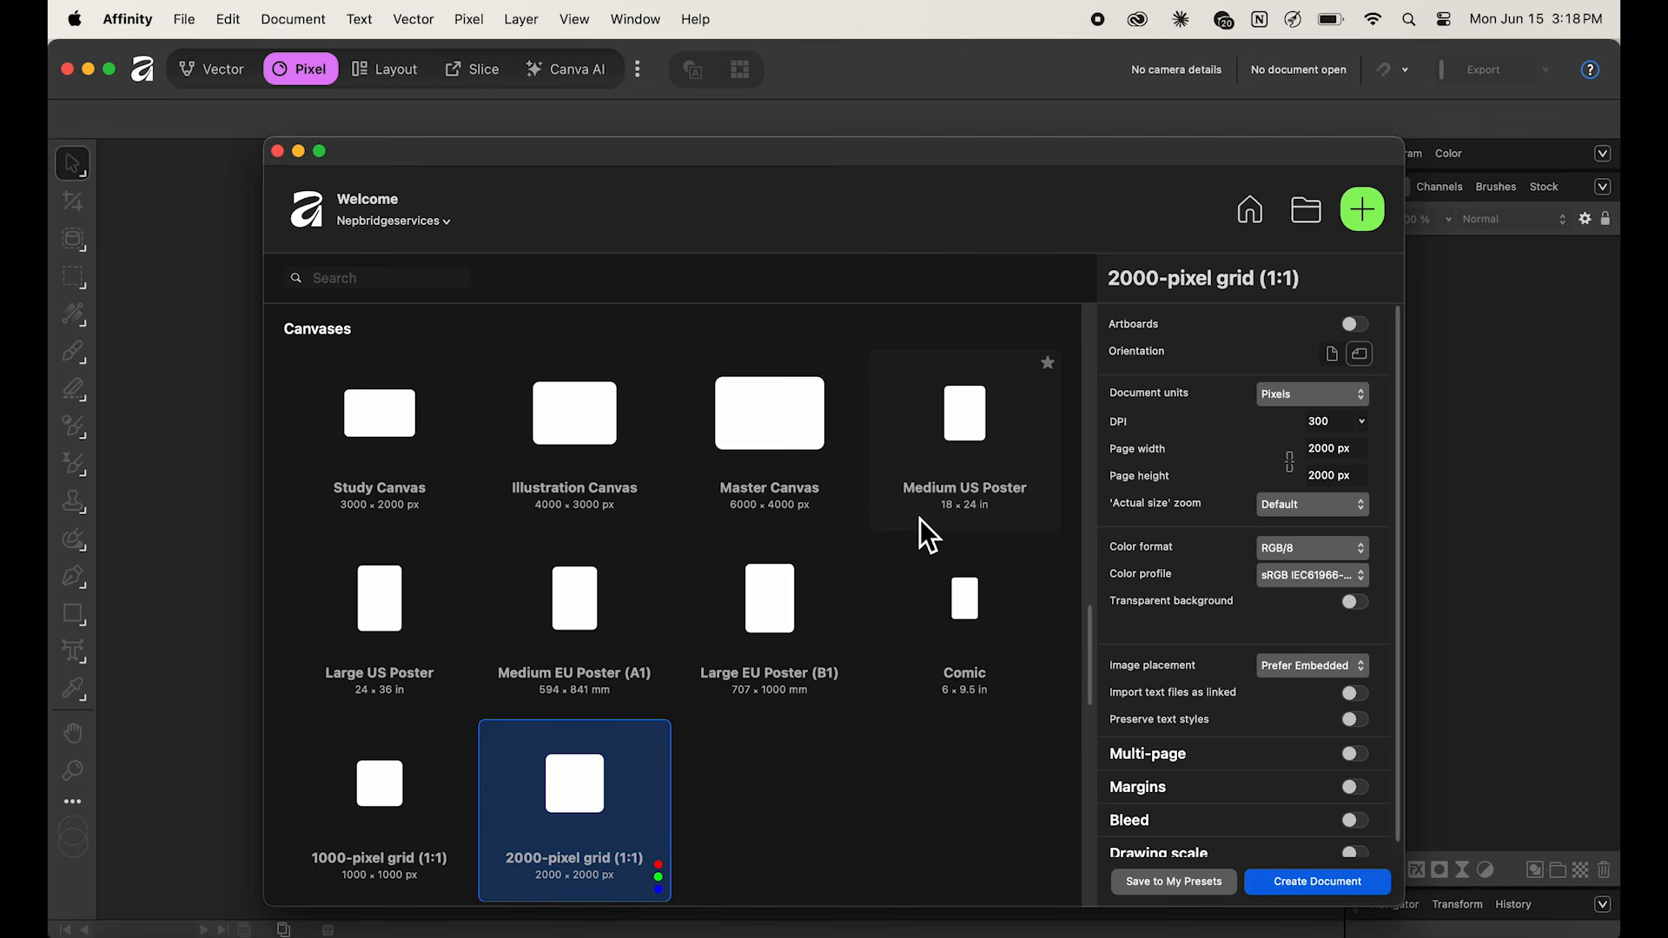
scroll(821, 499, down, 5)
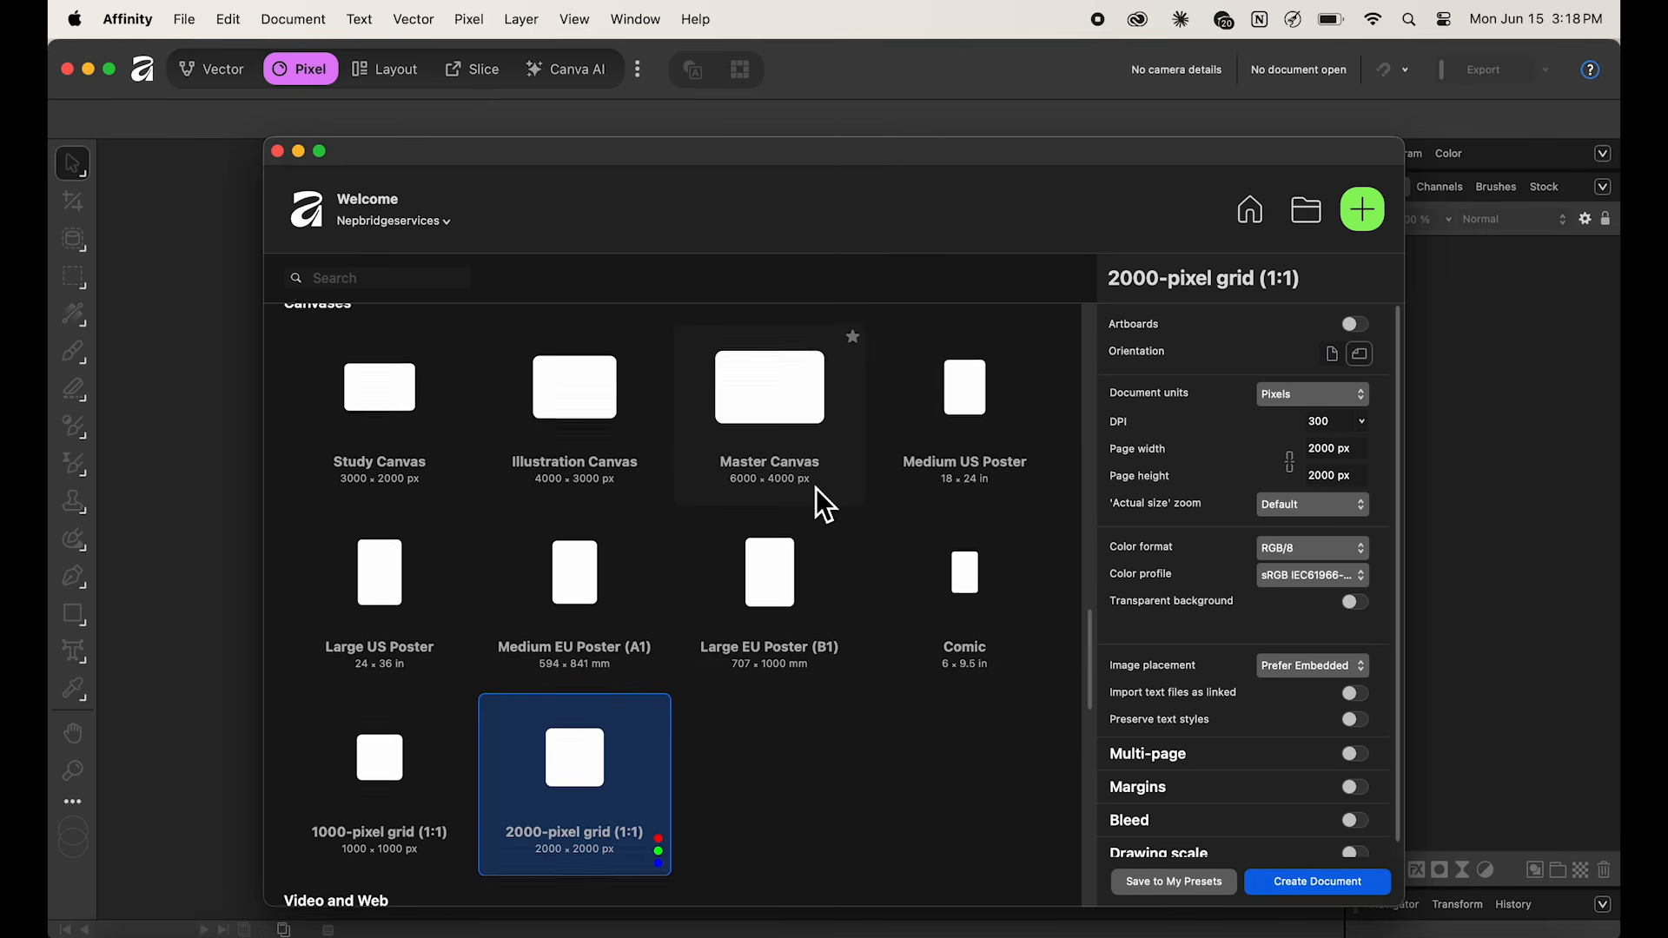
scroll(816, 488, down, 5)
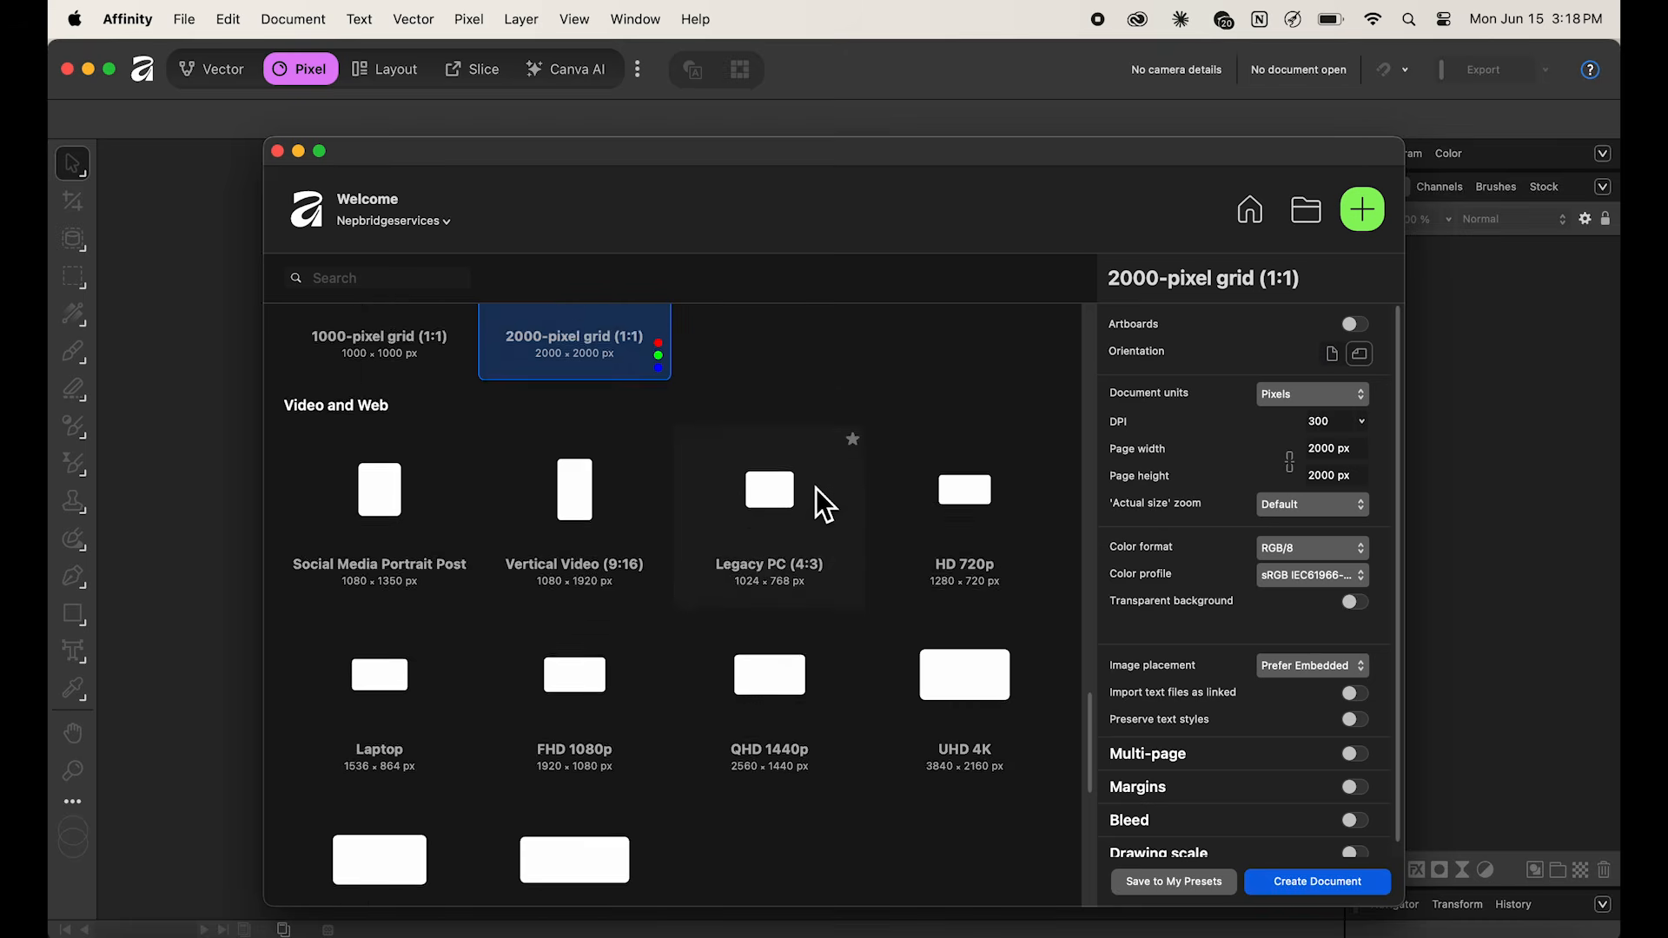
scroll(816, 488, down, 10)
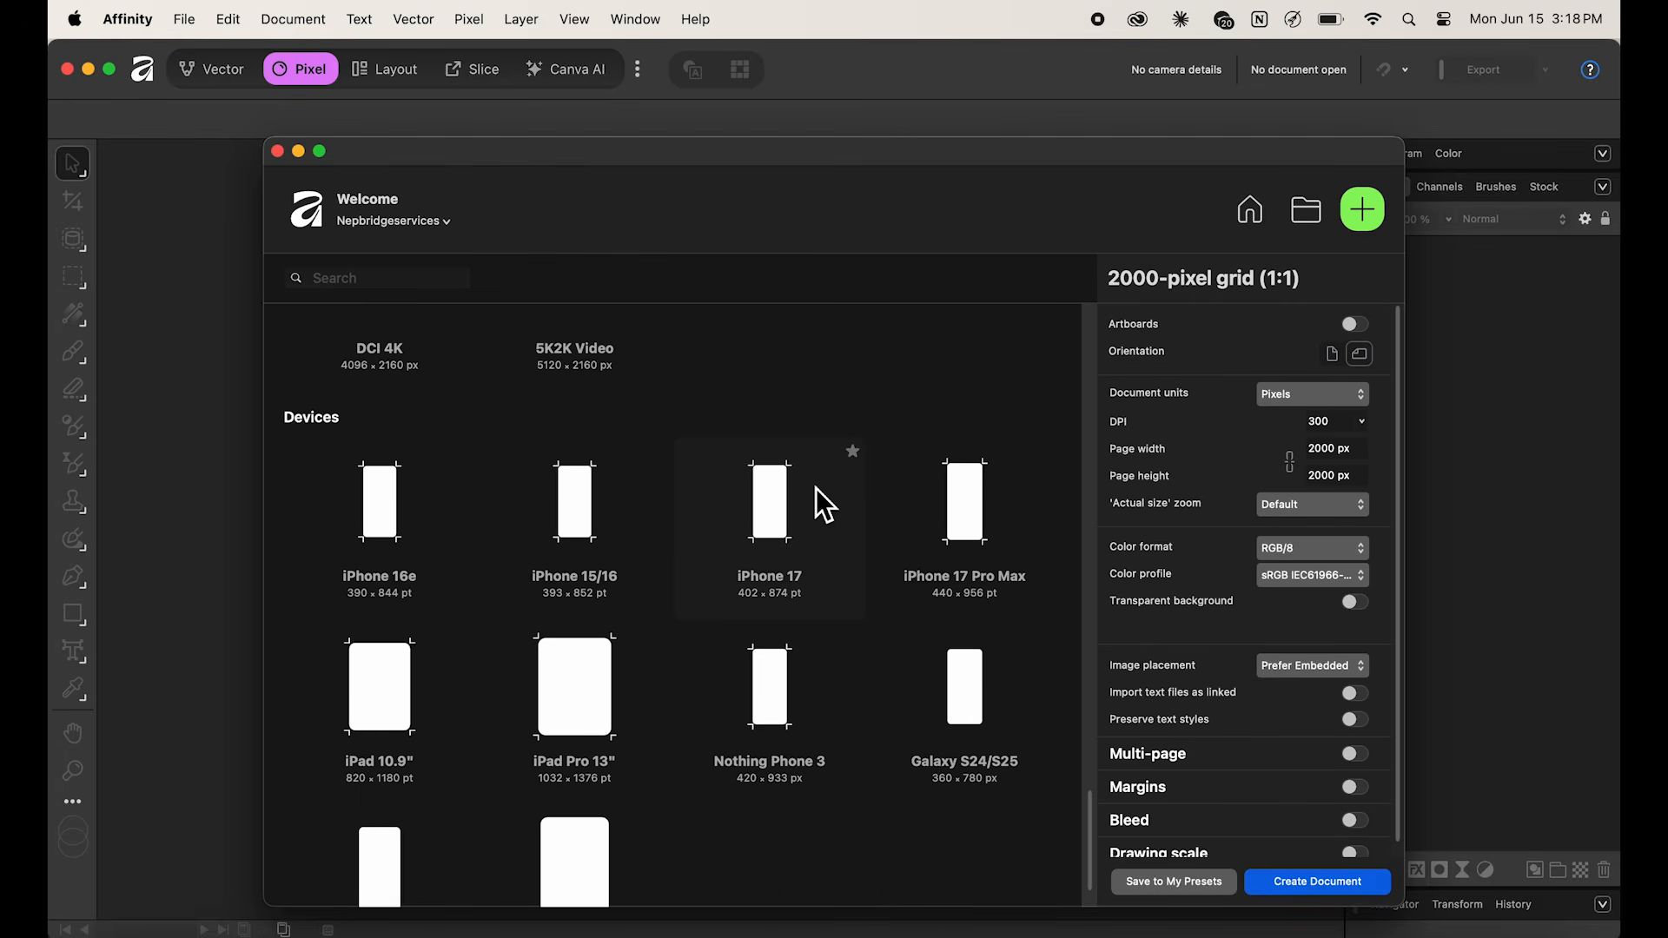
click(599, 700)
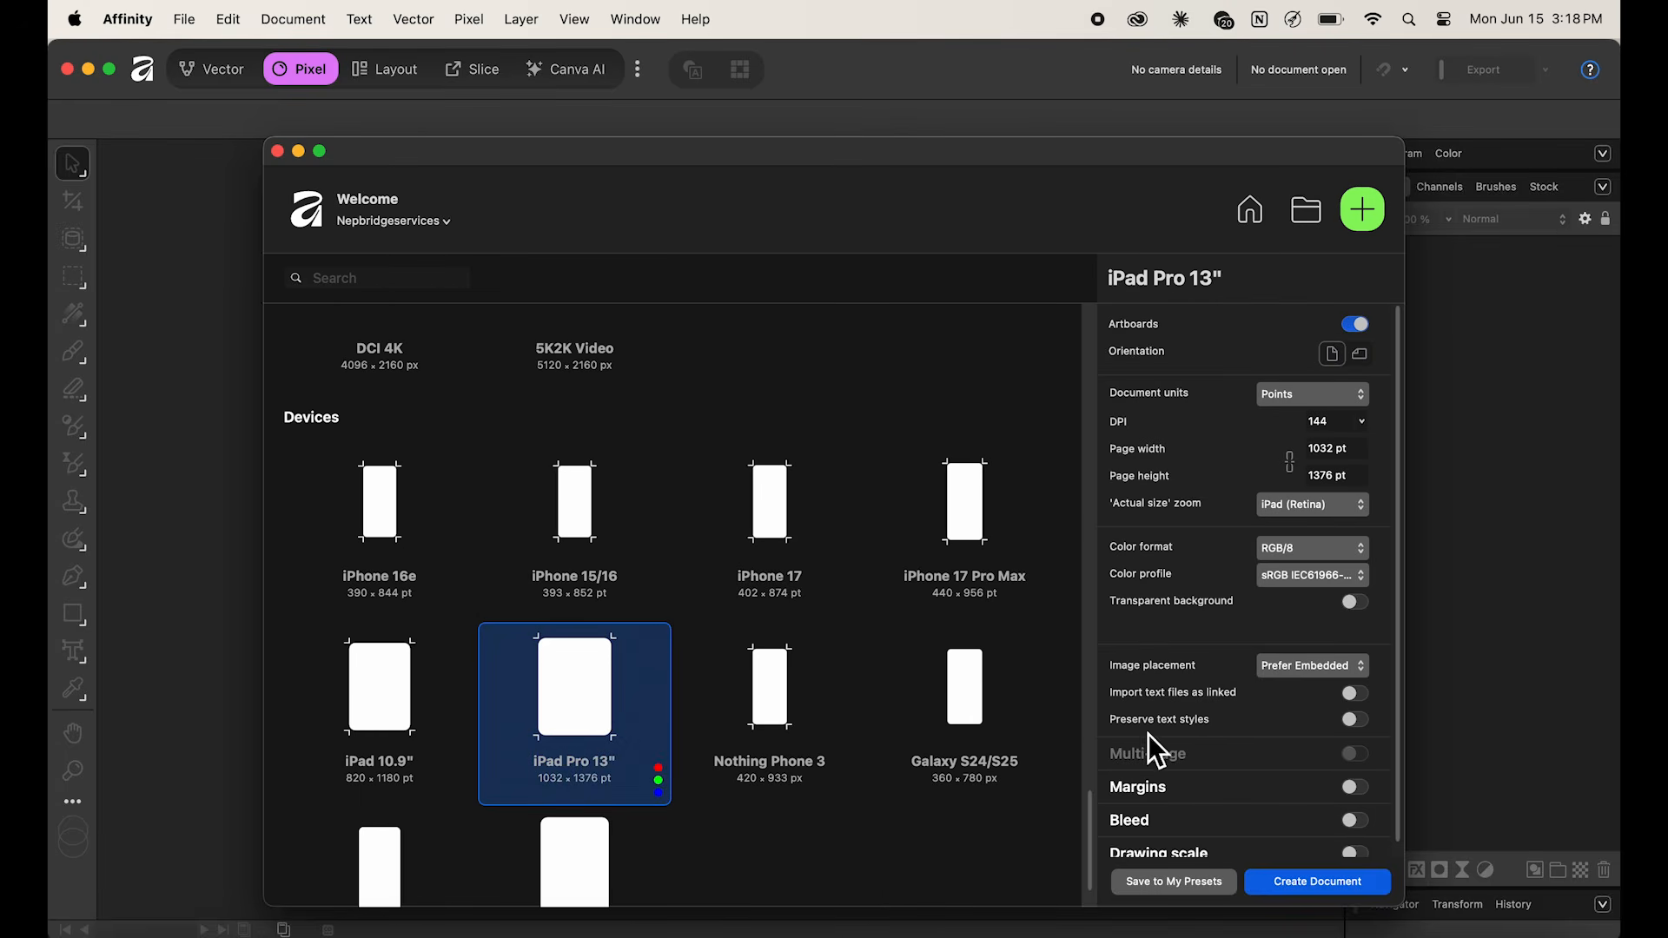
click(1319, 884)
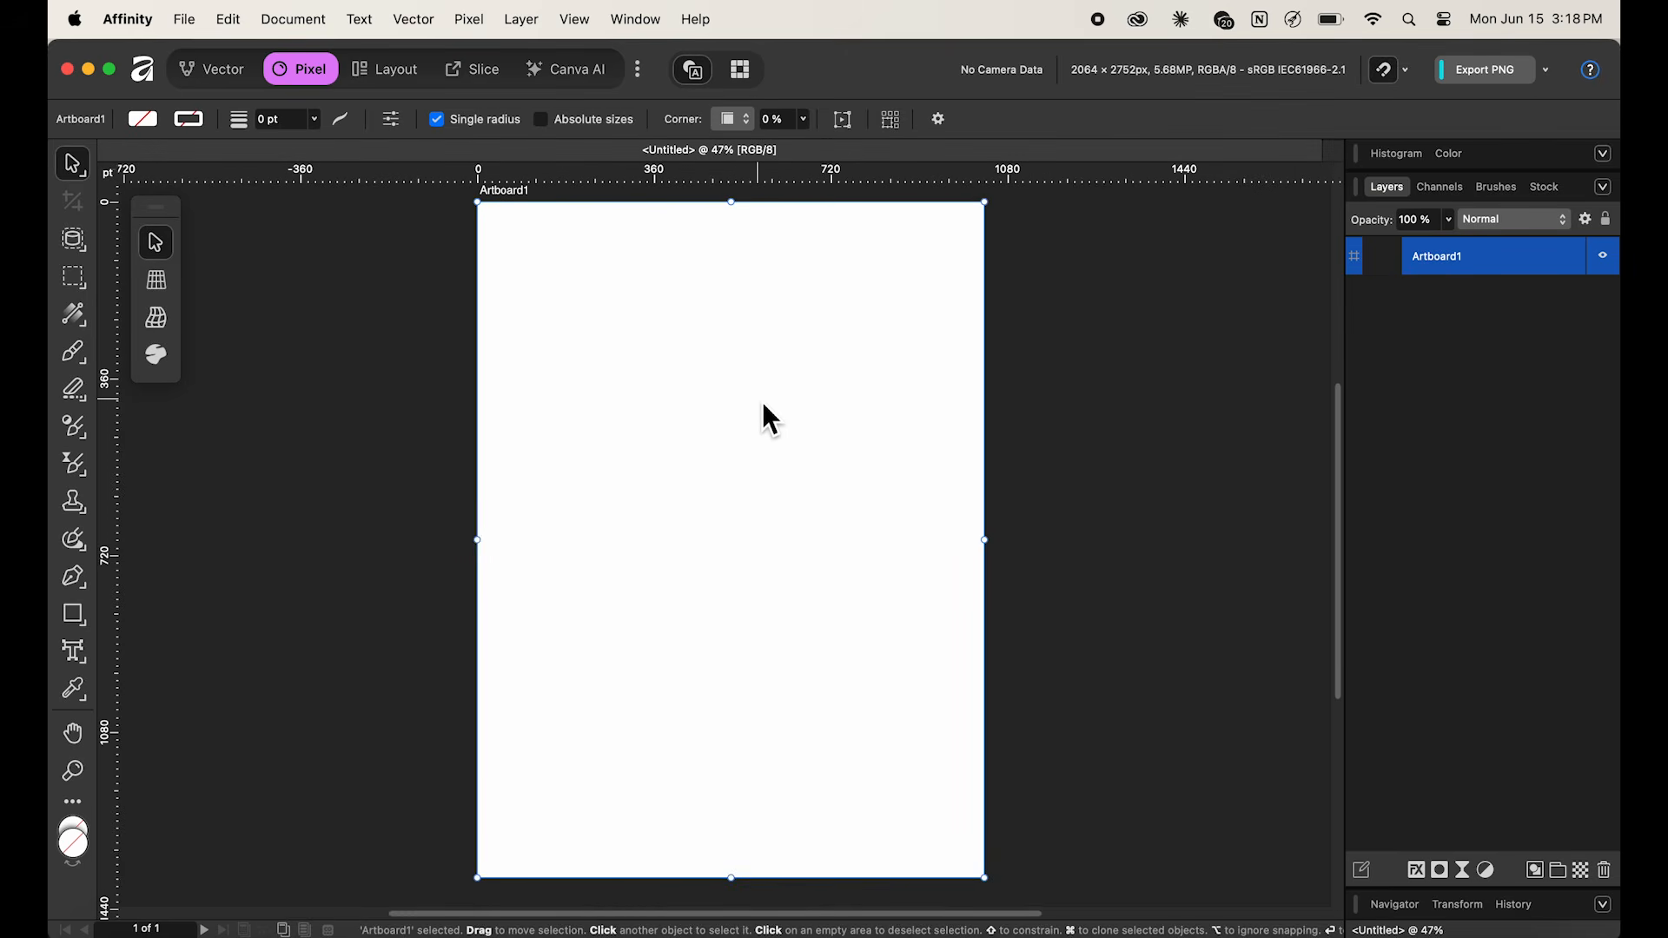
- Switch to the Vector workspace and show the list of installed scripts
click(231, 79)
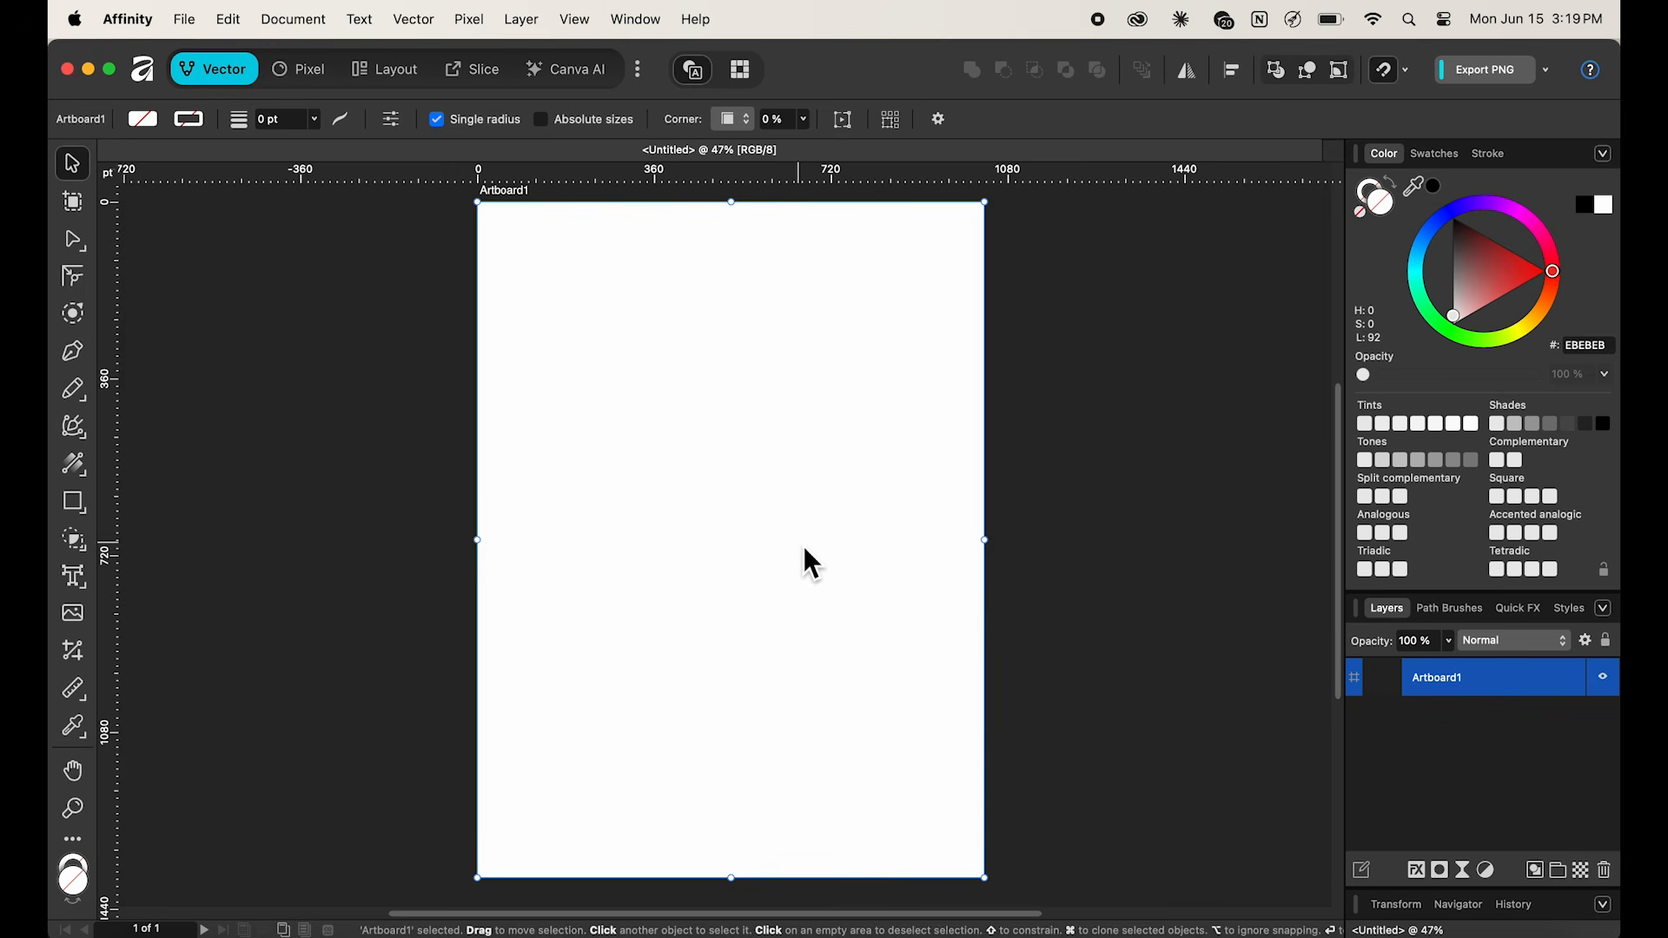
click(637, 19)
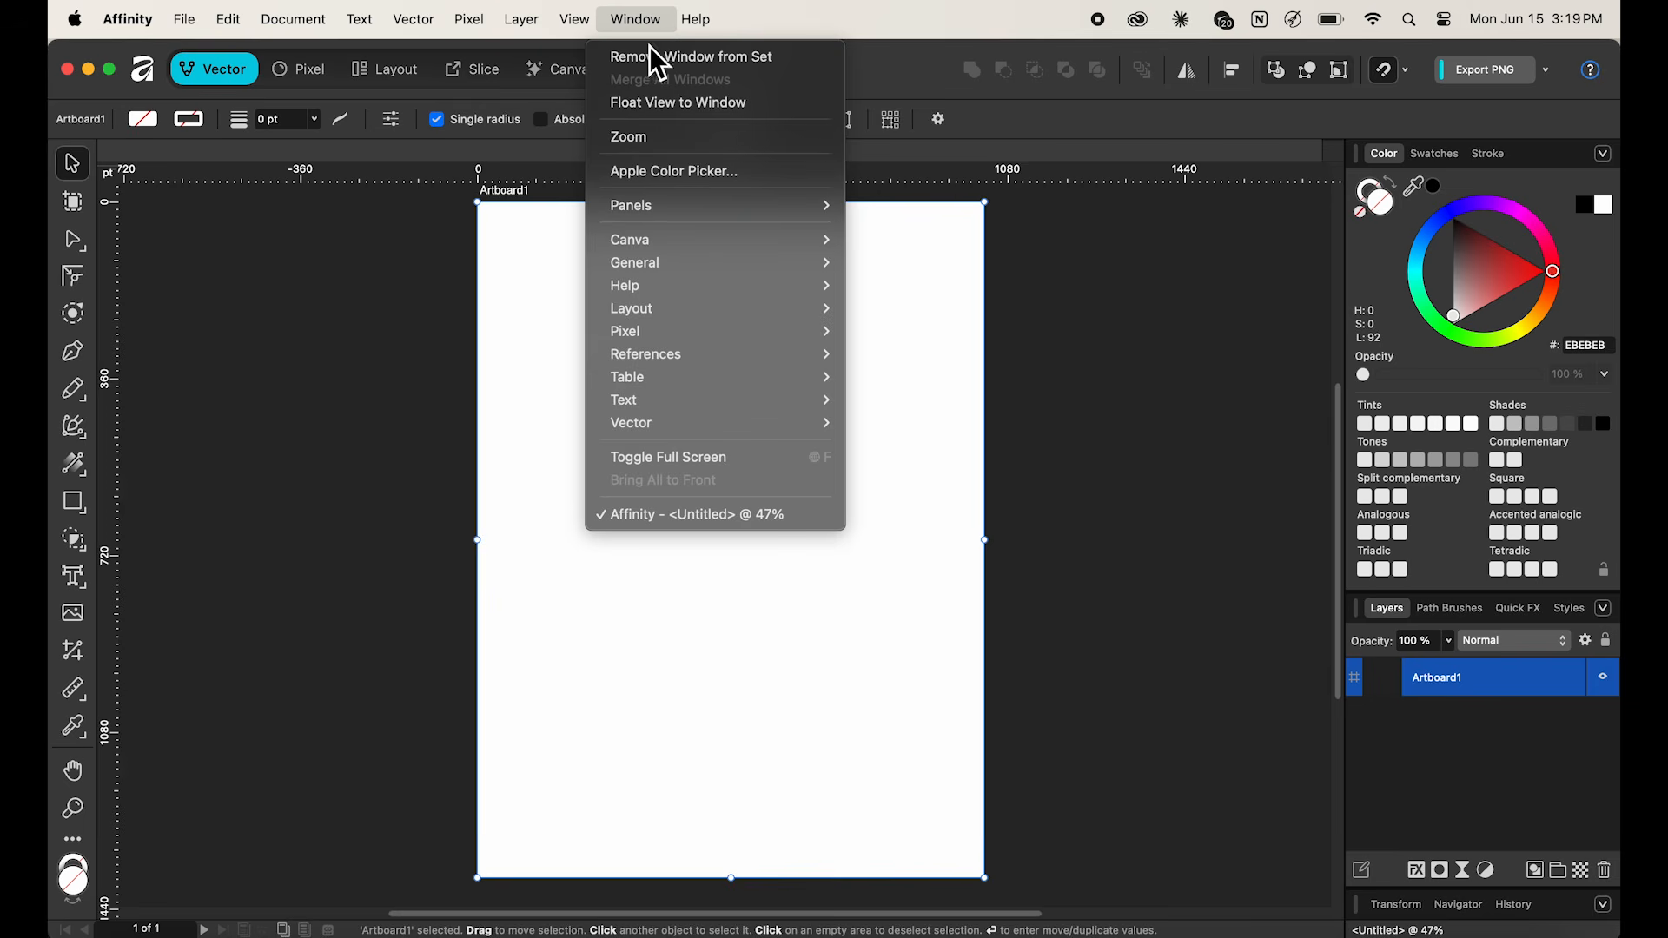
mouse_move(671, 247)
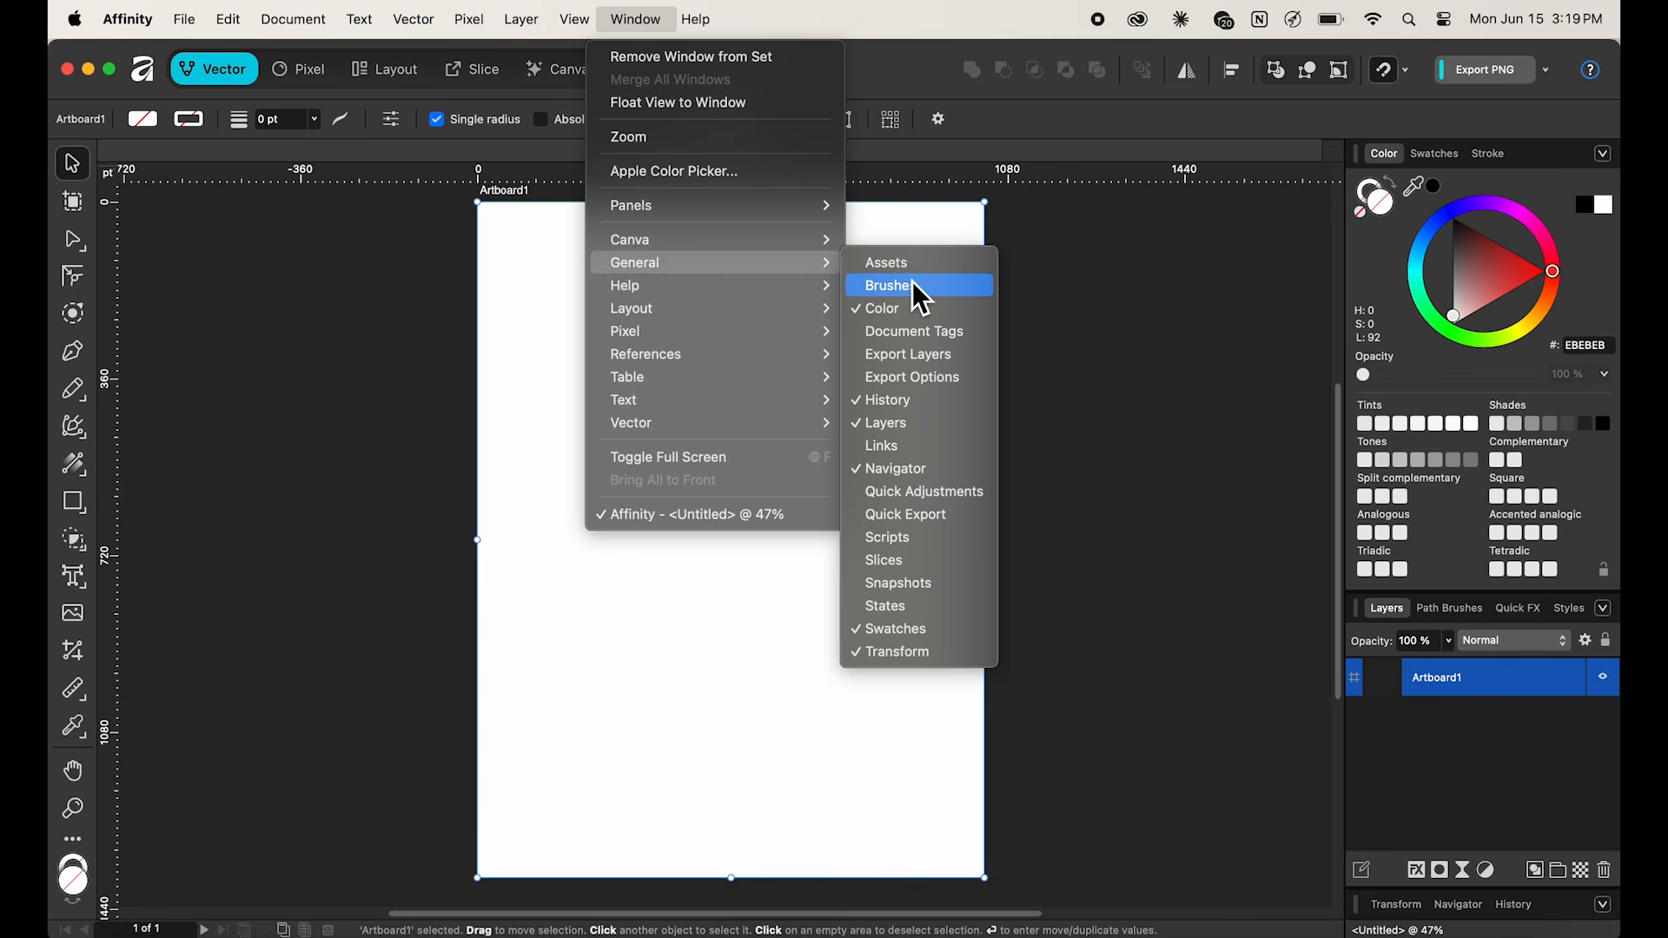
click(913, 537)
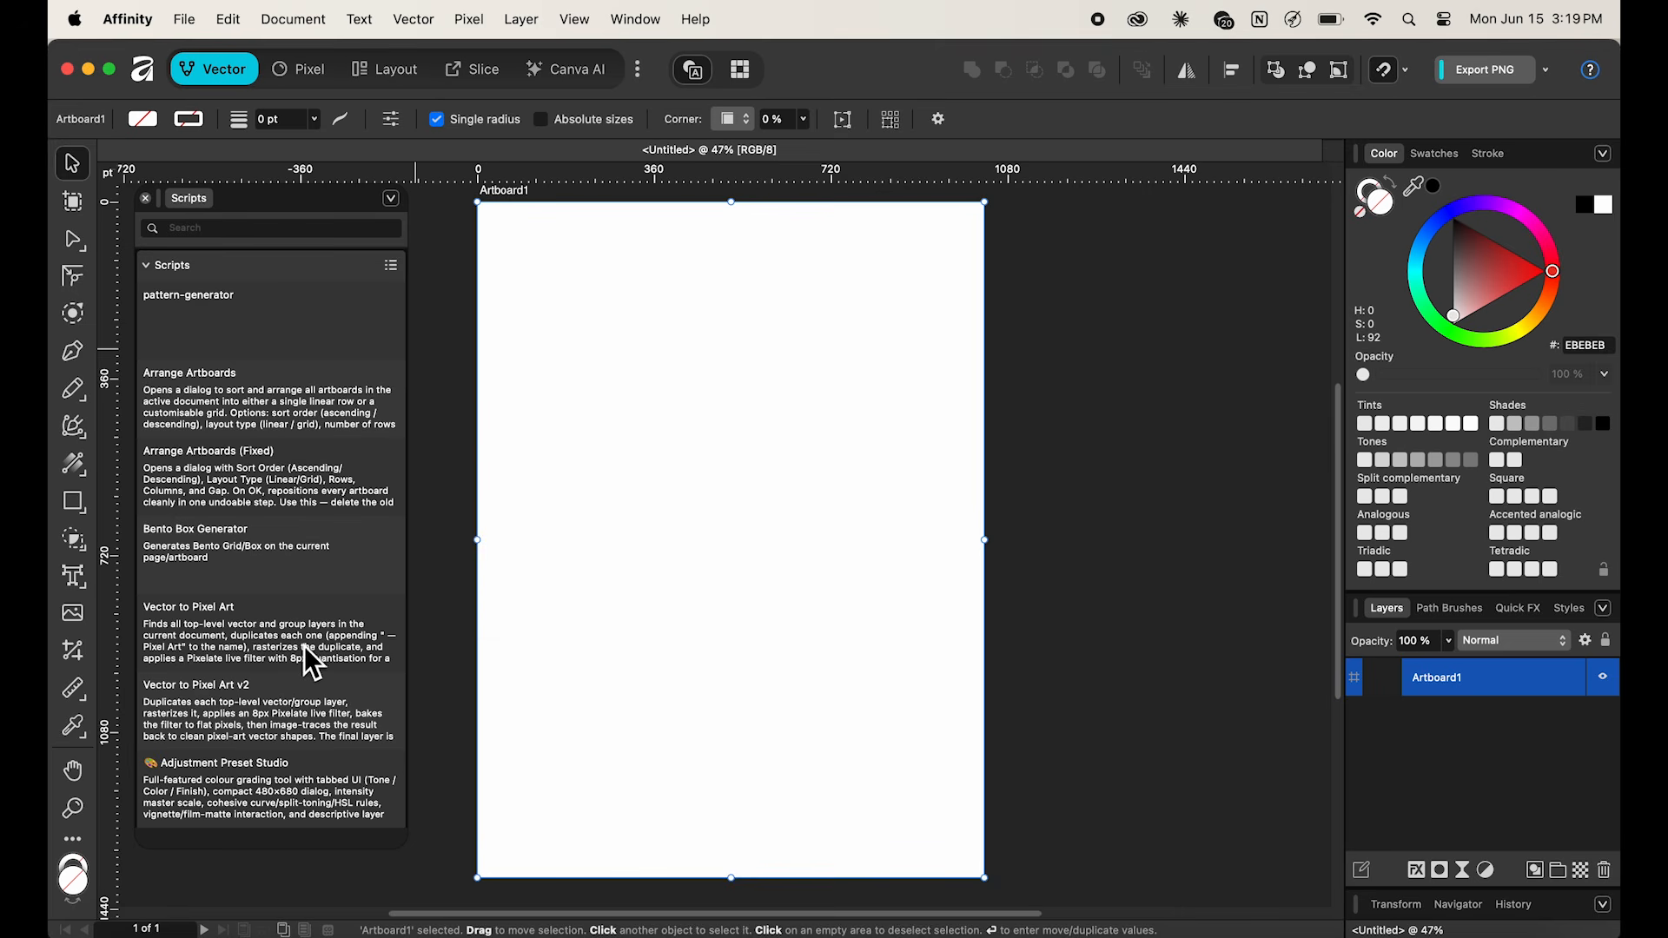
click(151, 274)
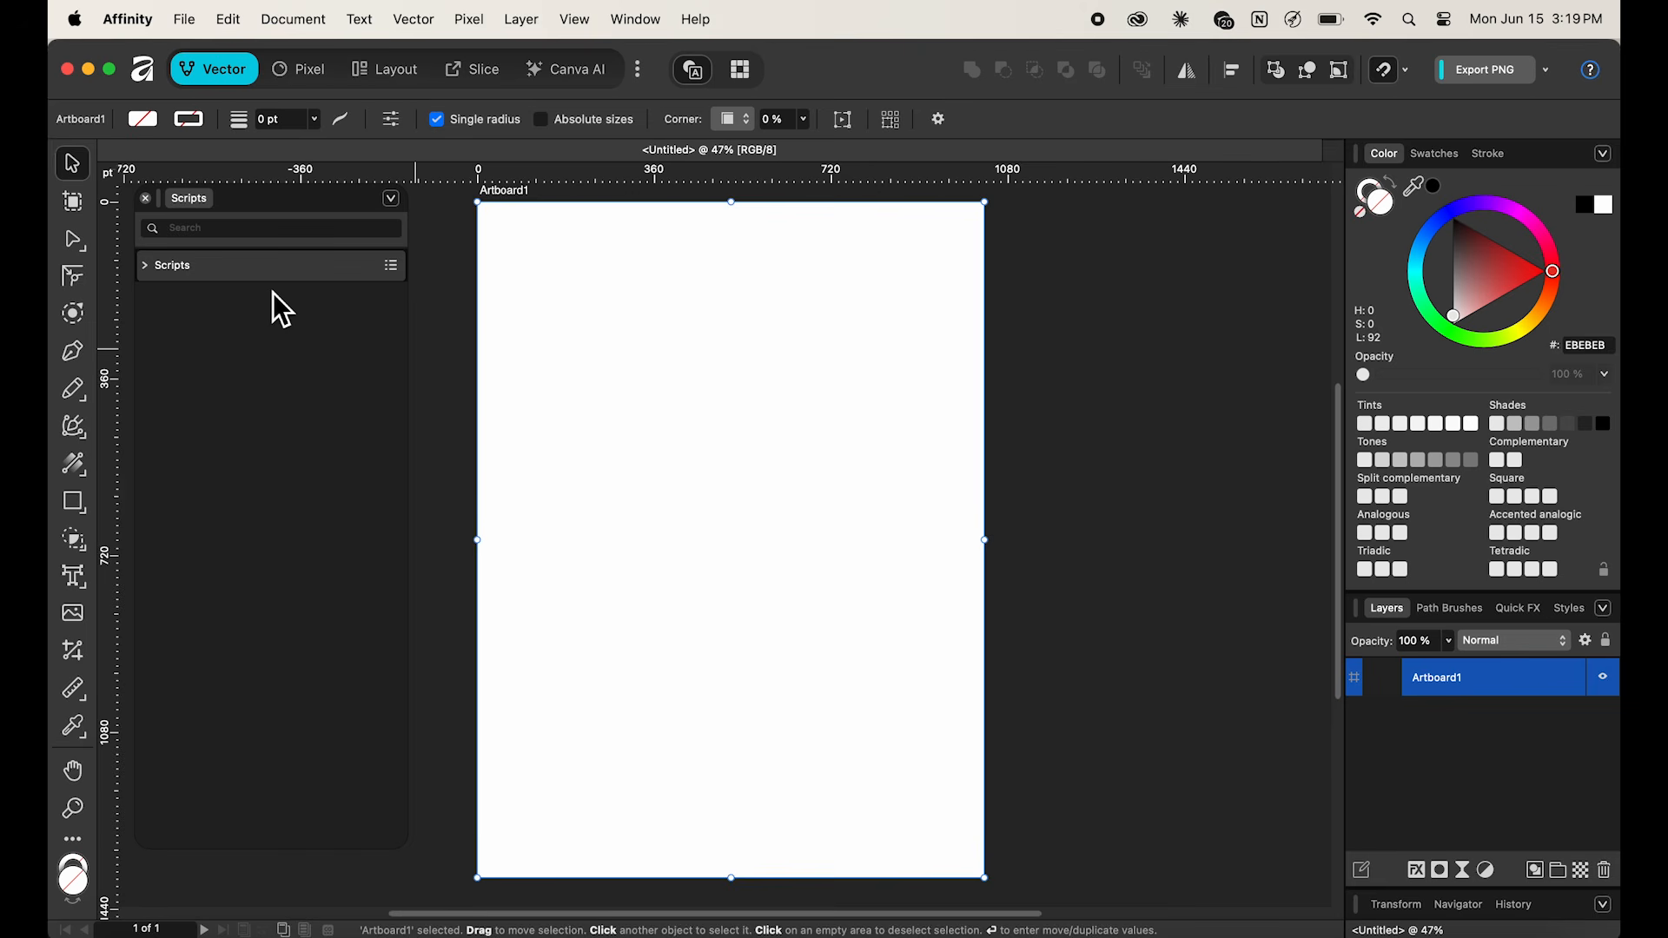
click(144, 273)
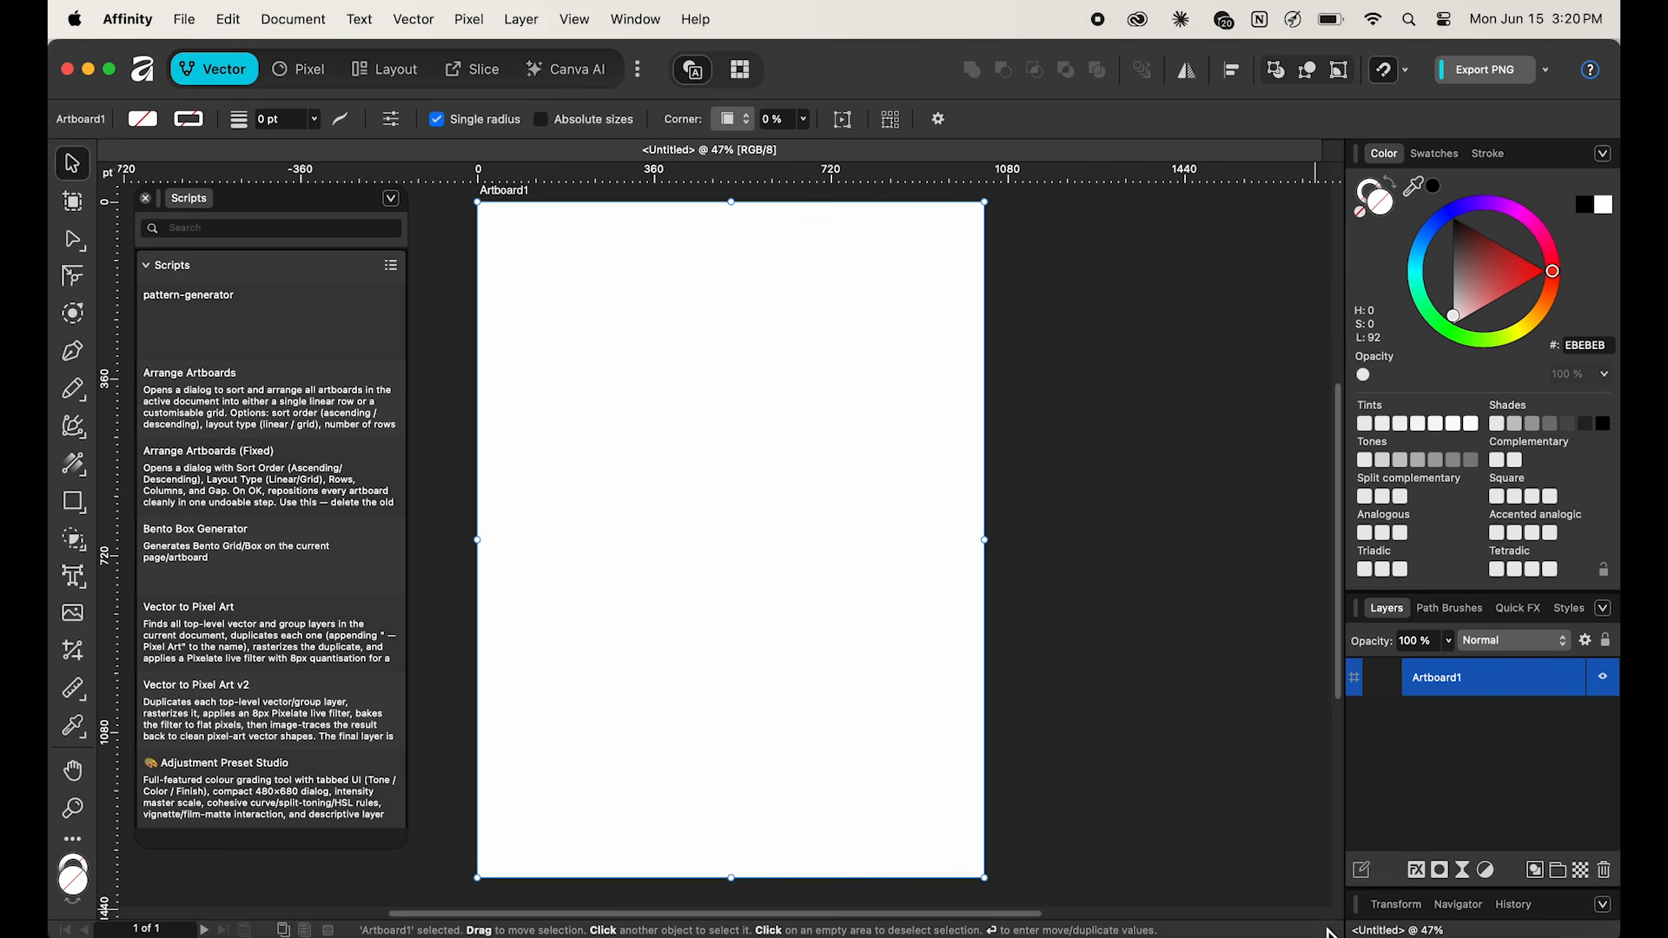
- Switch to Script Manager for Affinity and browse the community scripts, including the Object category, to find the Blend Tool
click(1384, 929)
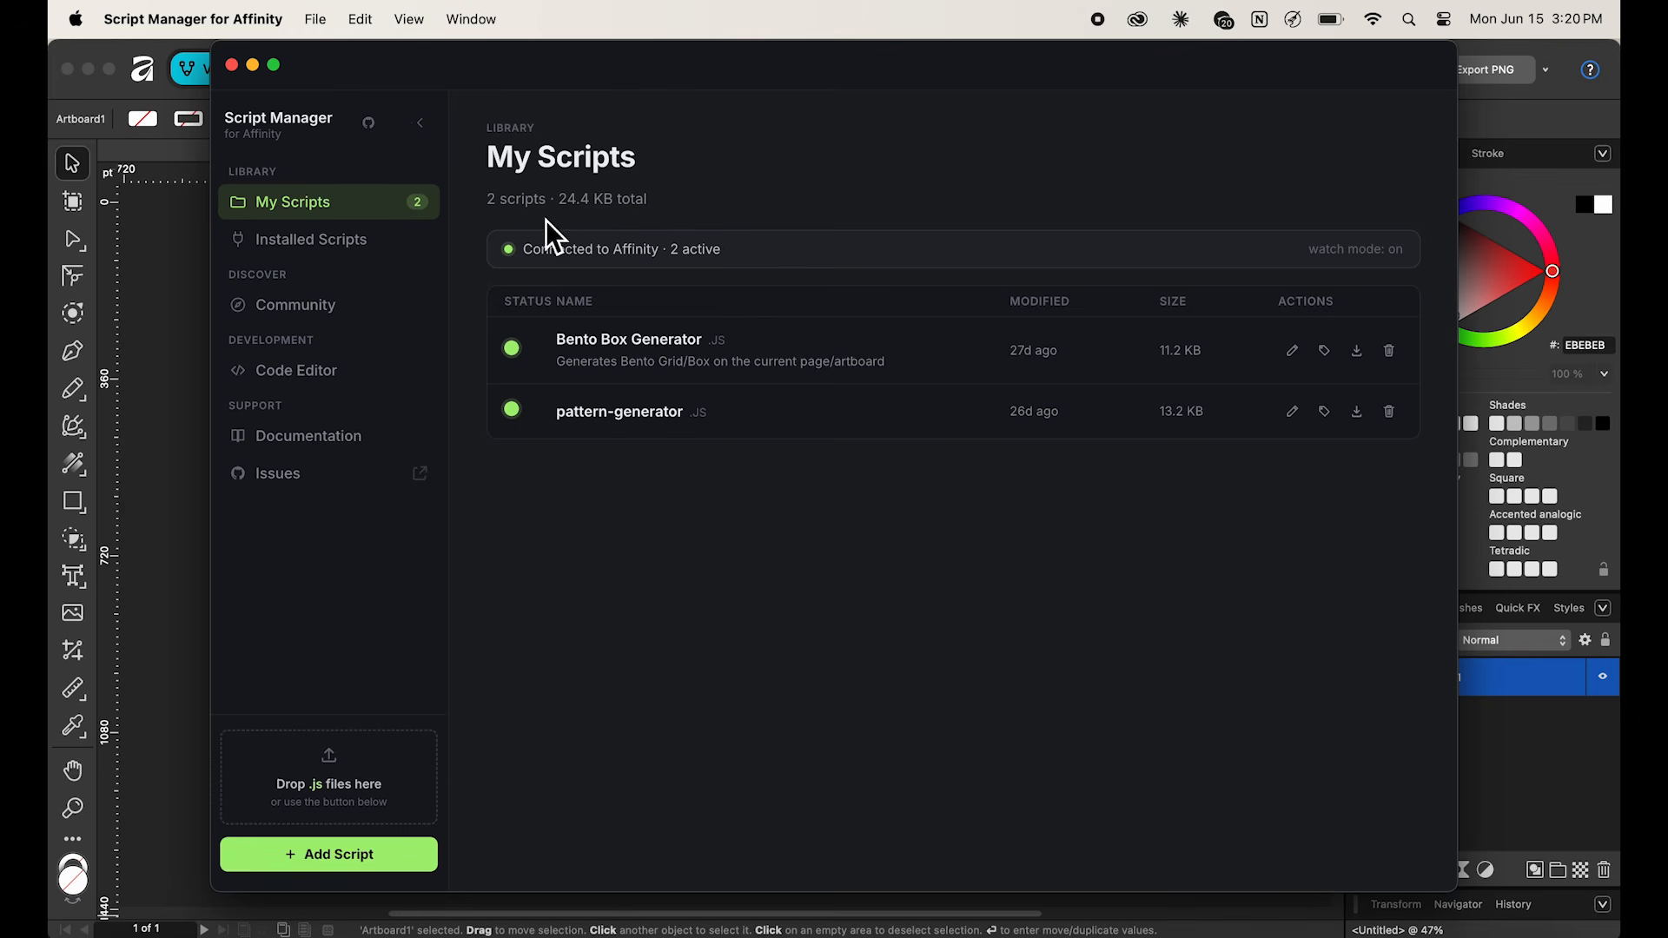
click(339, 315)
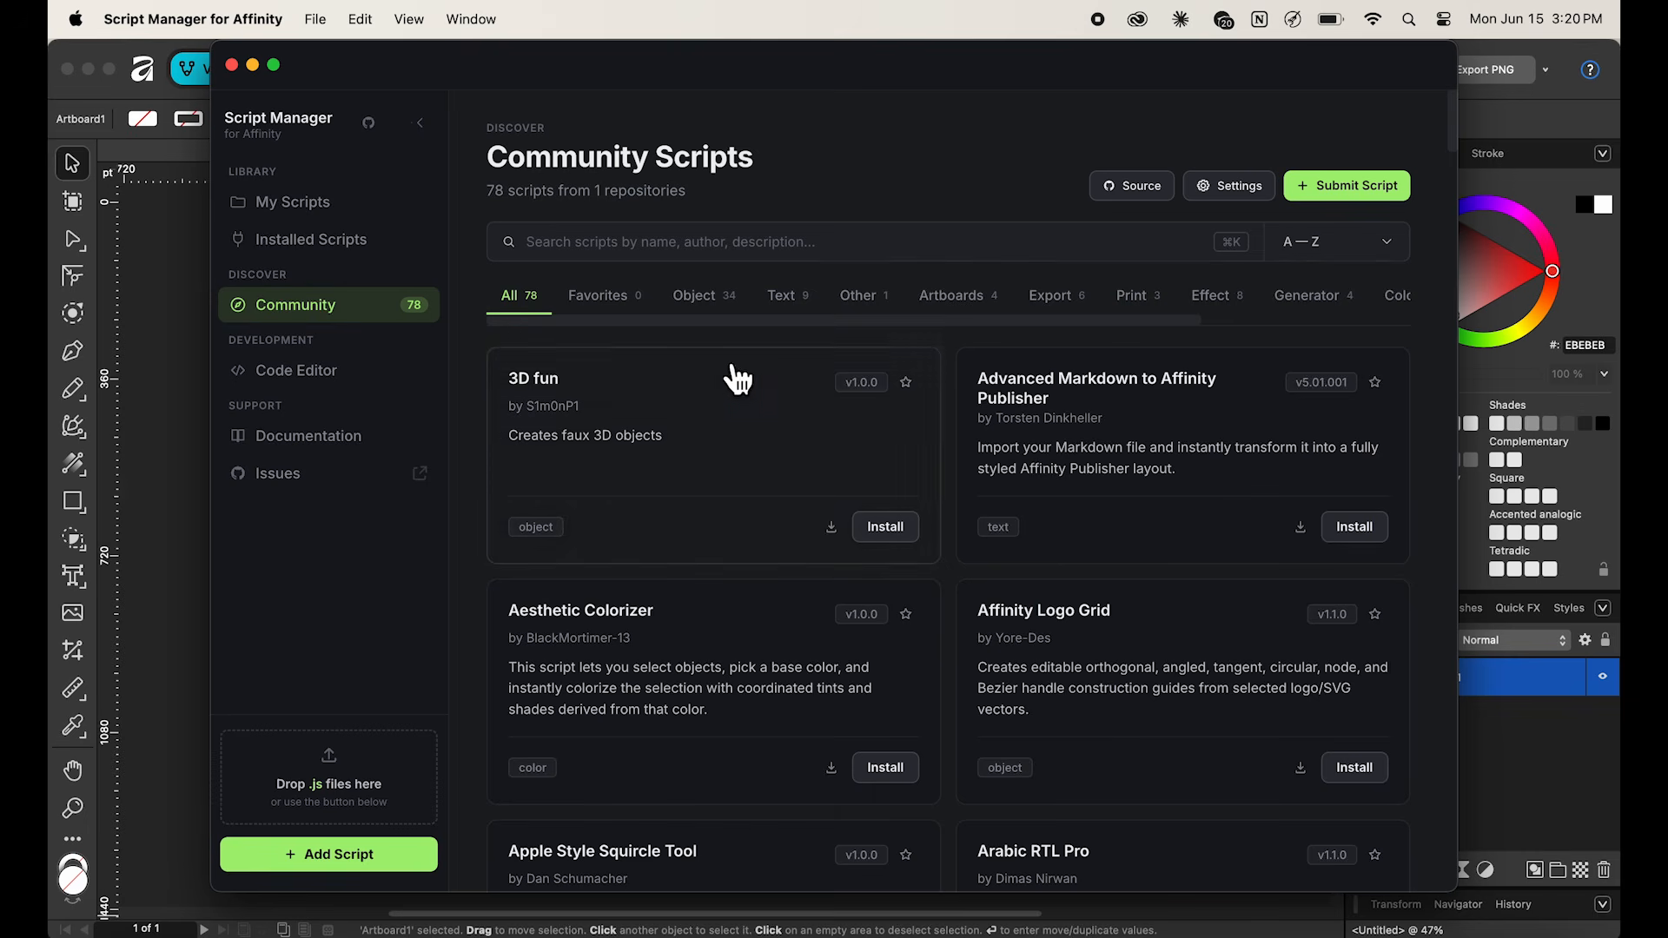
scroll(973, 540, down, 5)
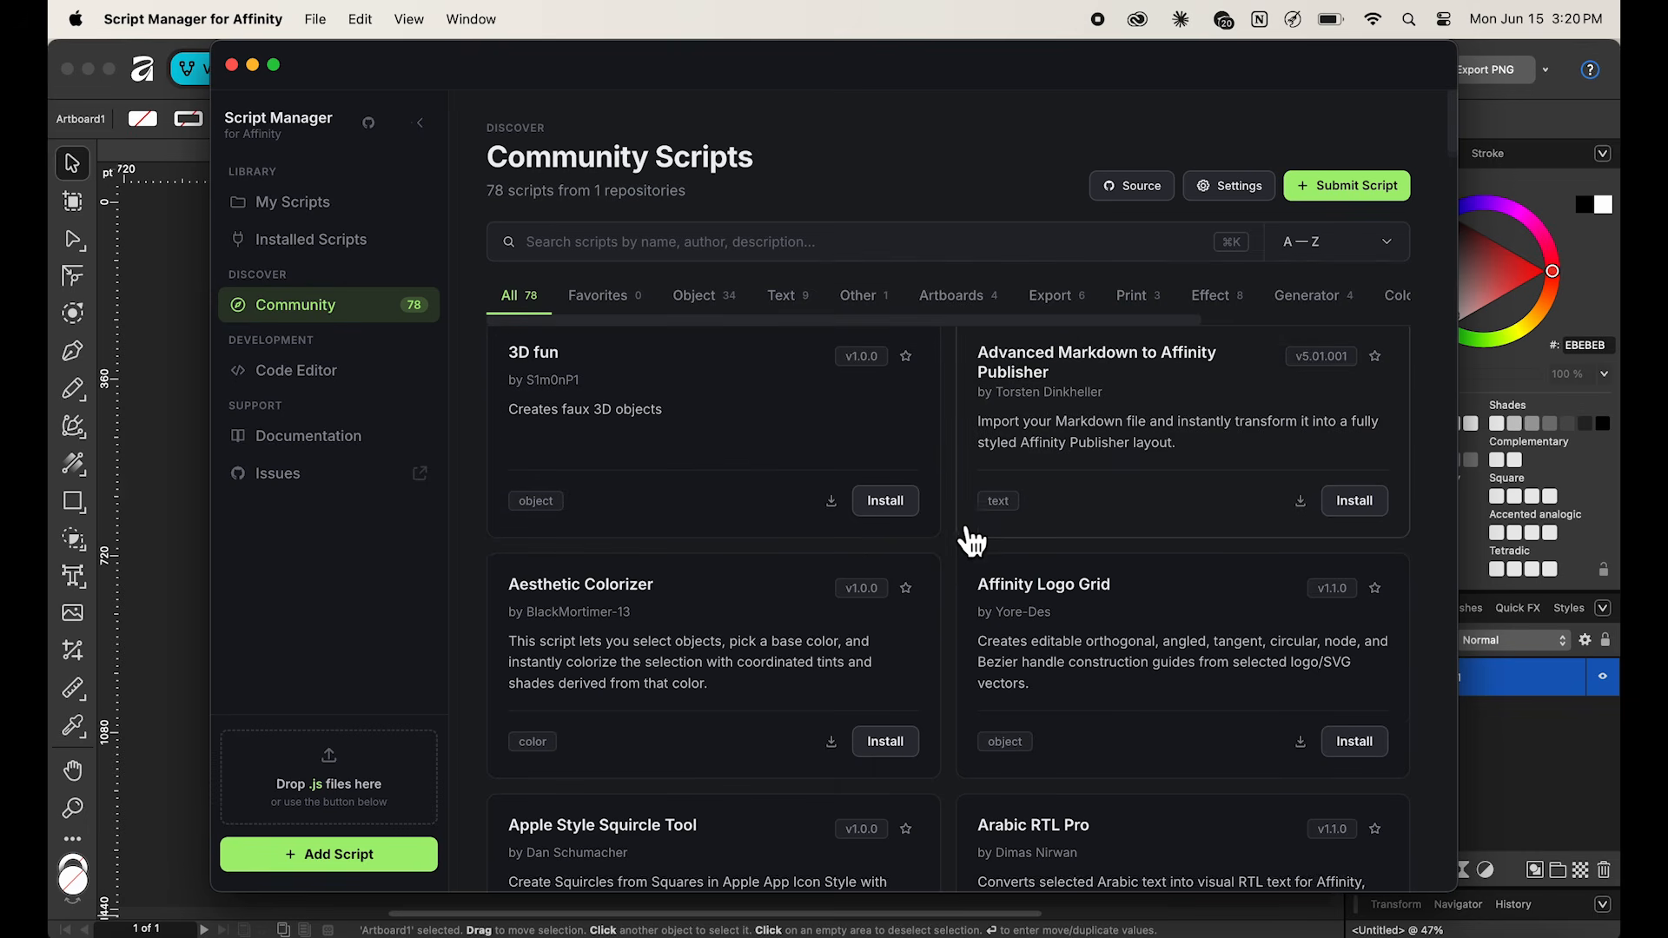
scroll(973, 540, down, 5)
scroll(973, 540, down, 5)
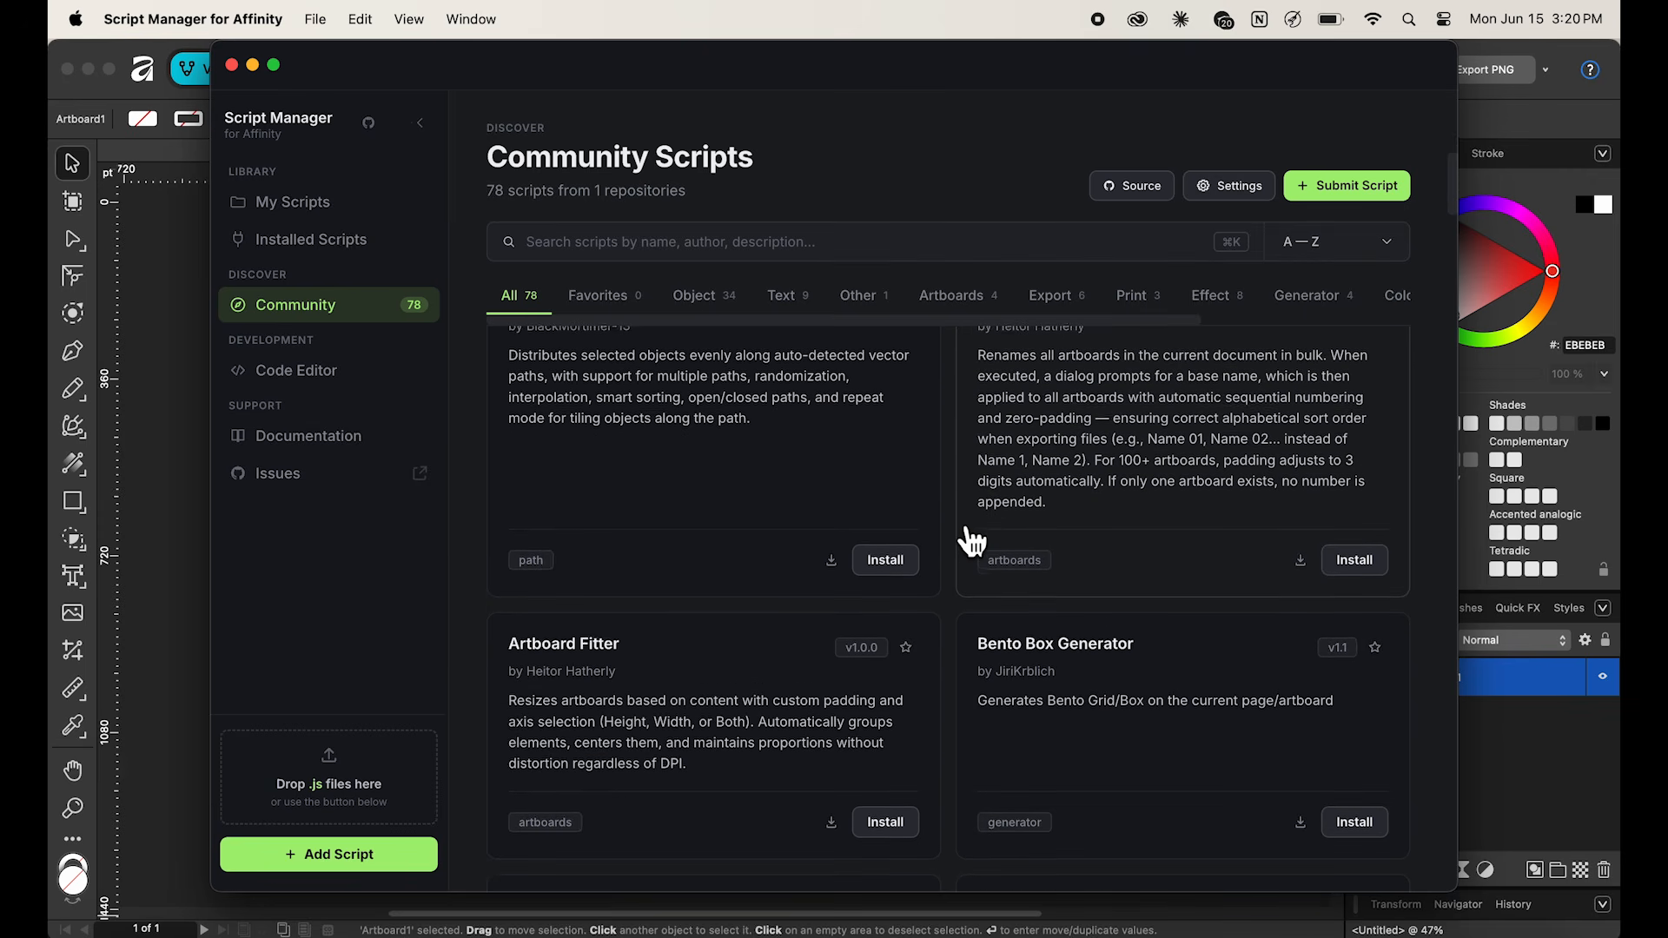
scroll(973, 541, down, 2)
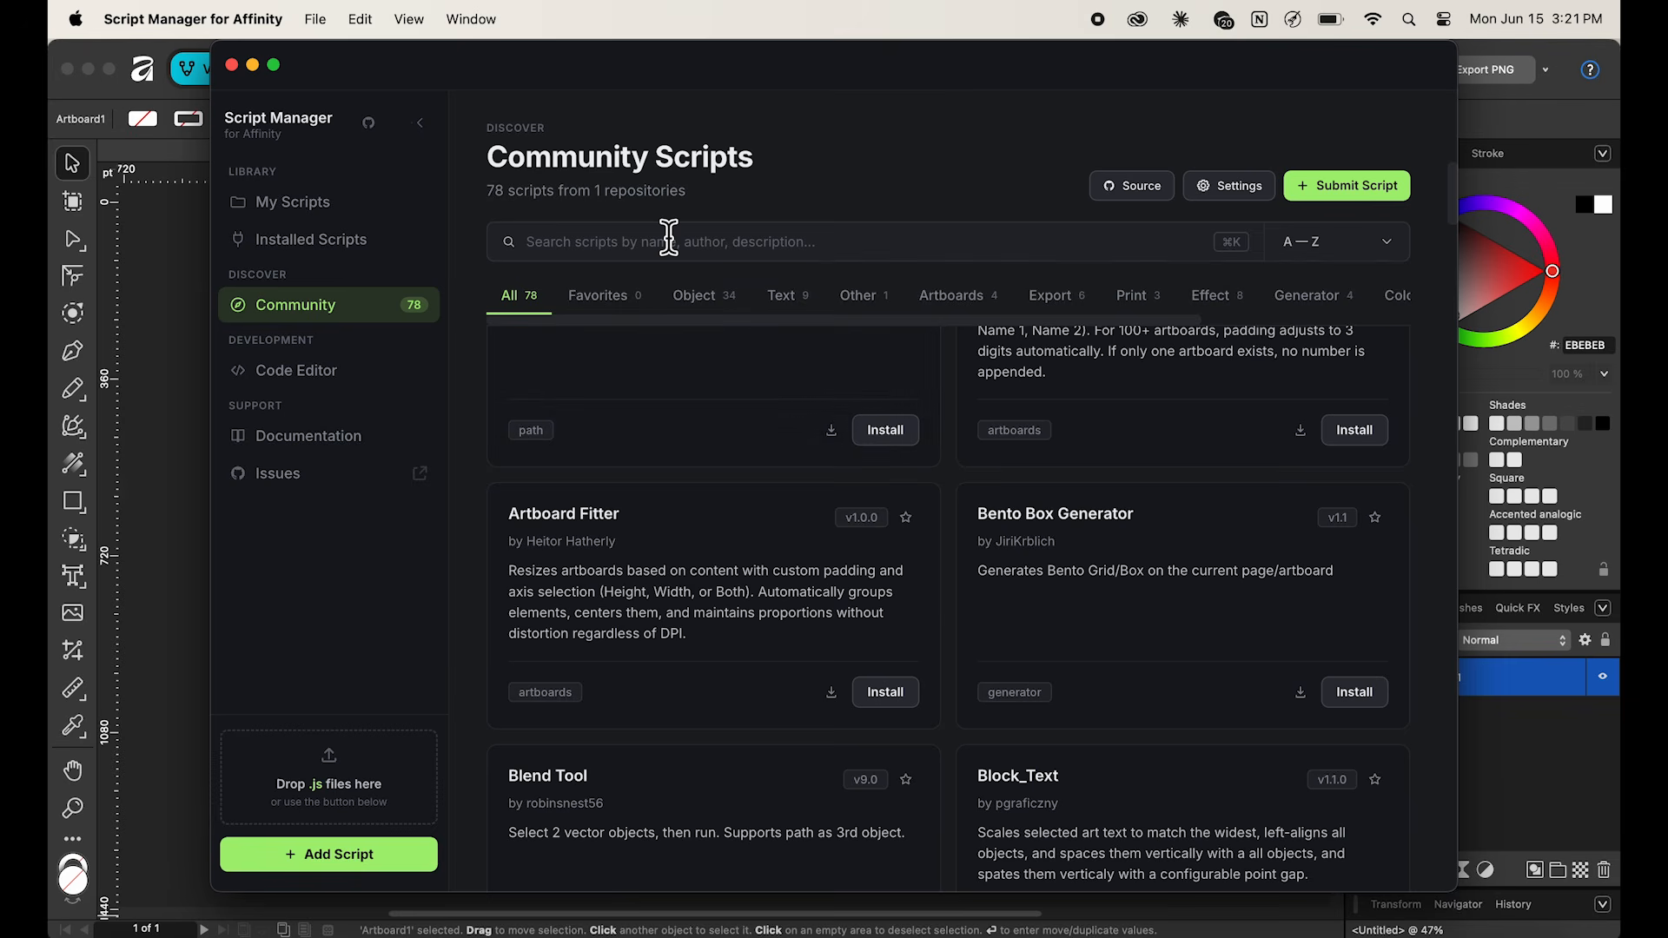
click(603, 311)
click(692, 317)
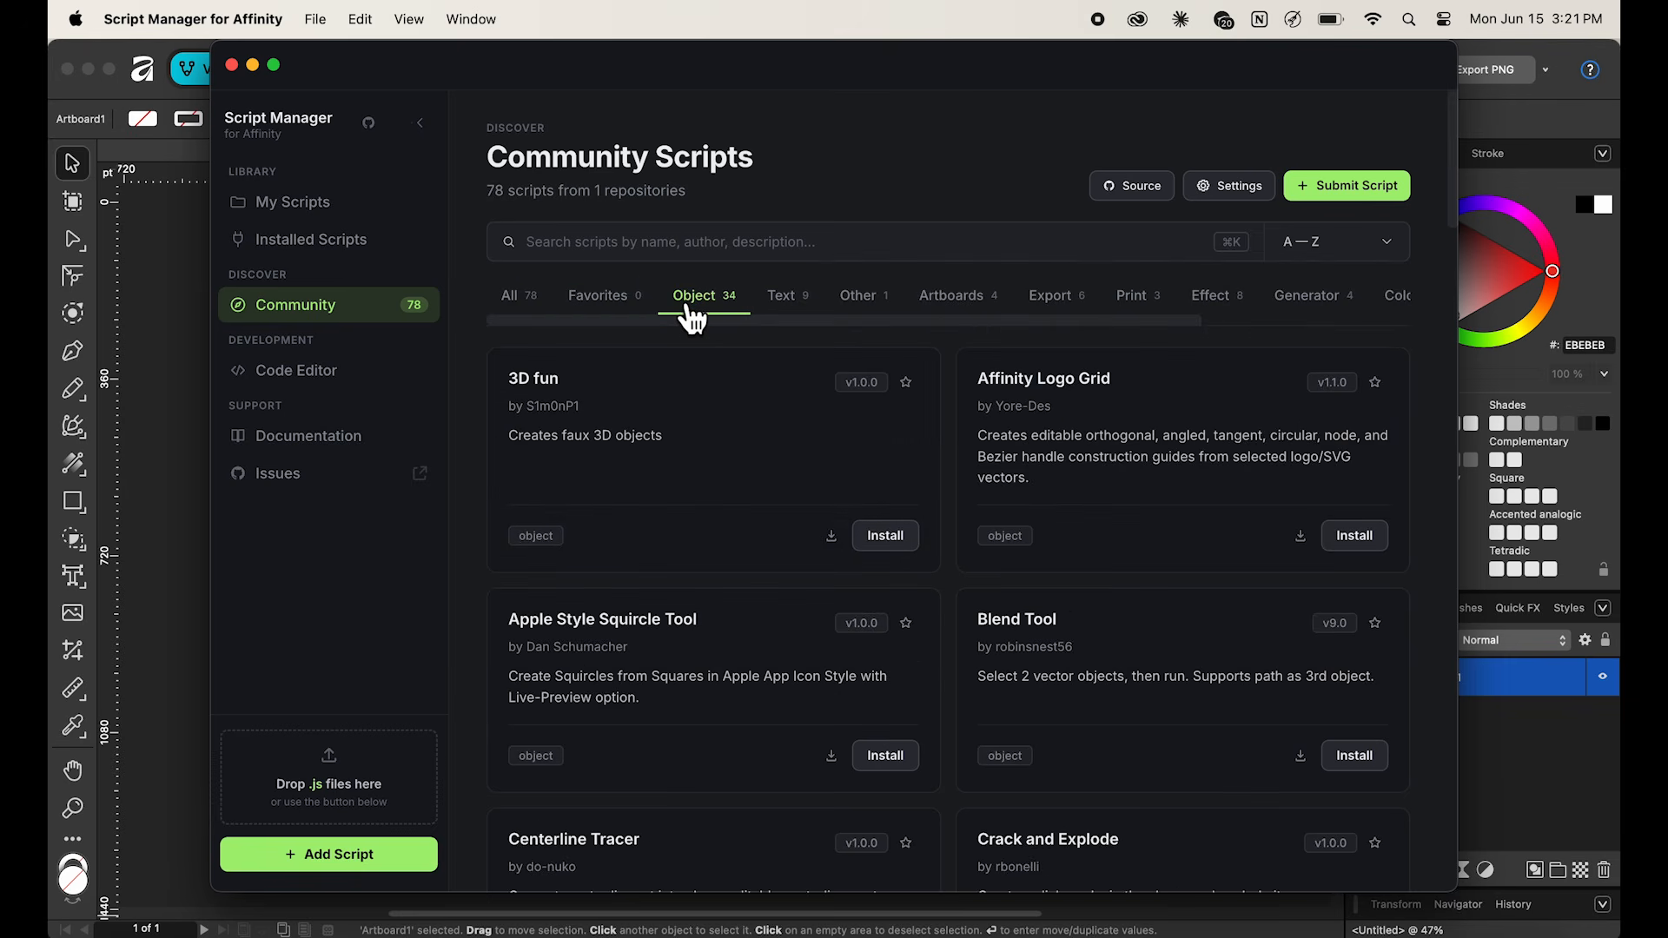
click(521, 300)
scroll(765, 569, down, 8)
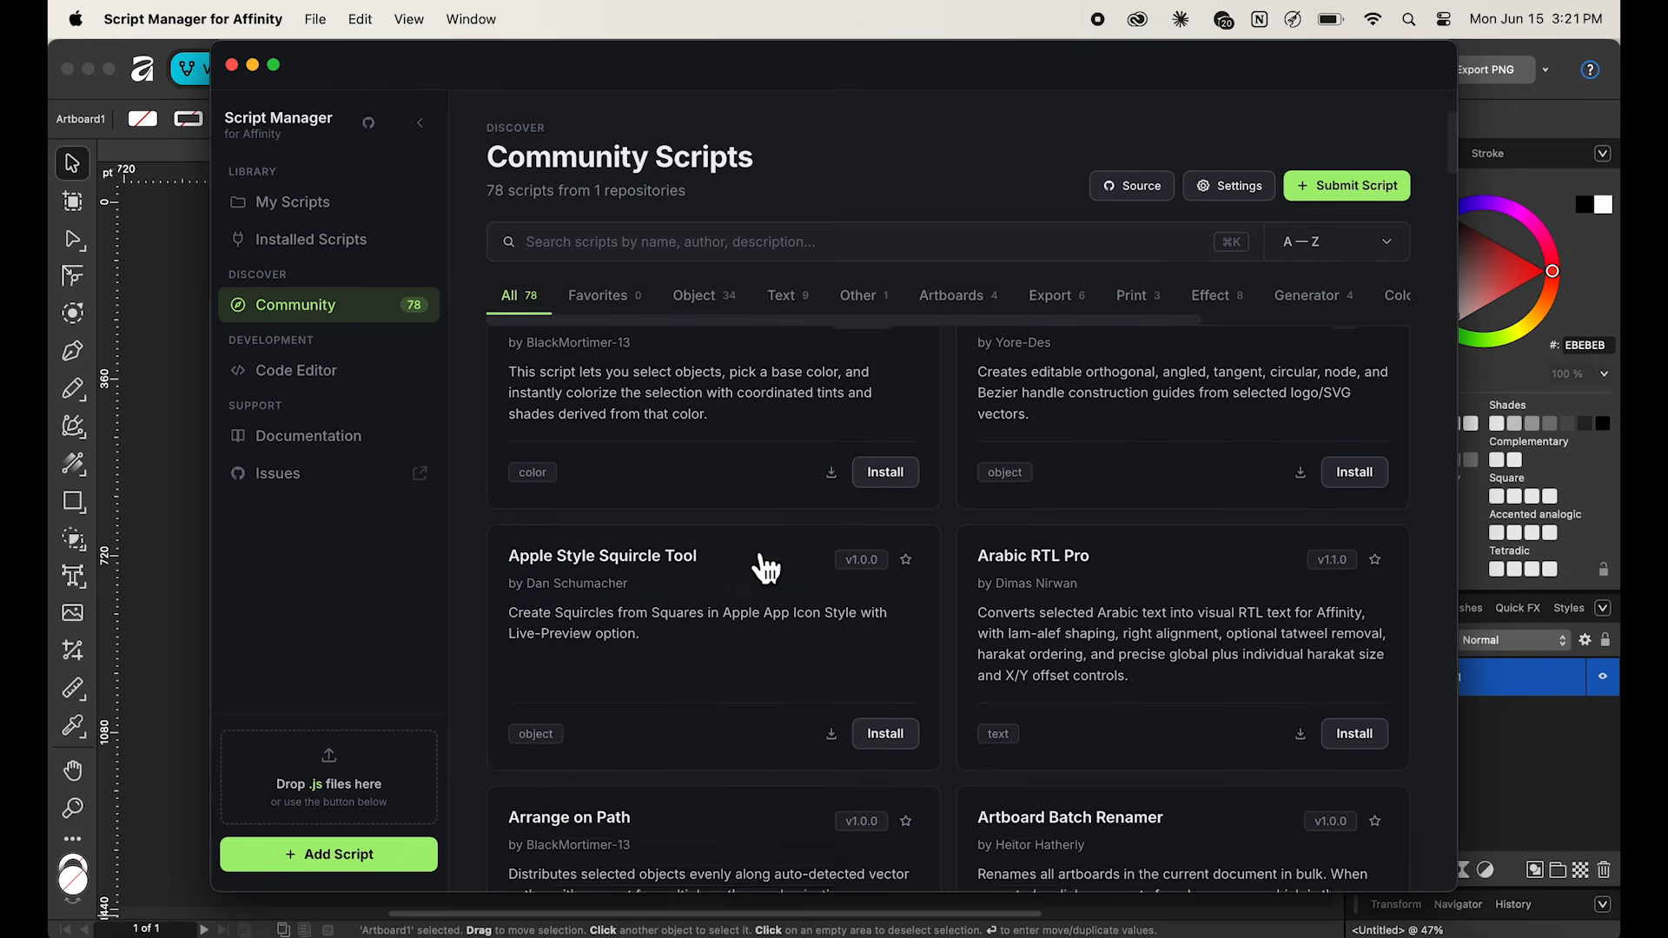
scroll(764, 569, down, 4)
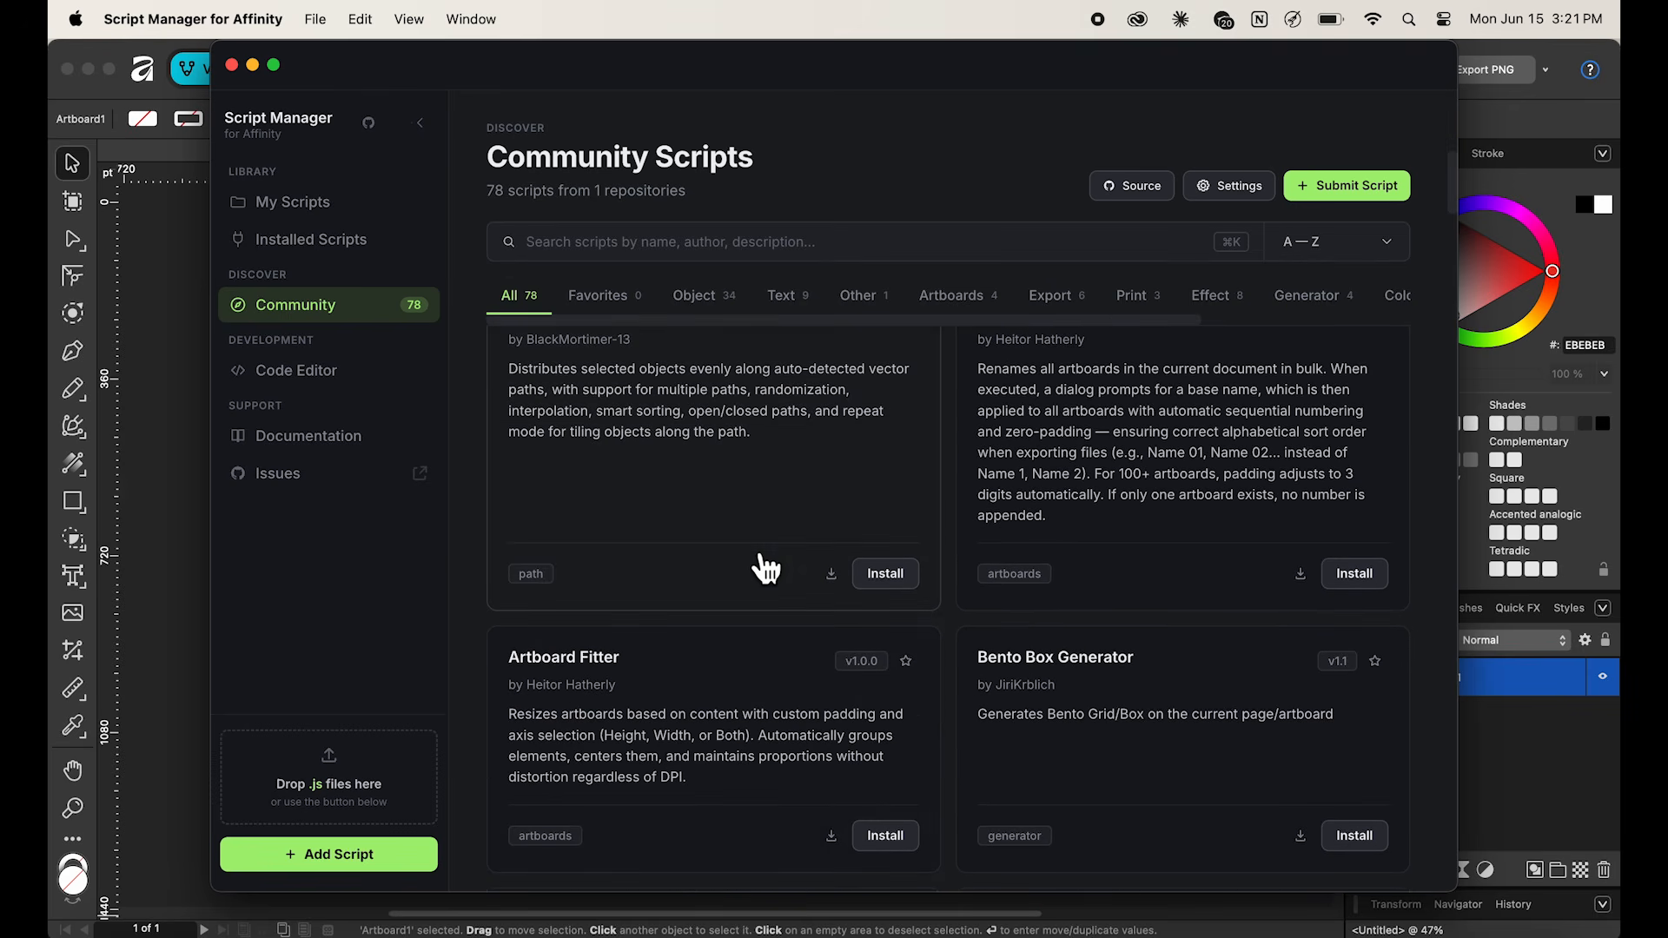
scroll(765, 569, down, 4)
scroll(767, 569, down, 4)
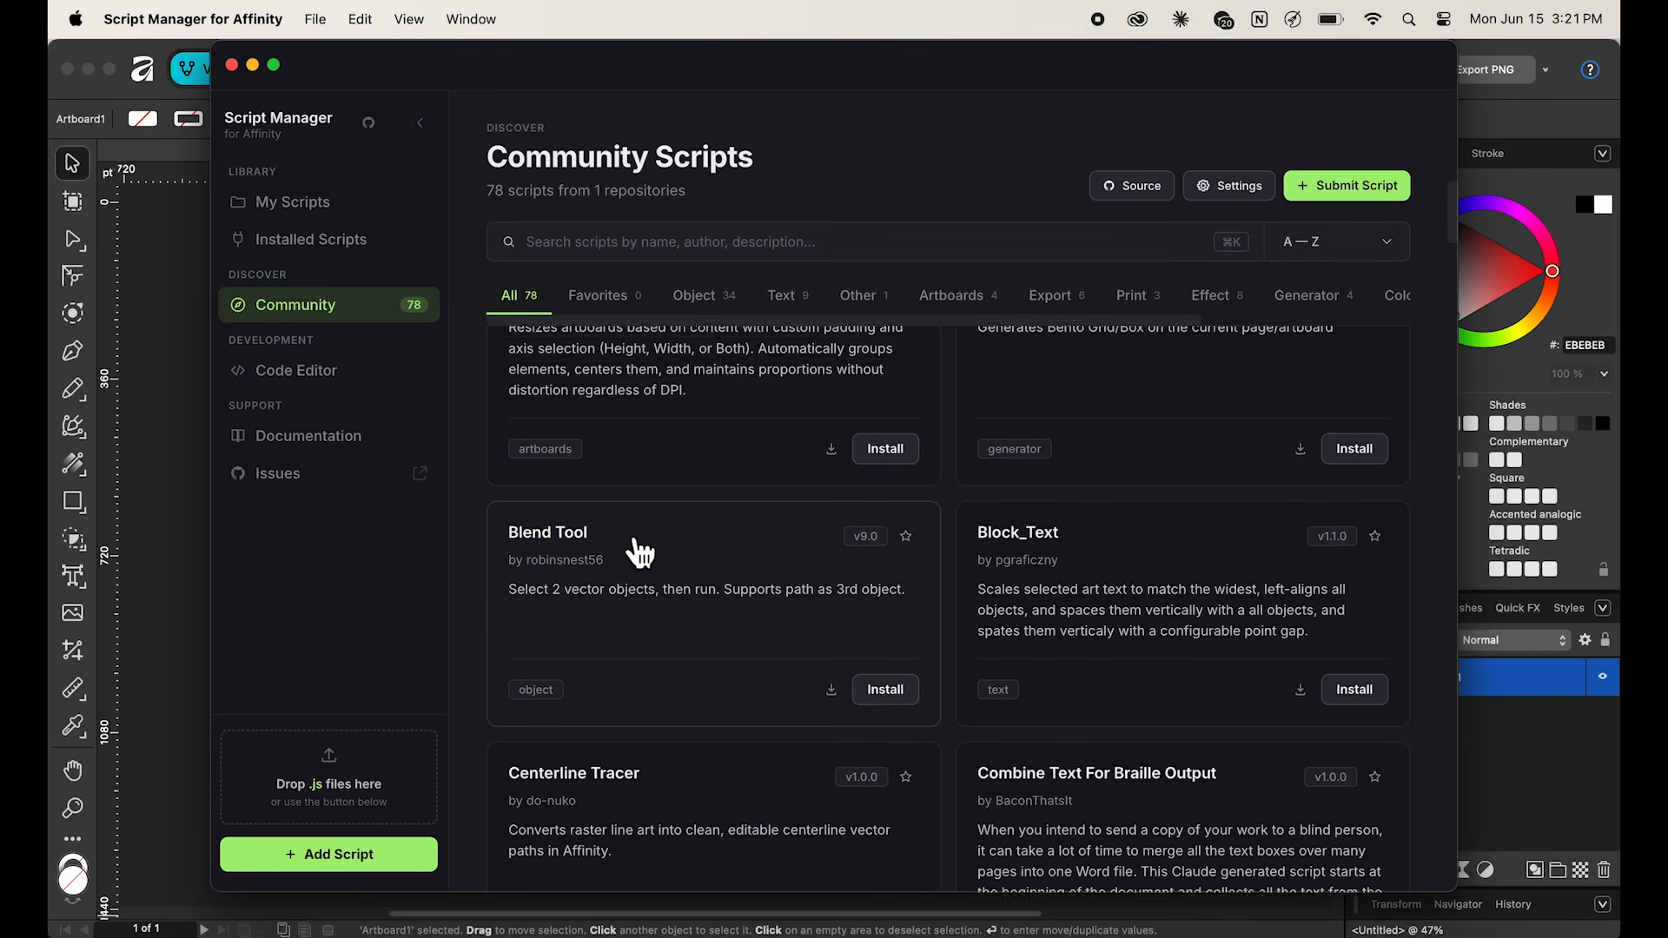
scroll(641, 553, down, 1)
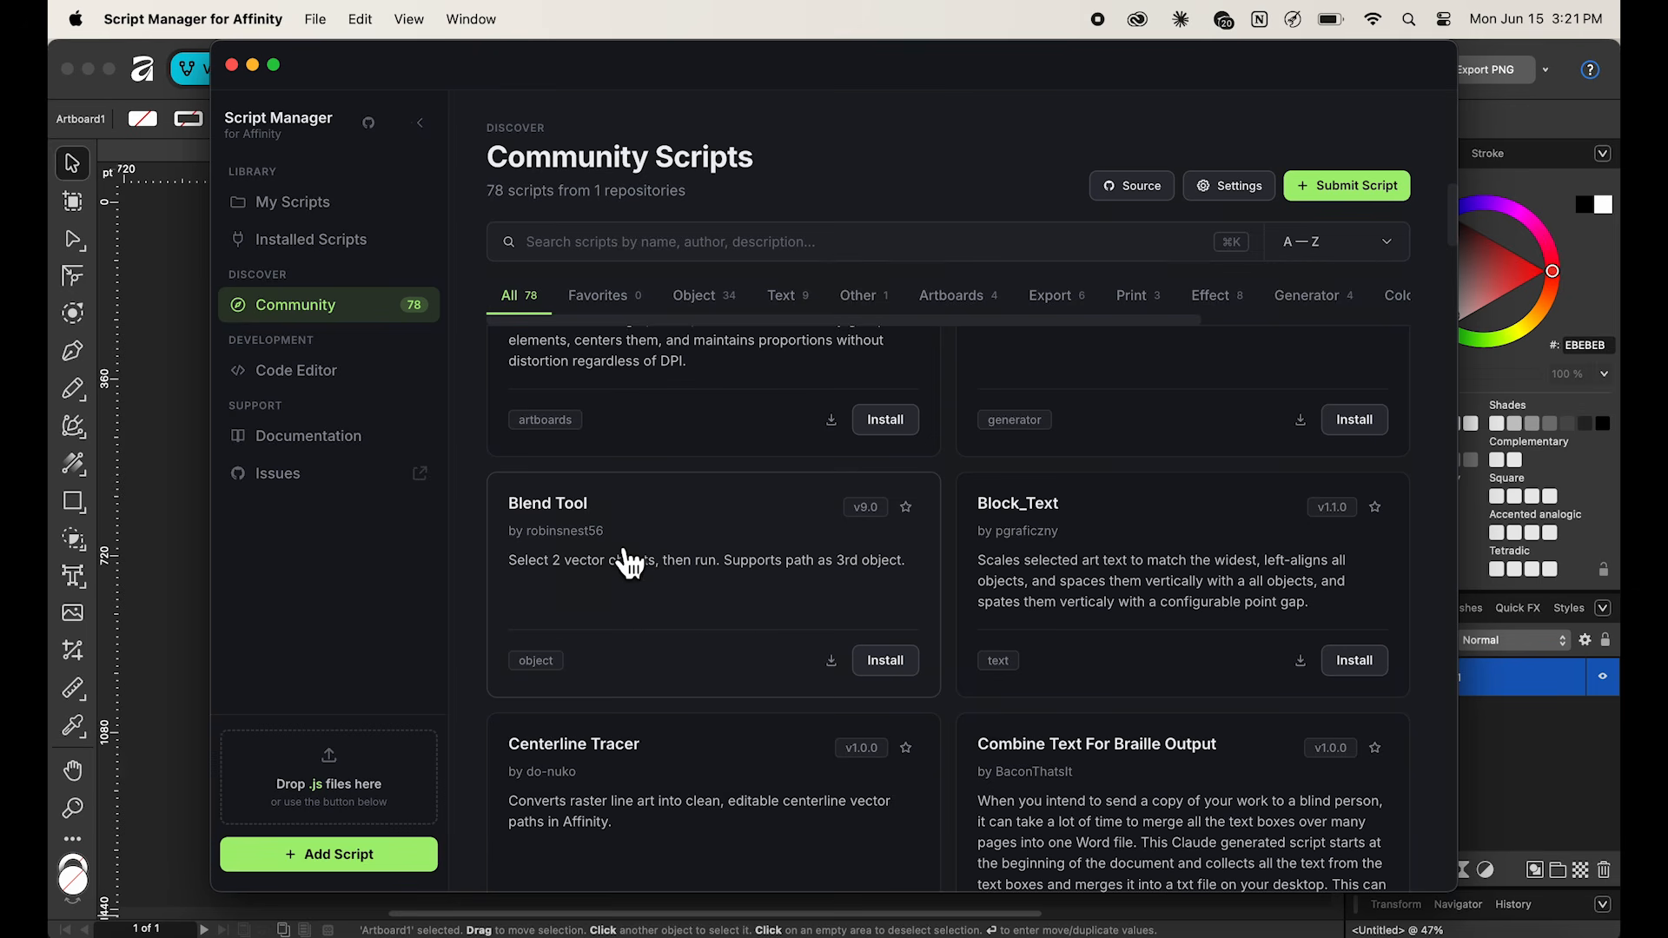
- Install the Blend Tool v9.0 community script and close its details
click(590, 514)
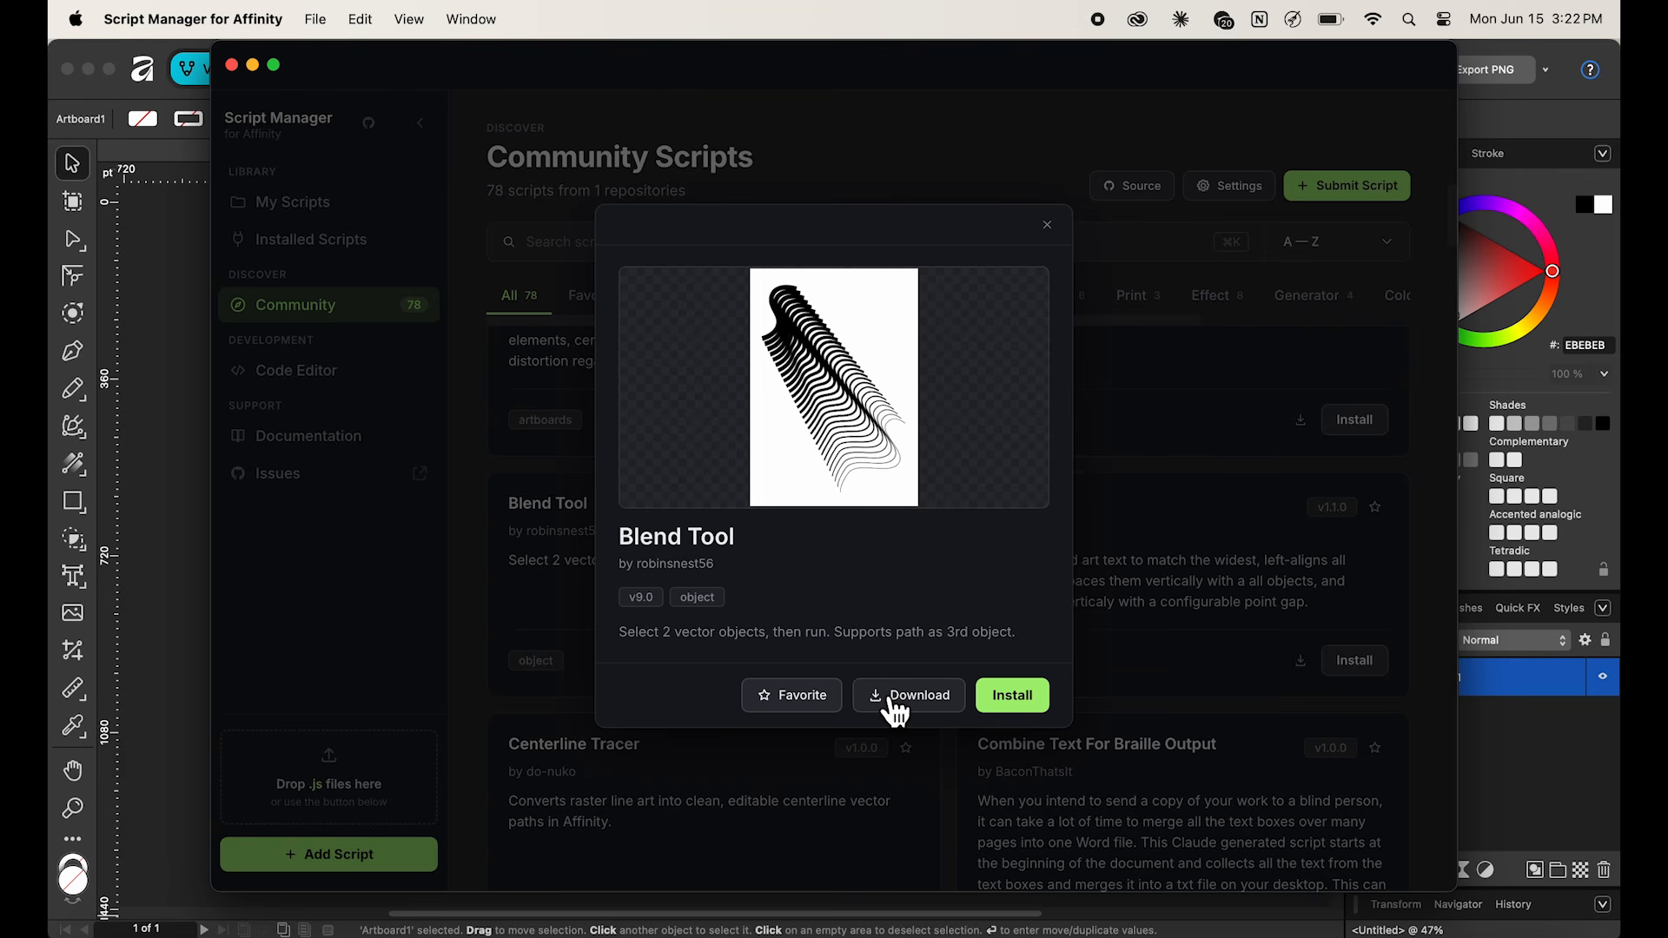
click(1014, 700)
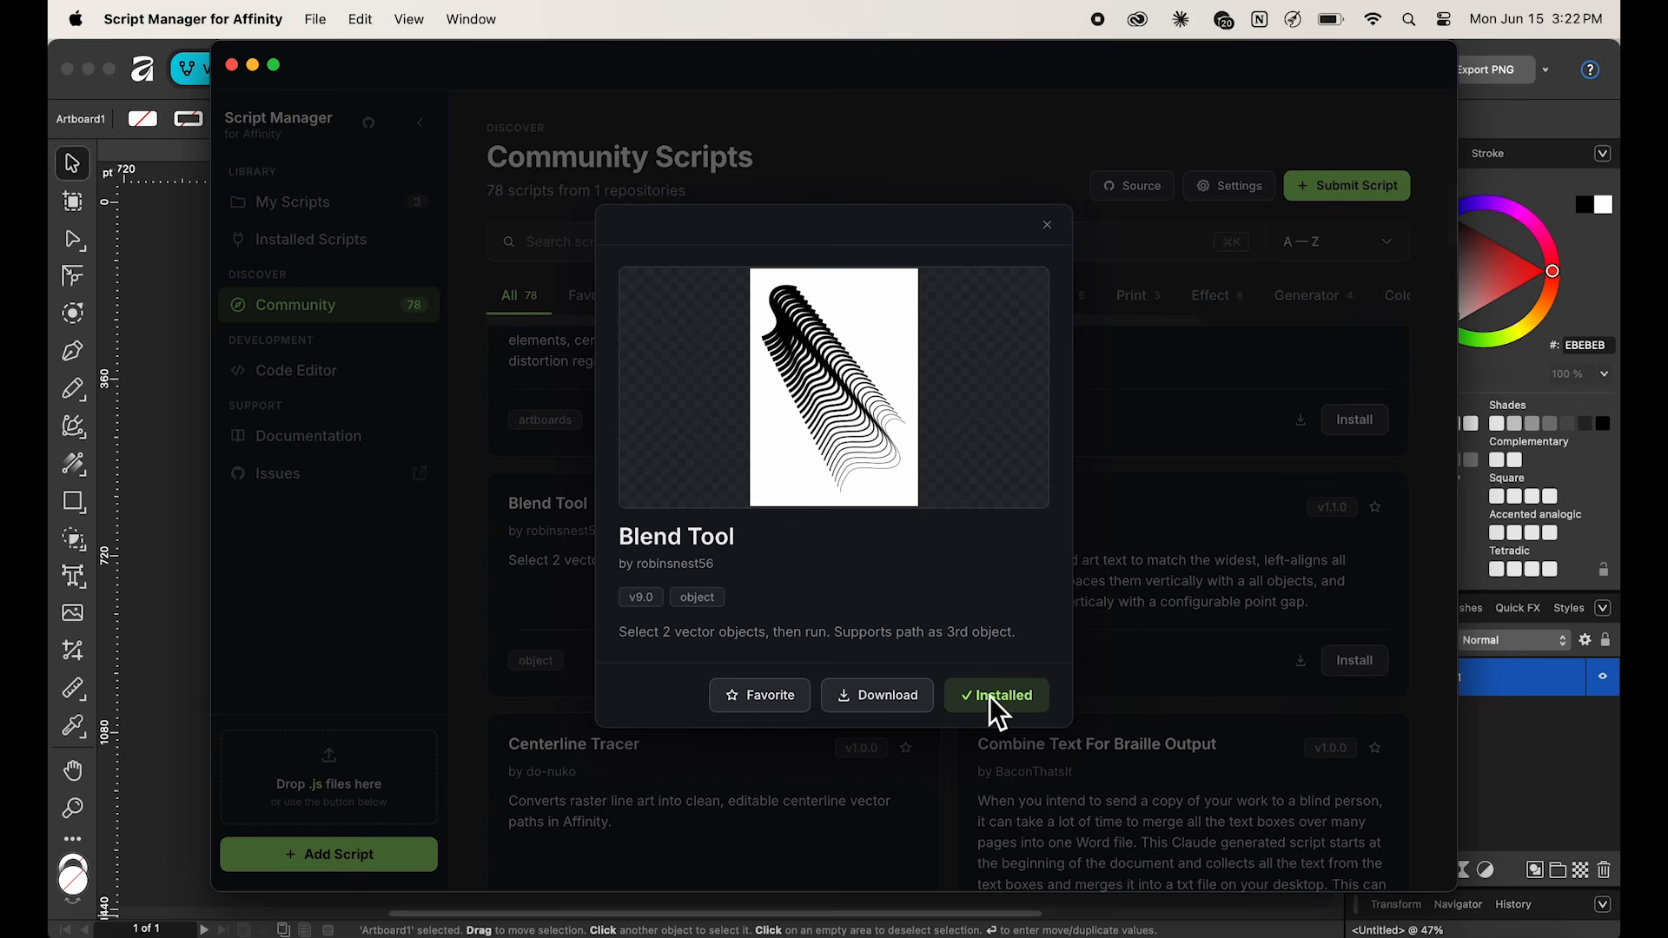
click(1047, 226)
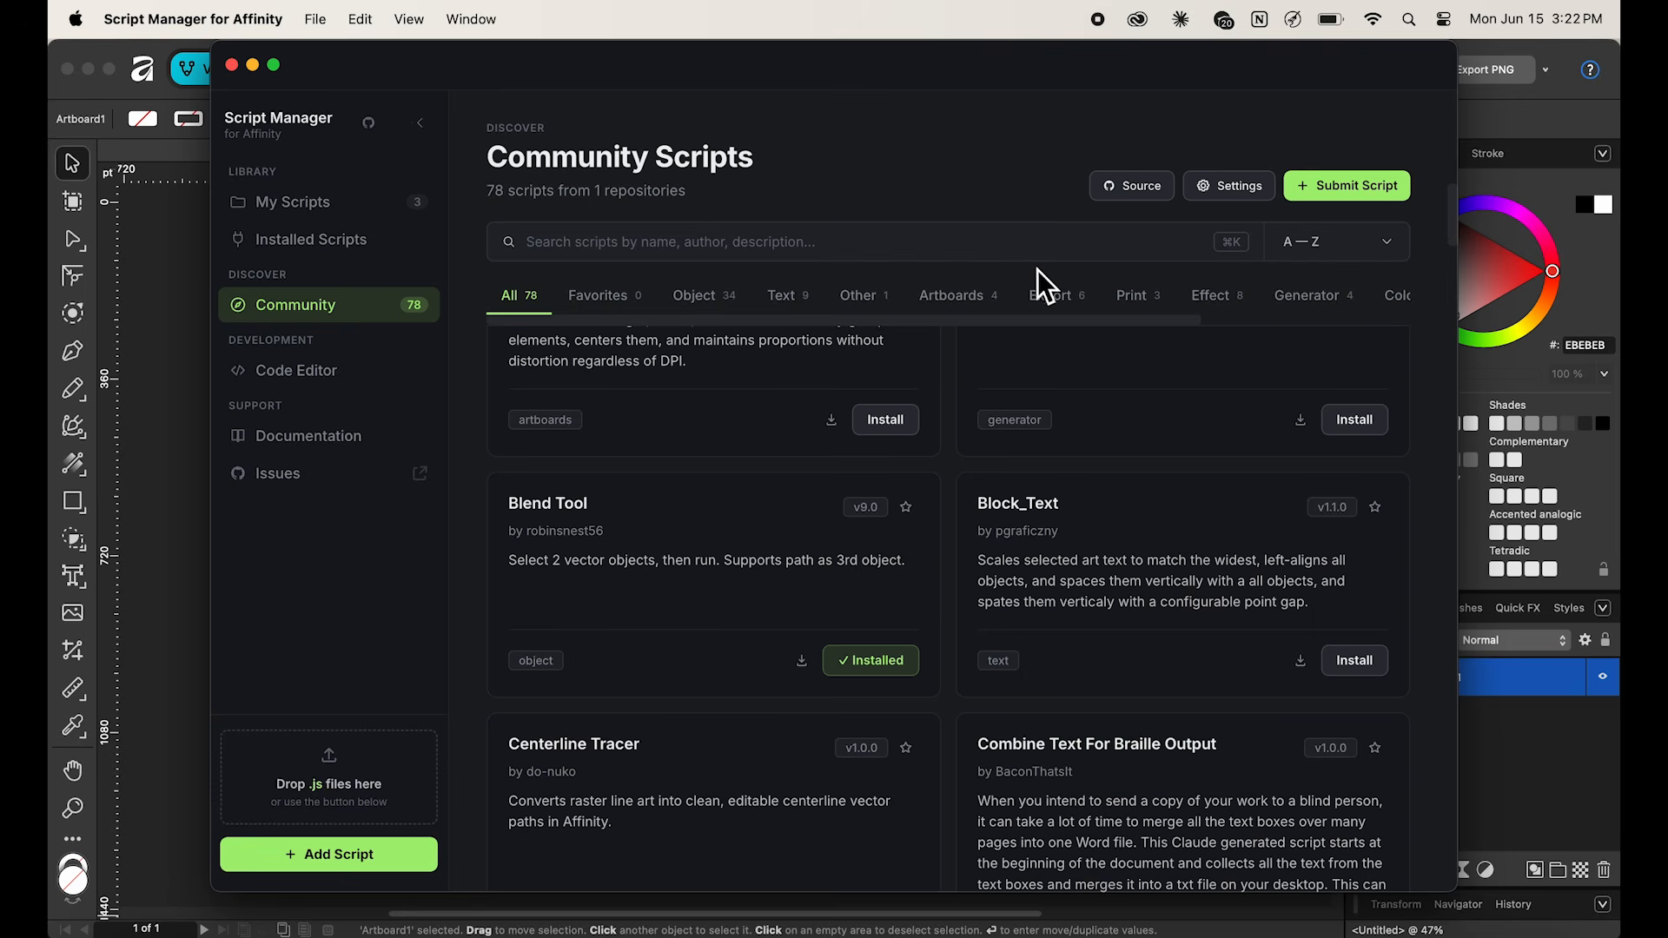
- Check the Blend Tool's status in My Scripts and review the scripts installed in Affinity
click(359, 230)
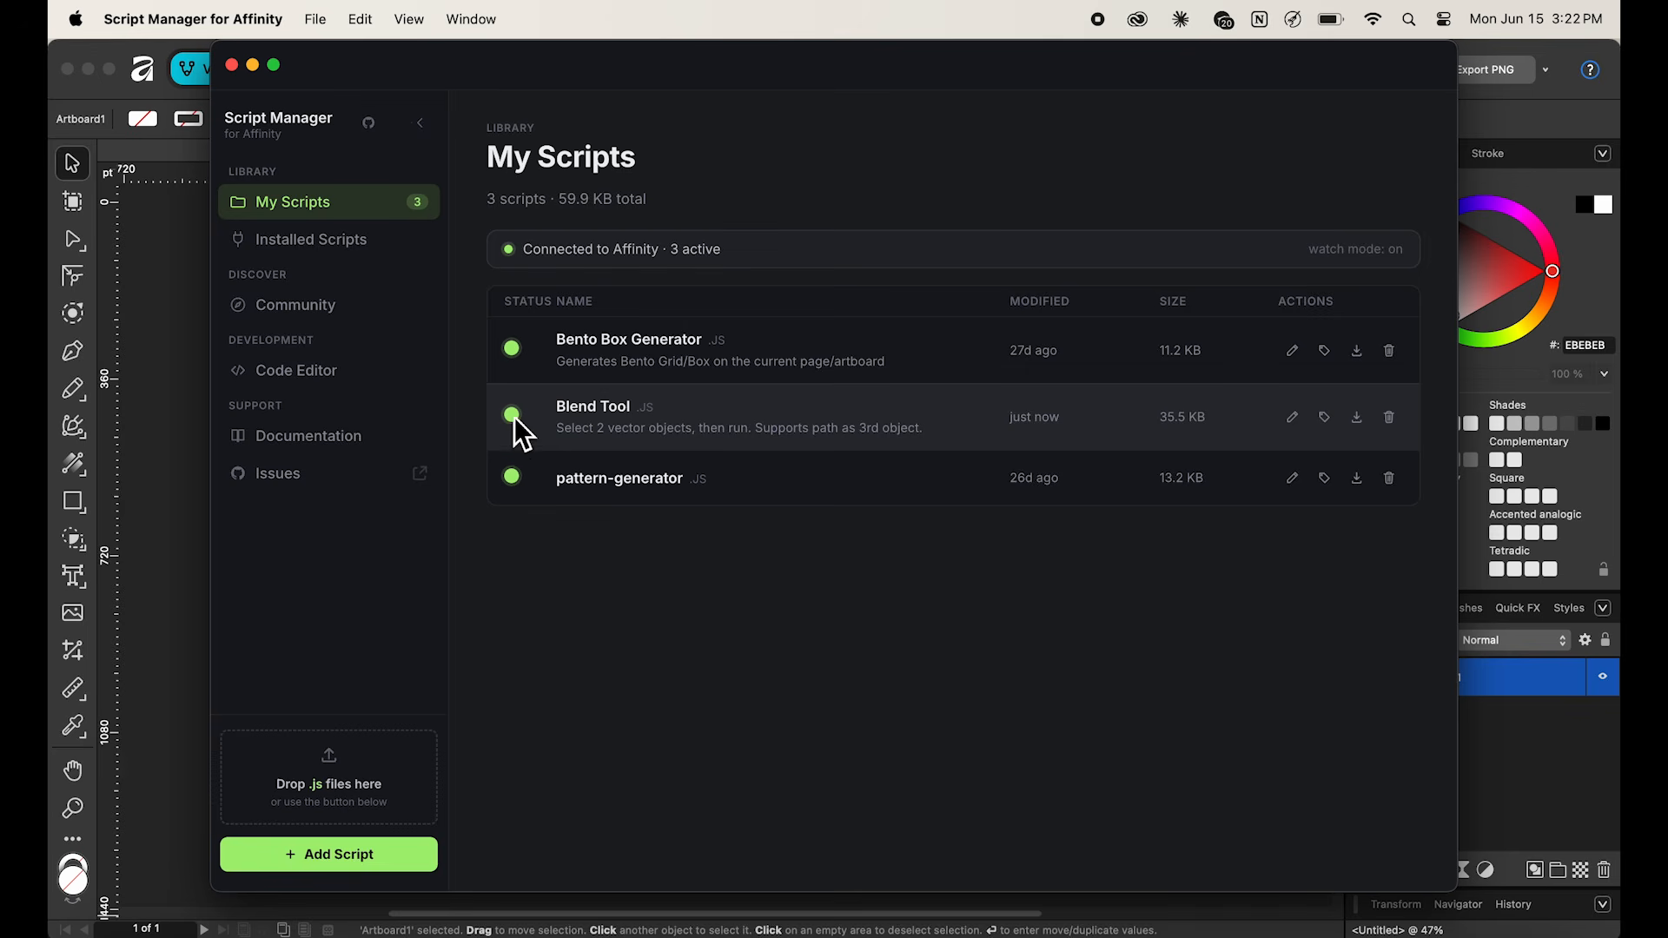
mouse_move(515, 419)
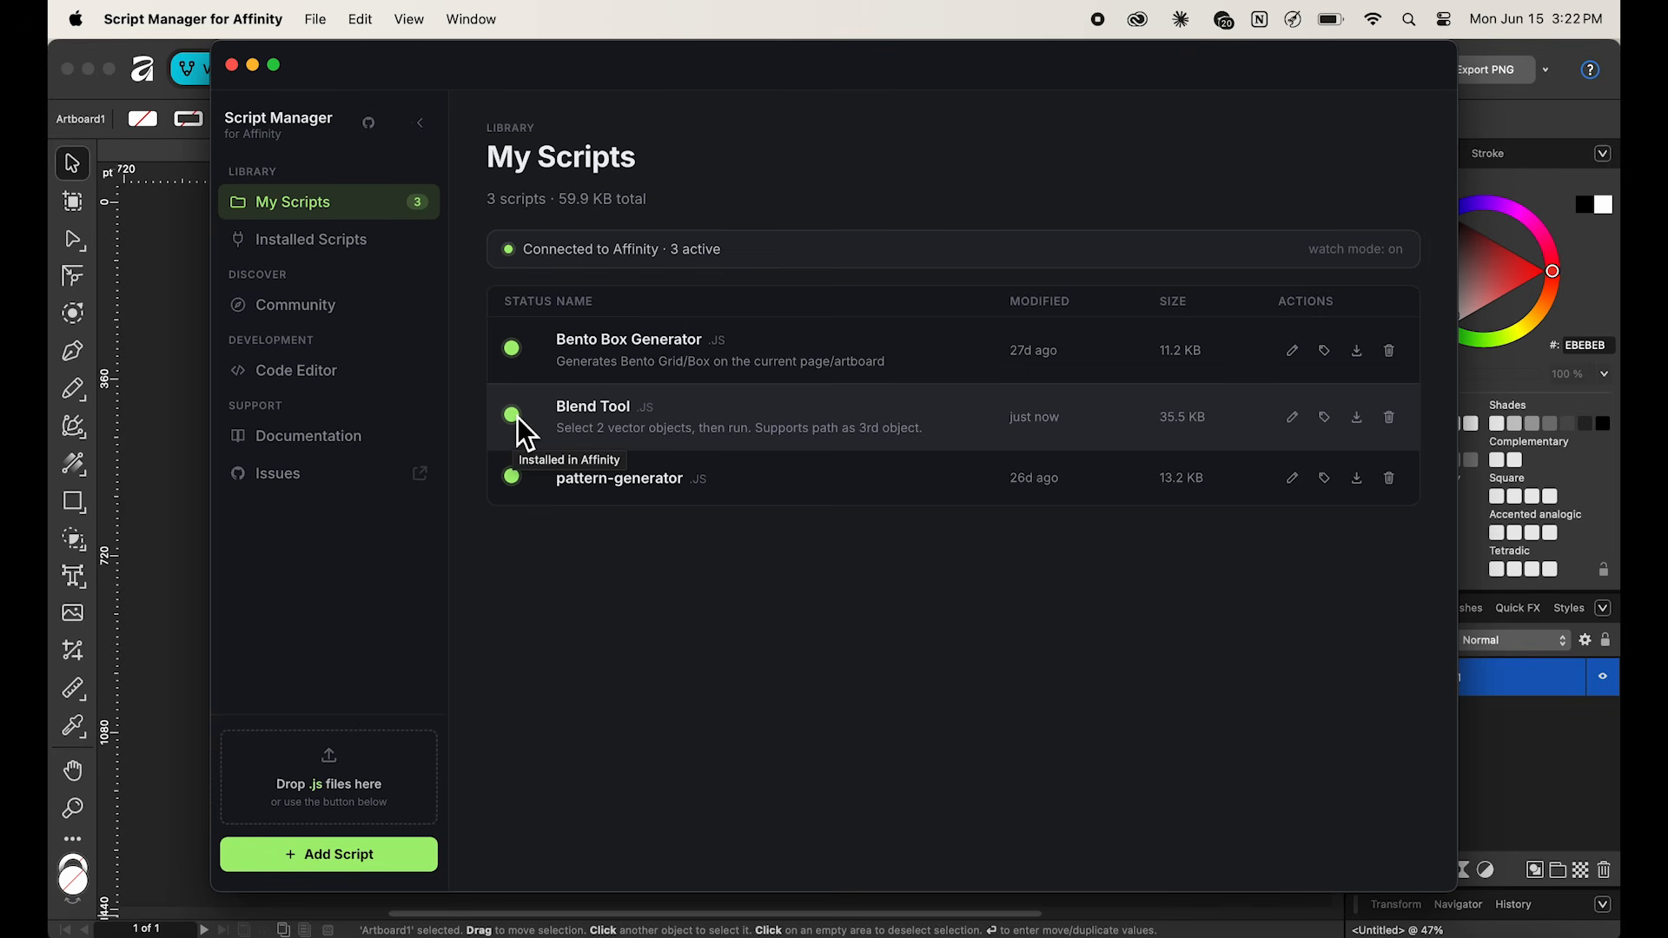
click(339, 258)
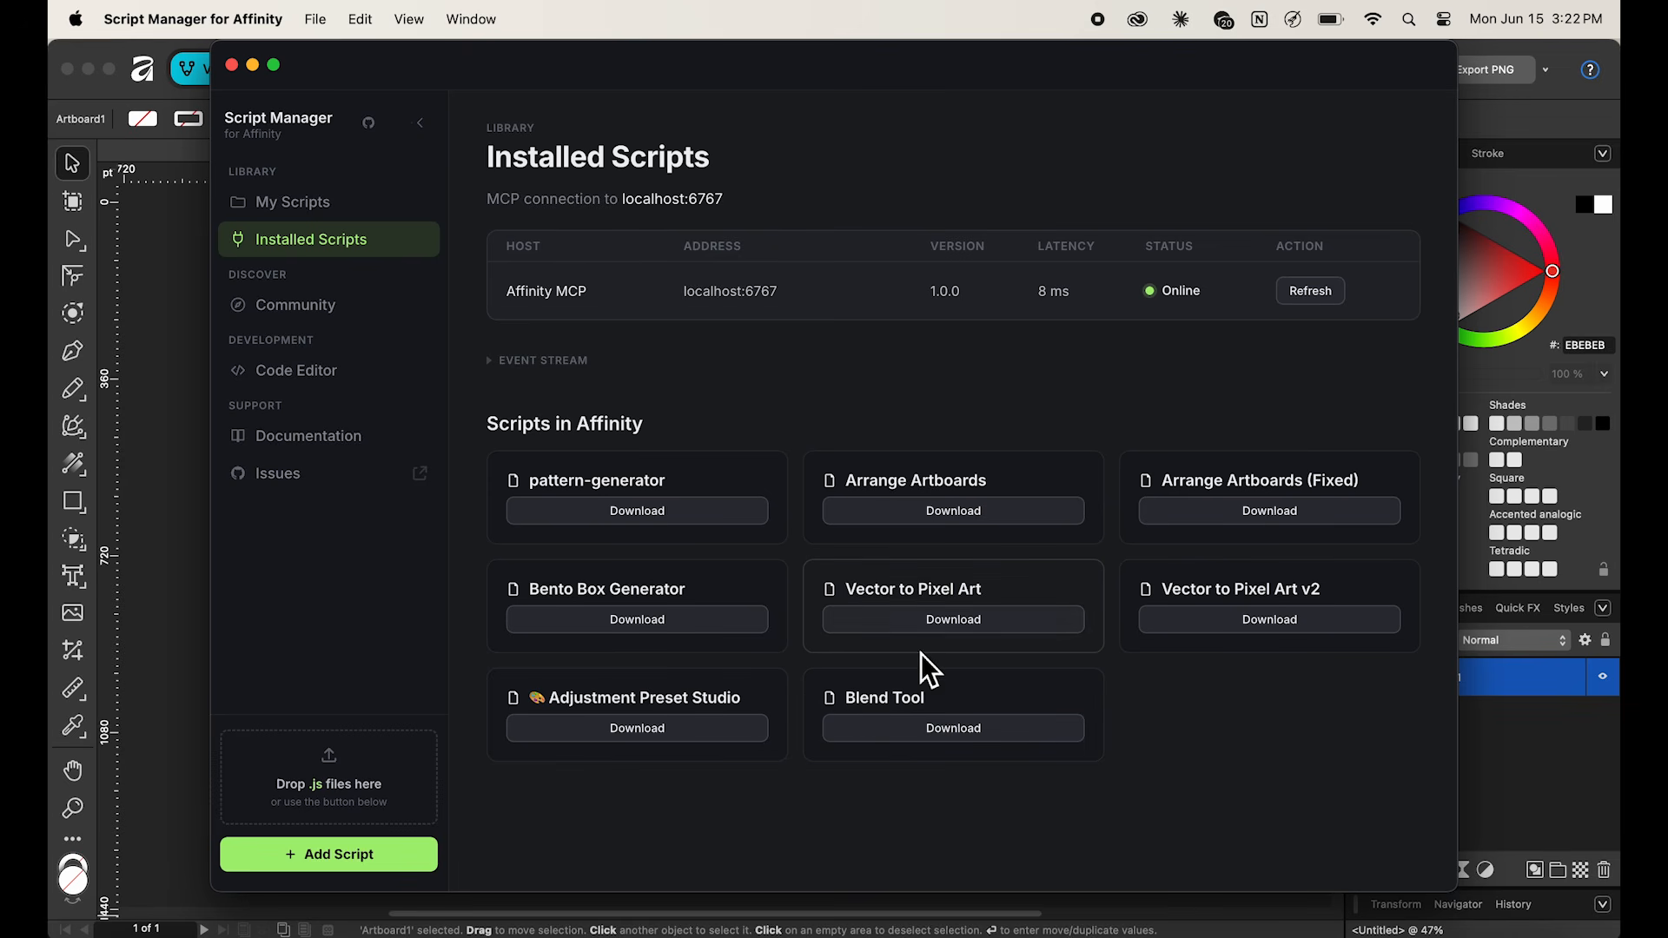
- Switch back to Affinity and look through its scripts list for the Blend Tool
click(1541, 104)
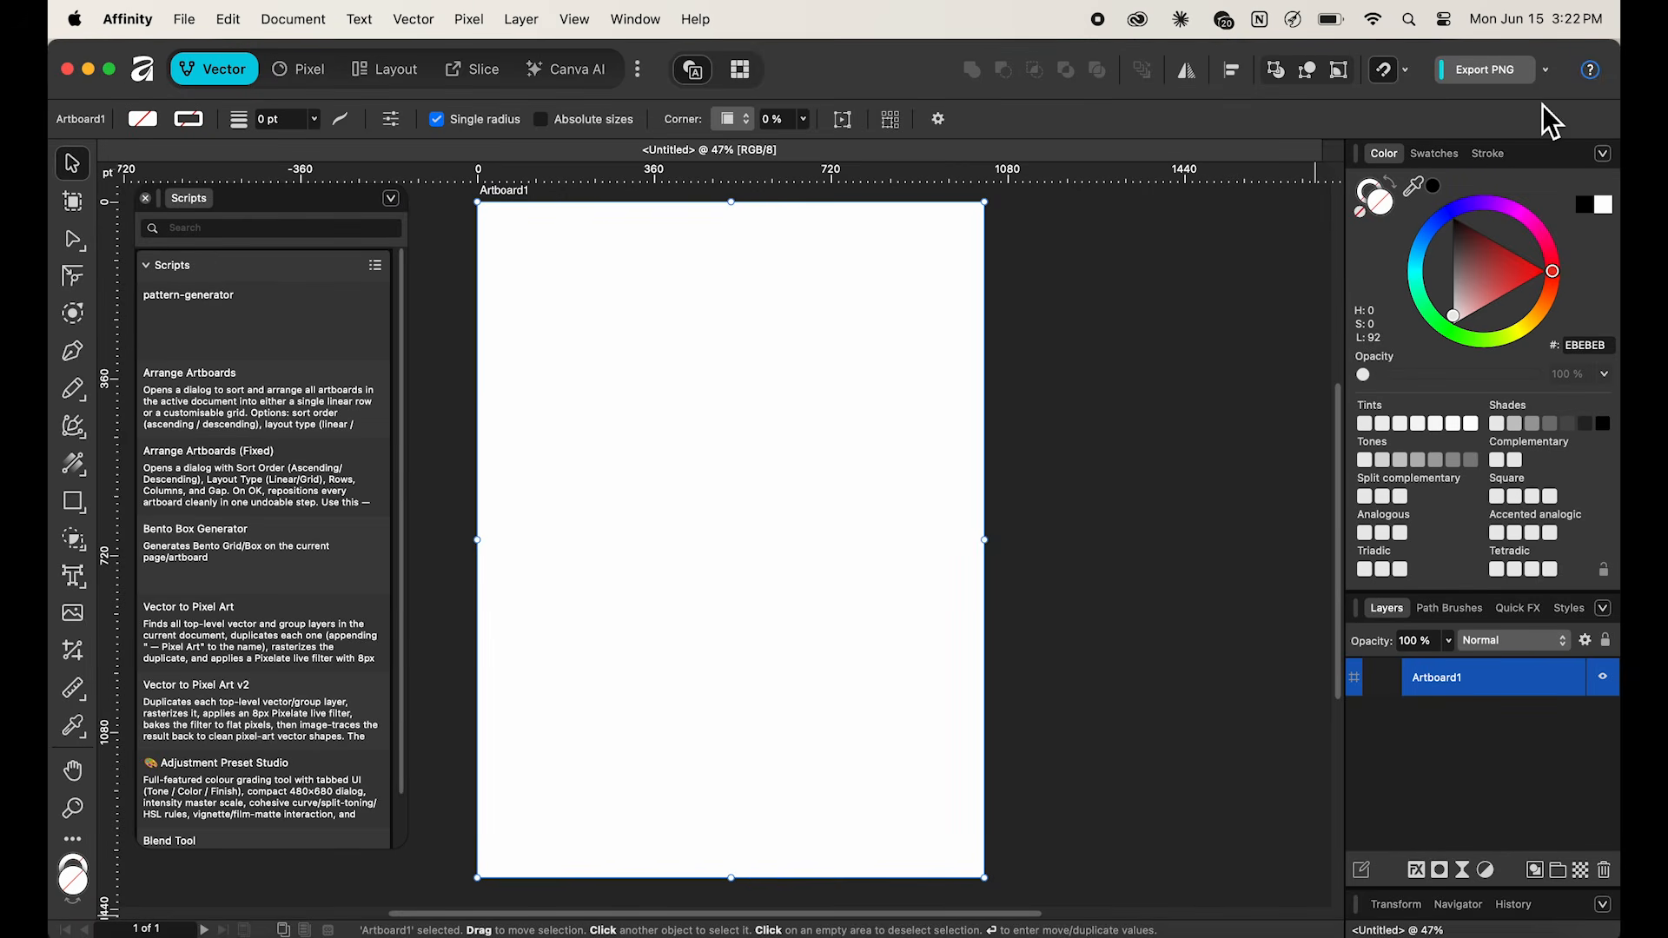
scroll(320, 469, down, 2)
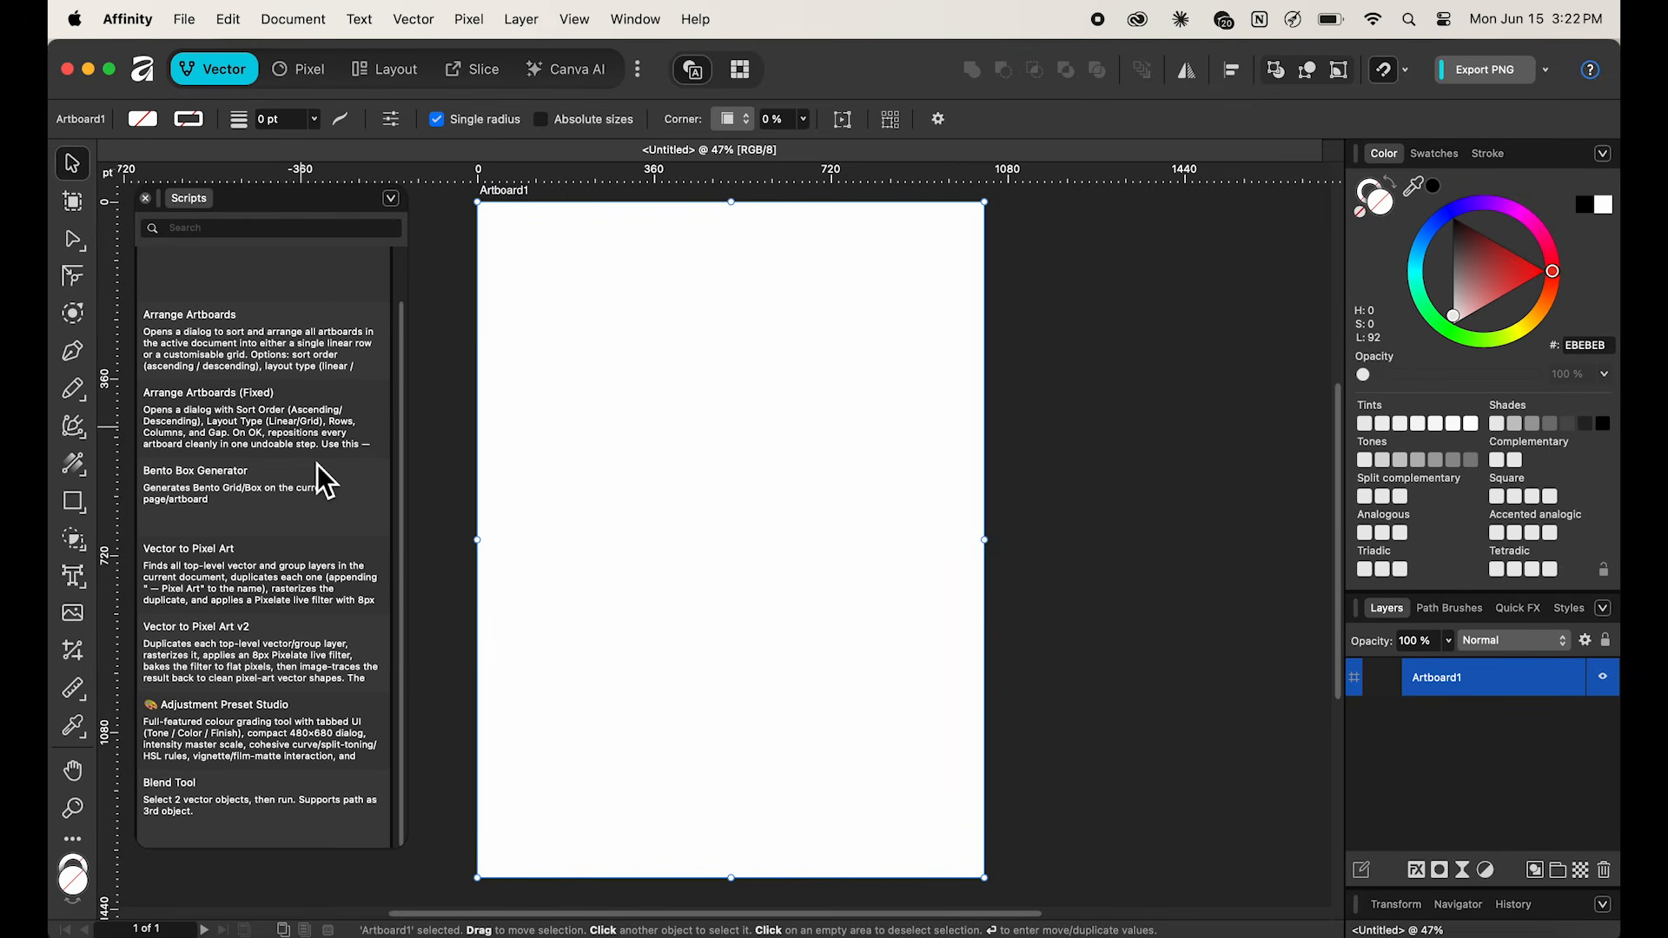
scroll(244, 575, up, 2)
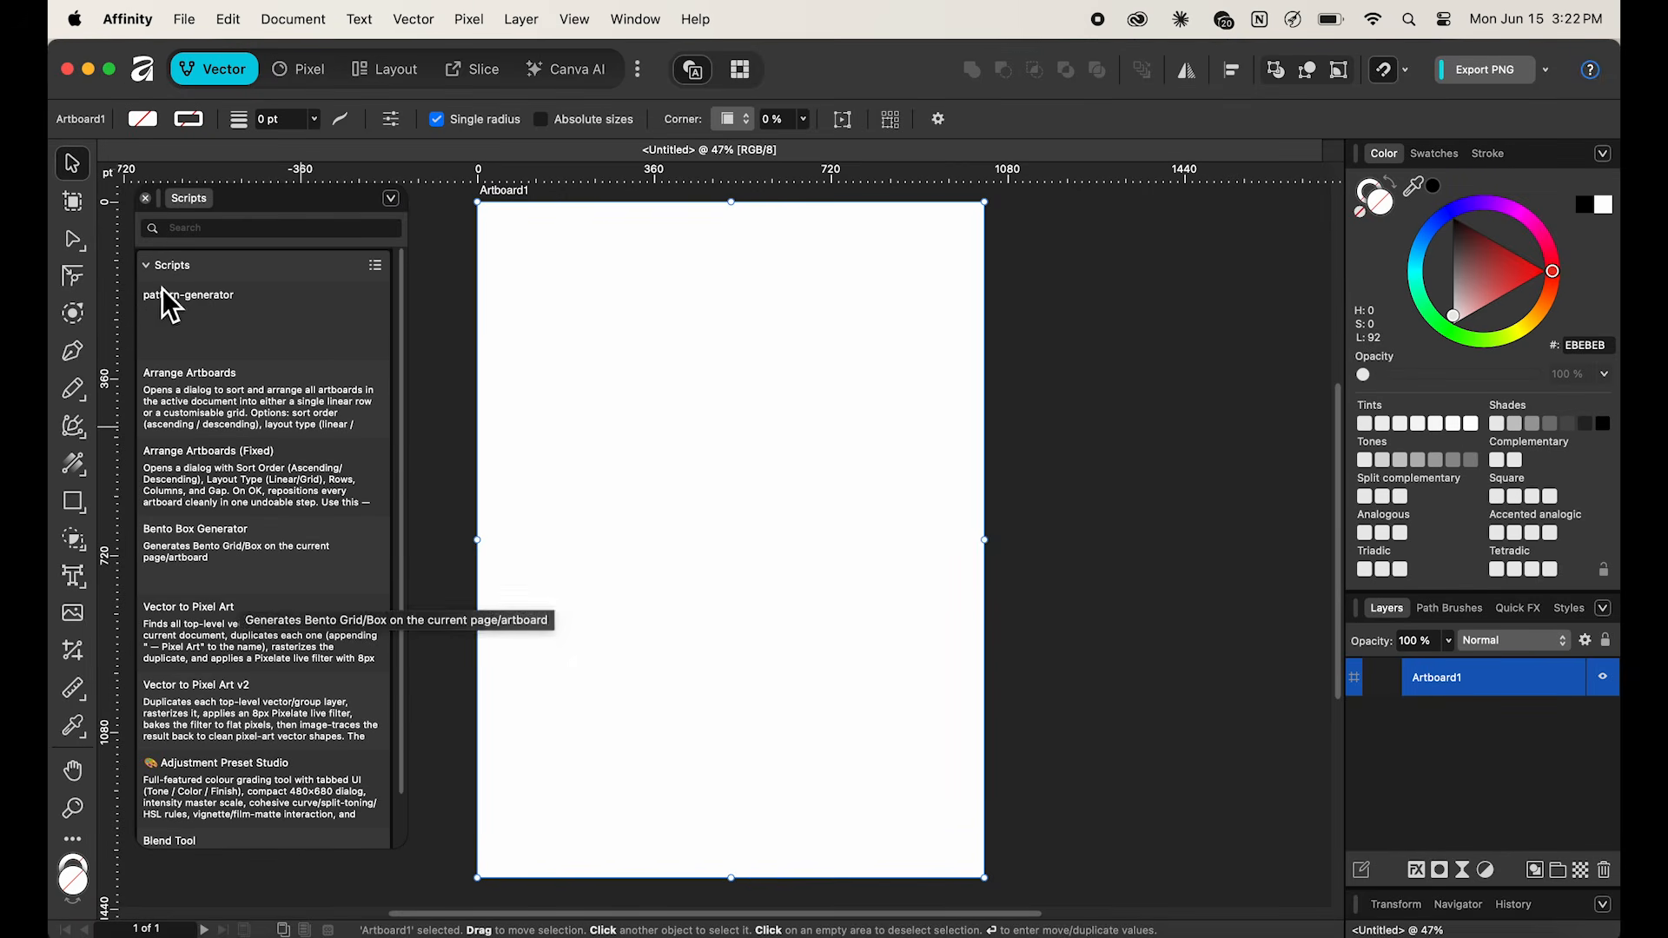
scroll(228, 565, down, 2)
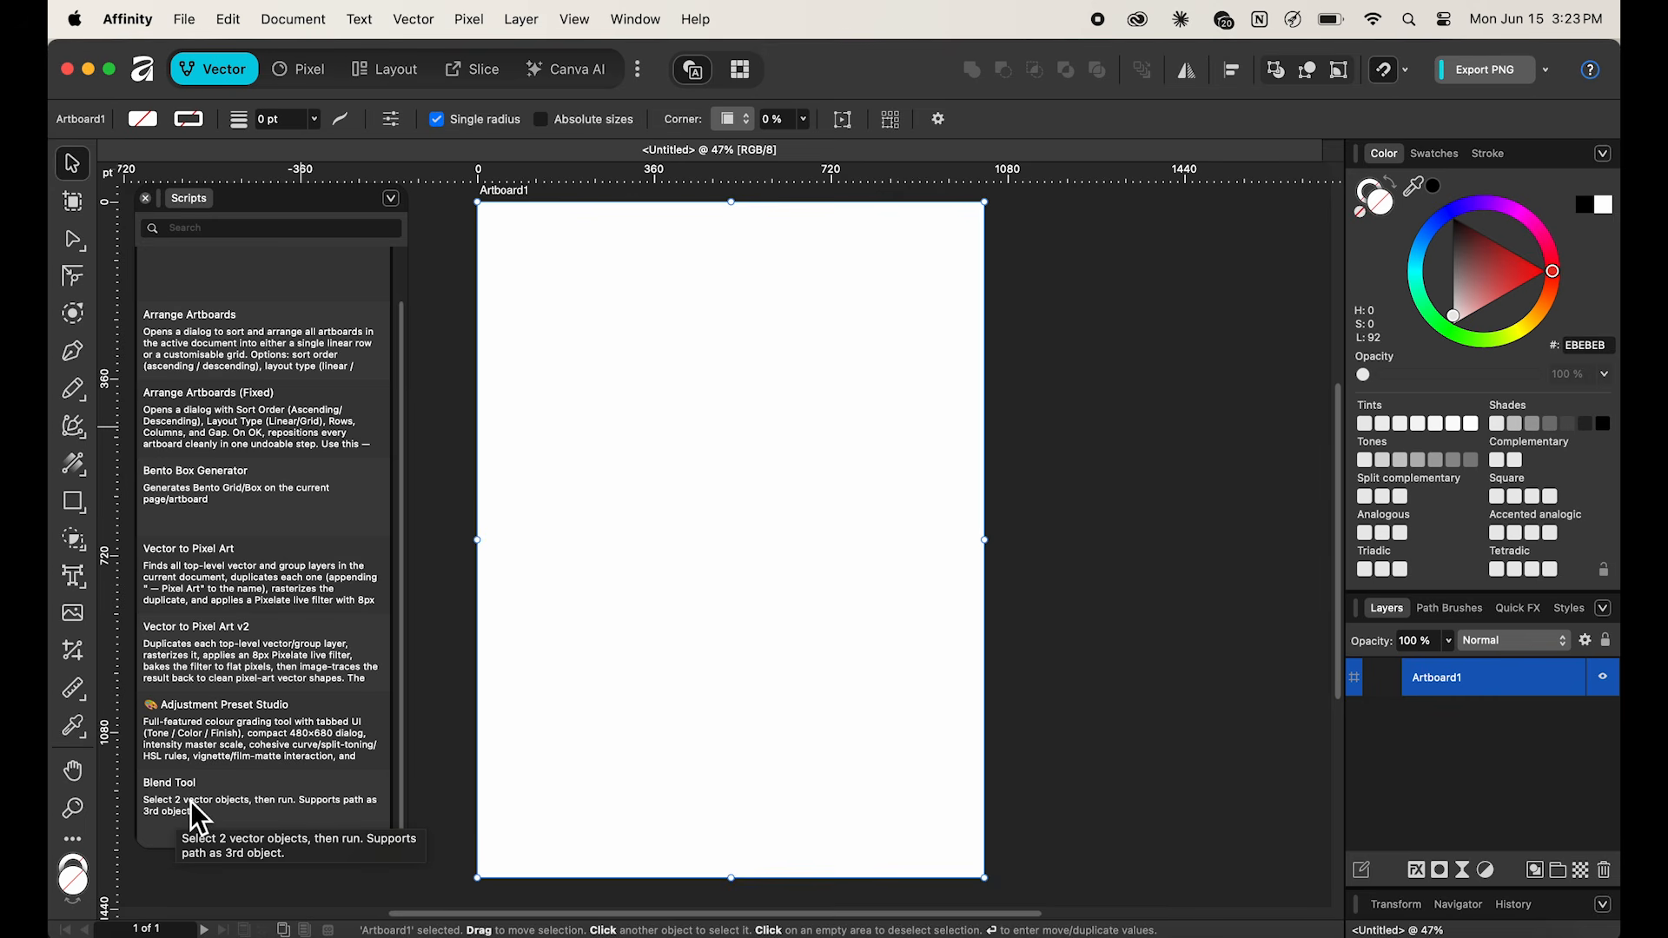
scroll(221, 738, up, 2)
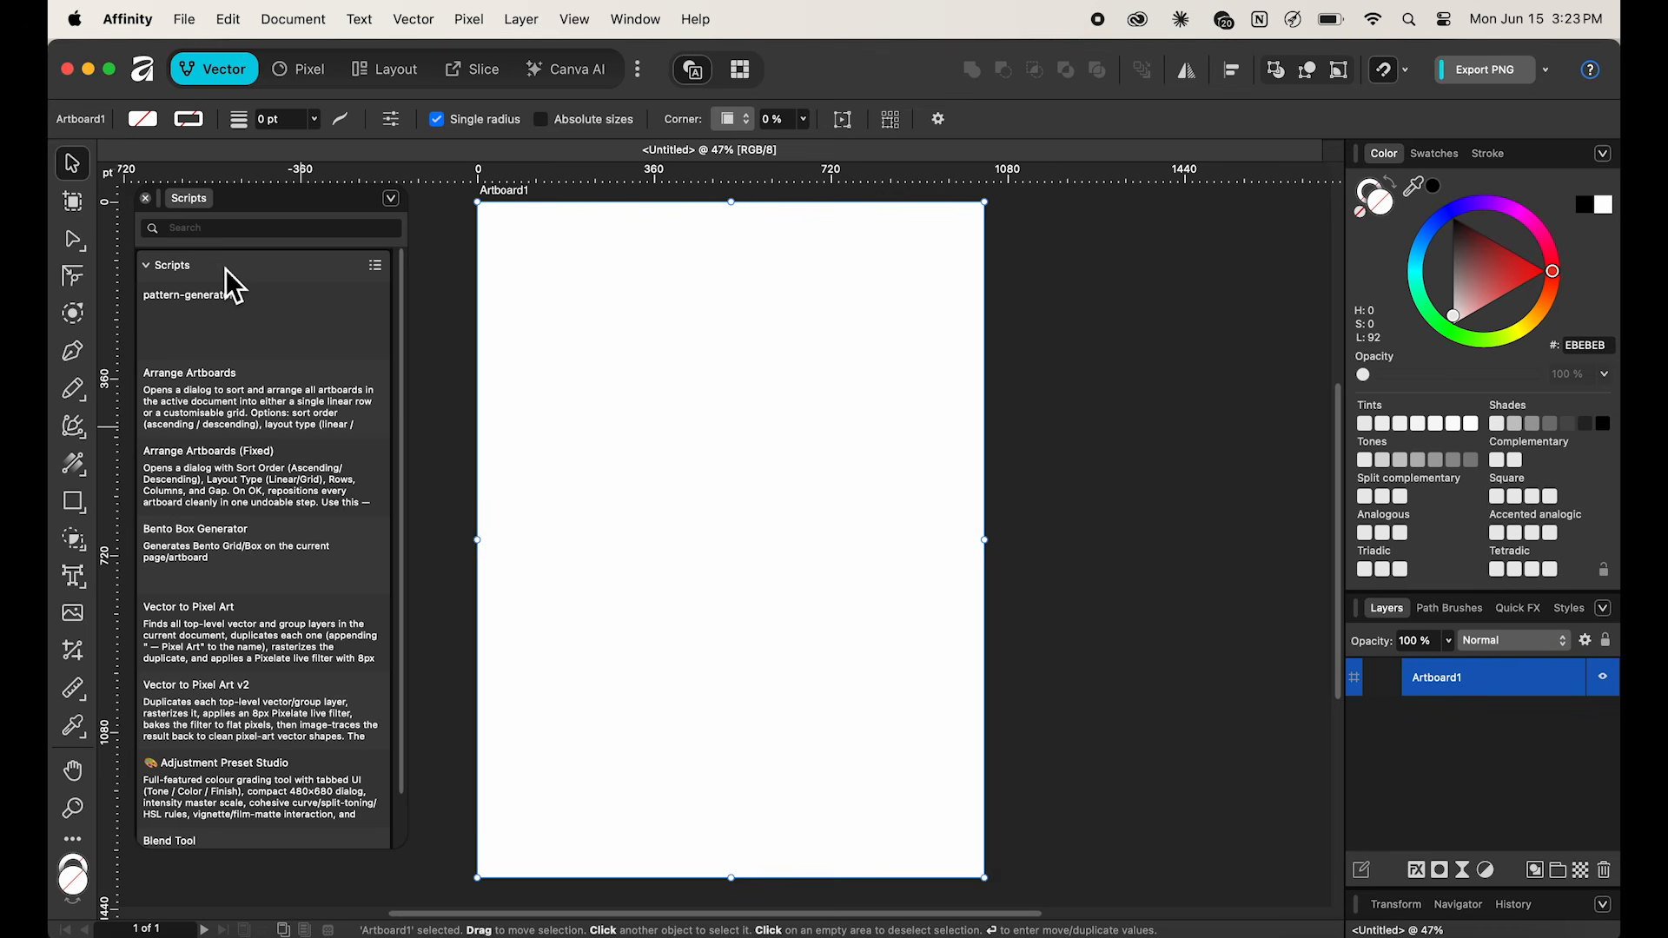
click(393, 201)
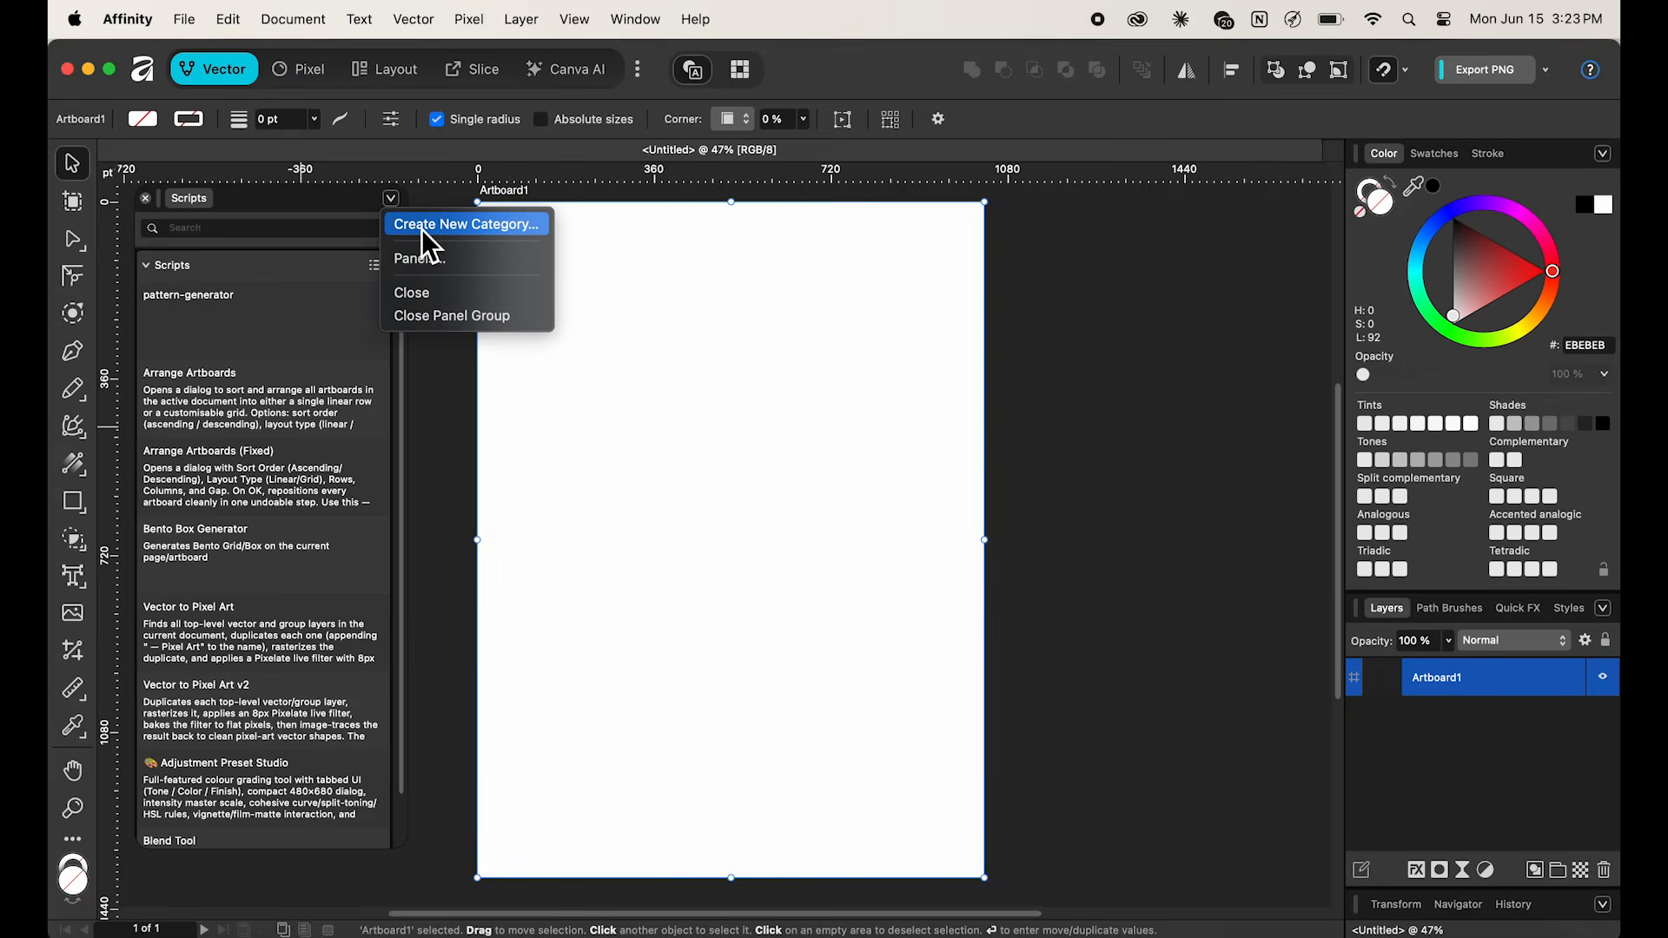
click(421, 226)
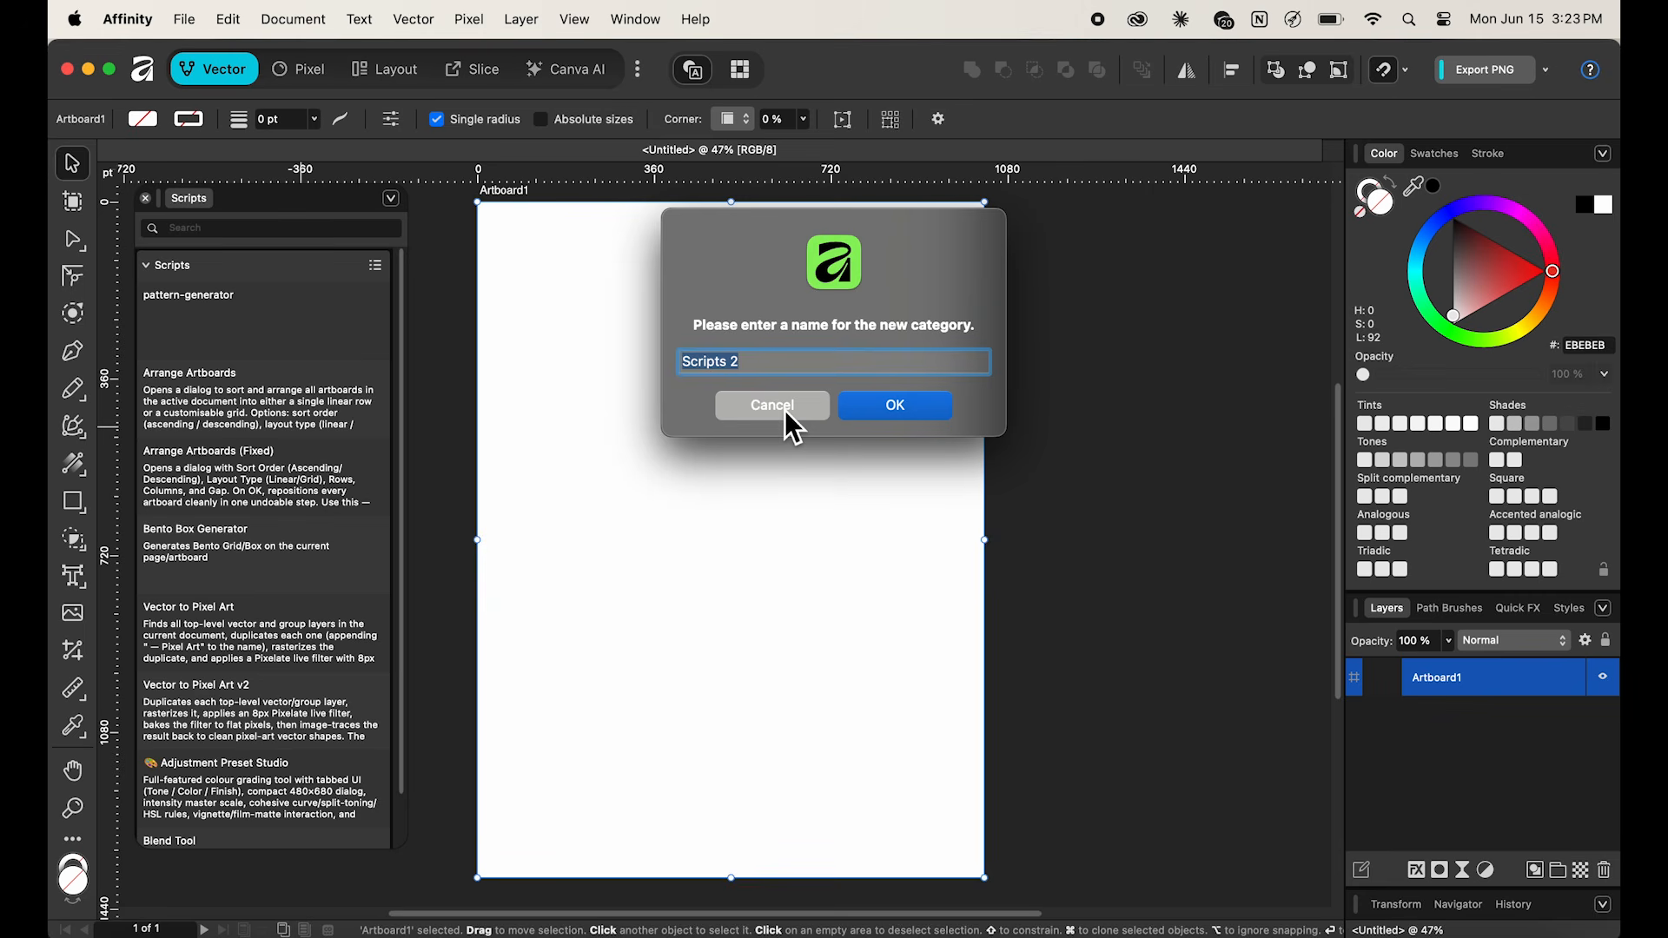
click(784, 410)
- Draw a circle about 230 pt in diameter on the left half of the artboard, above its middle
scroll(207, 608, down, 2)
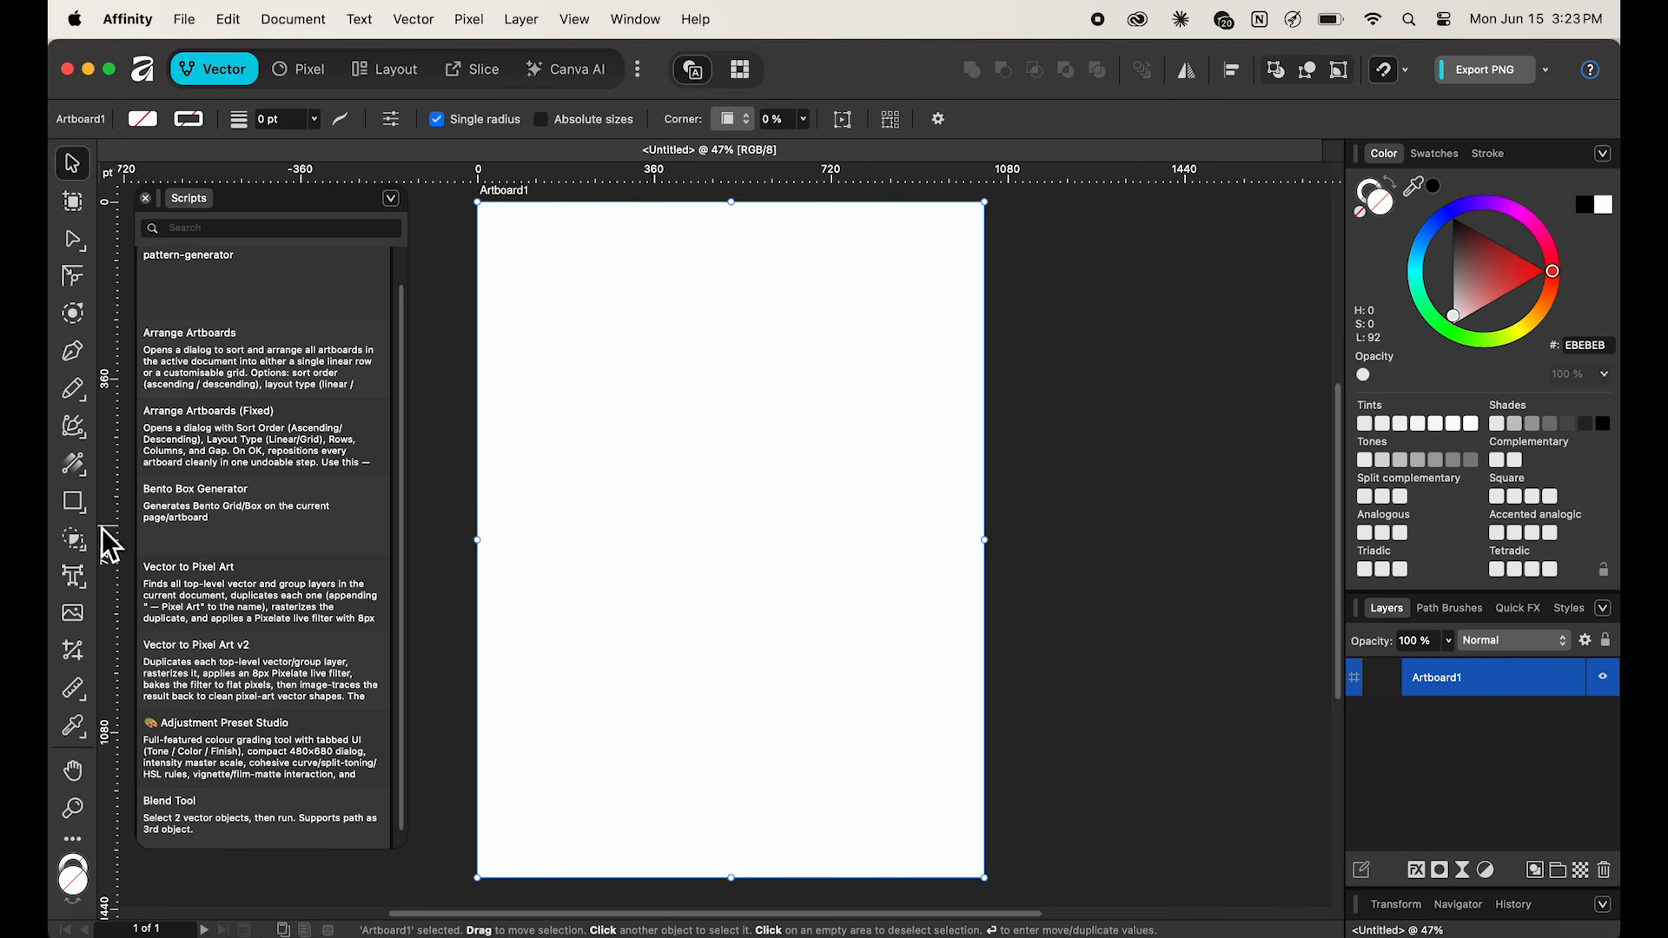
click(86, 509)
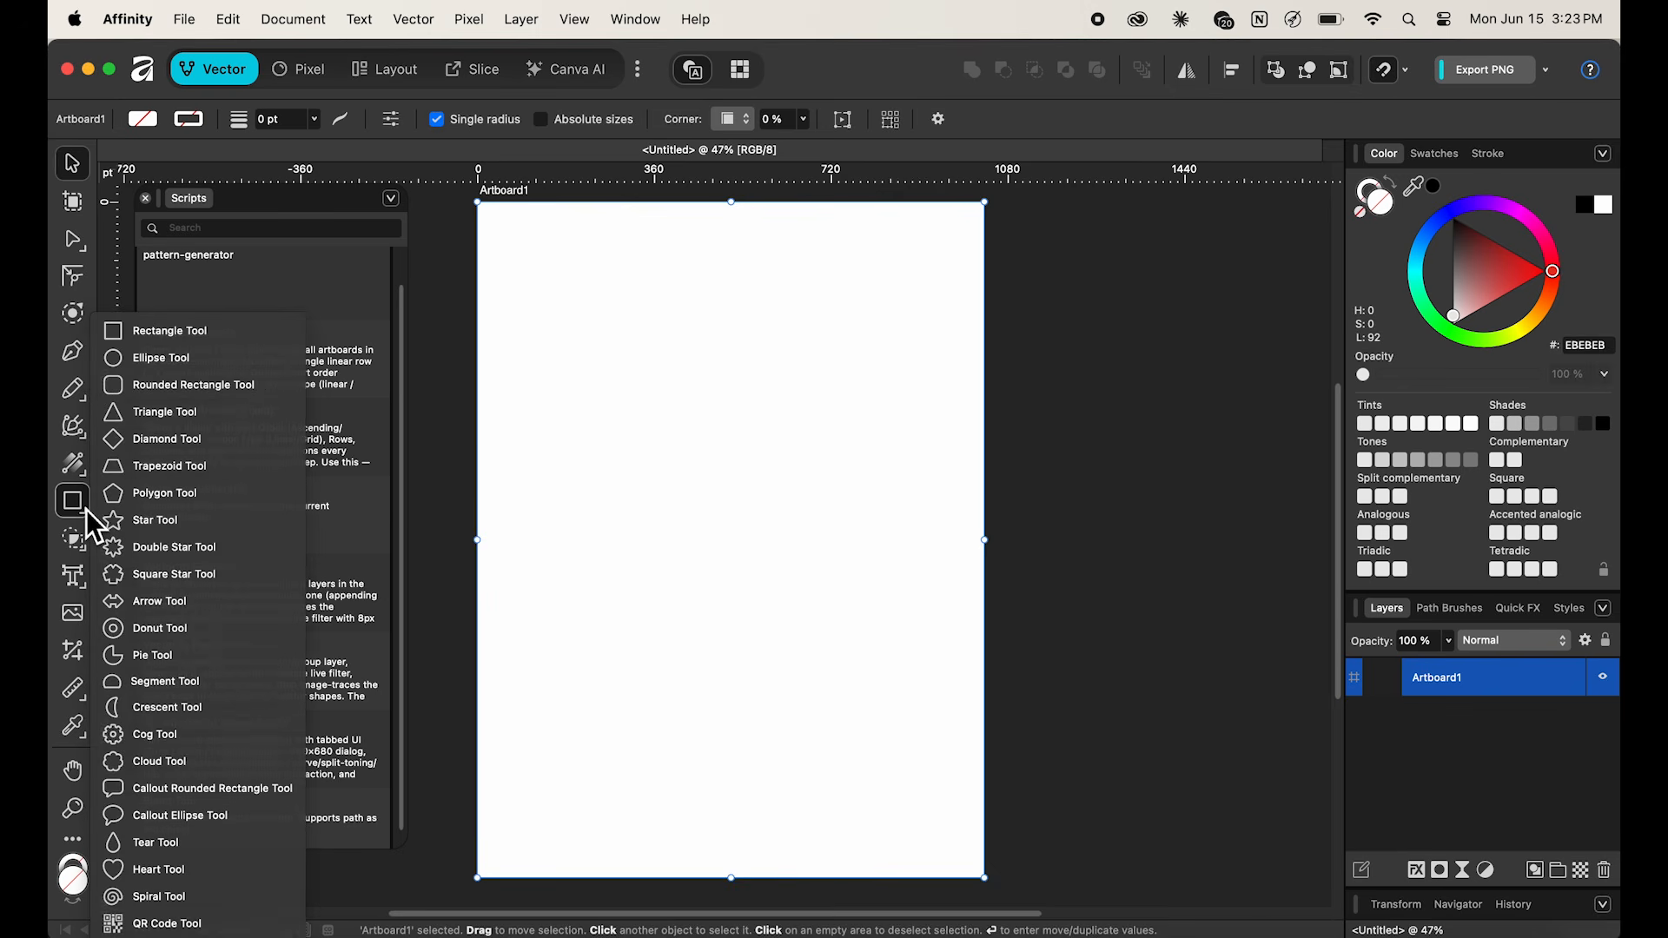
click(193, 360)
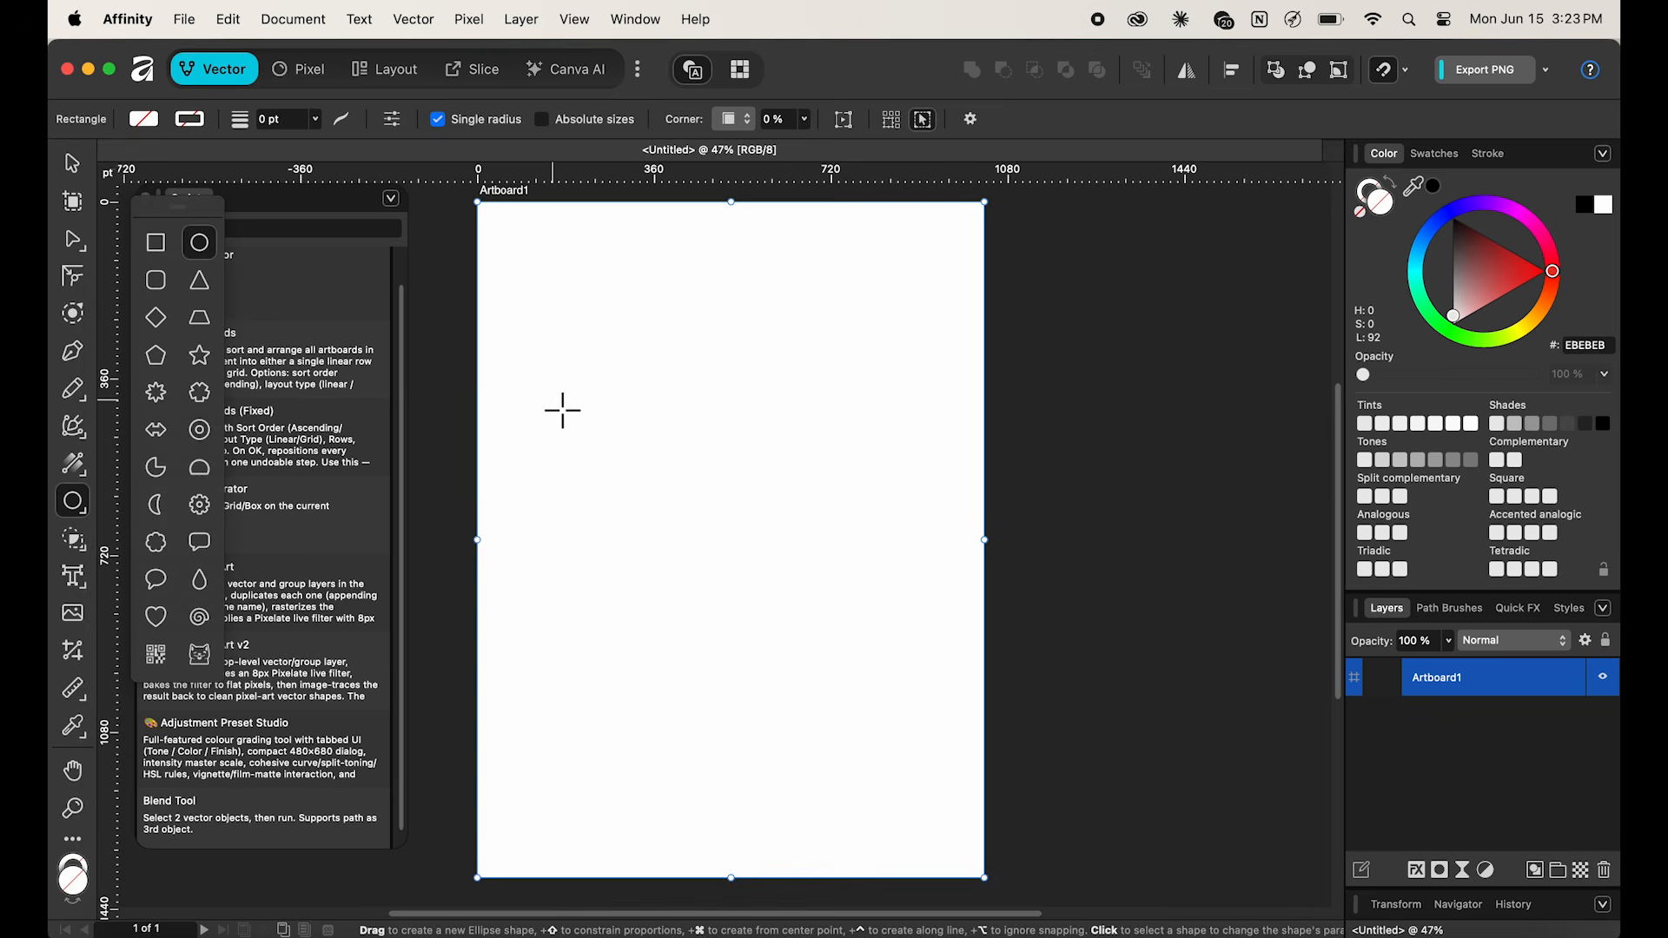
drag(538, 393, 662, 515)
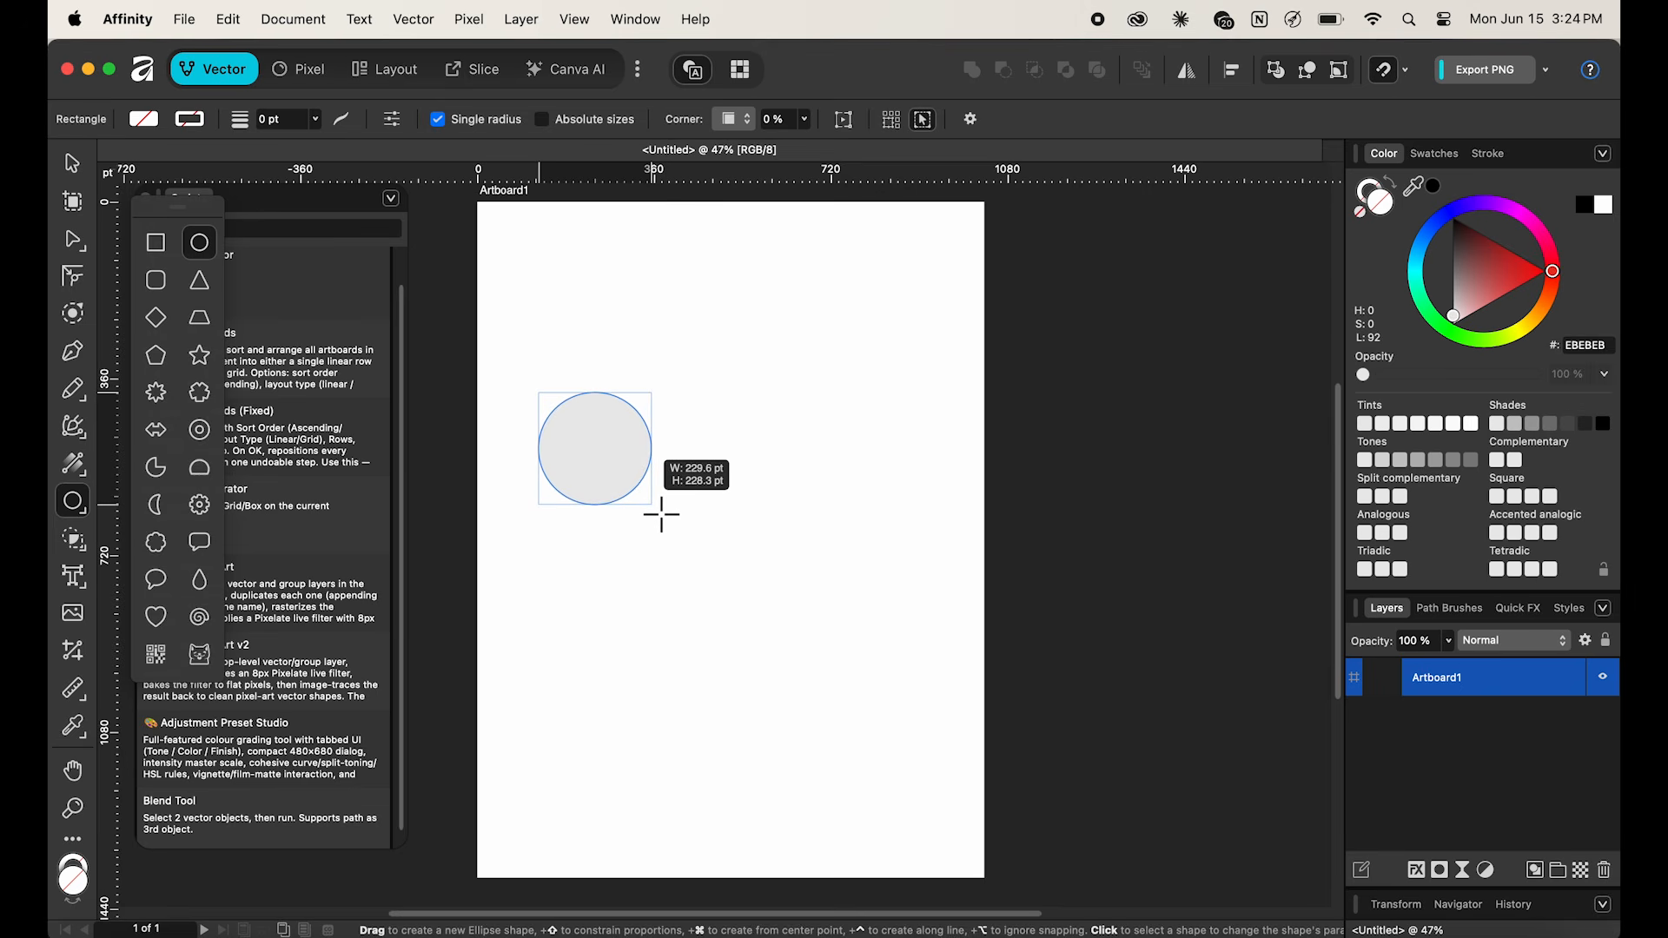
drag(662, 515, 662, 515)
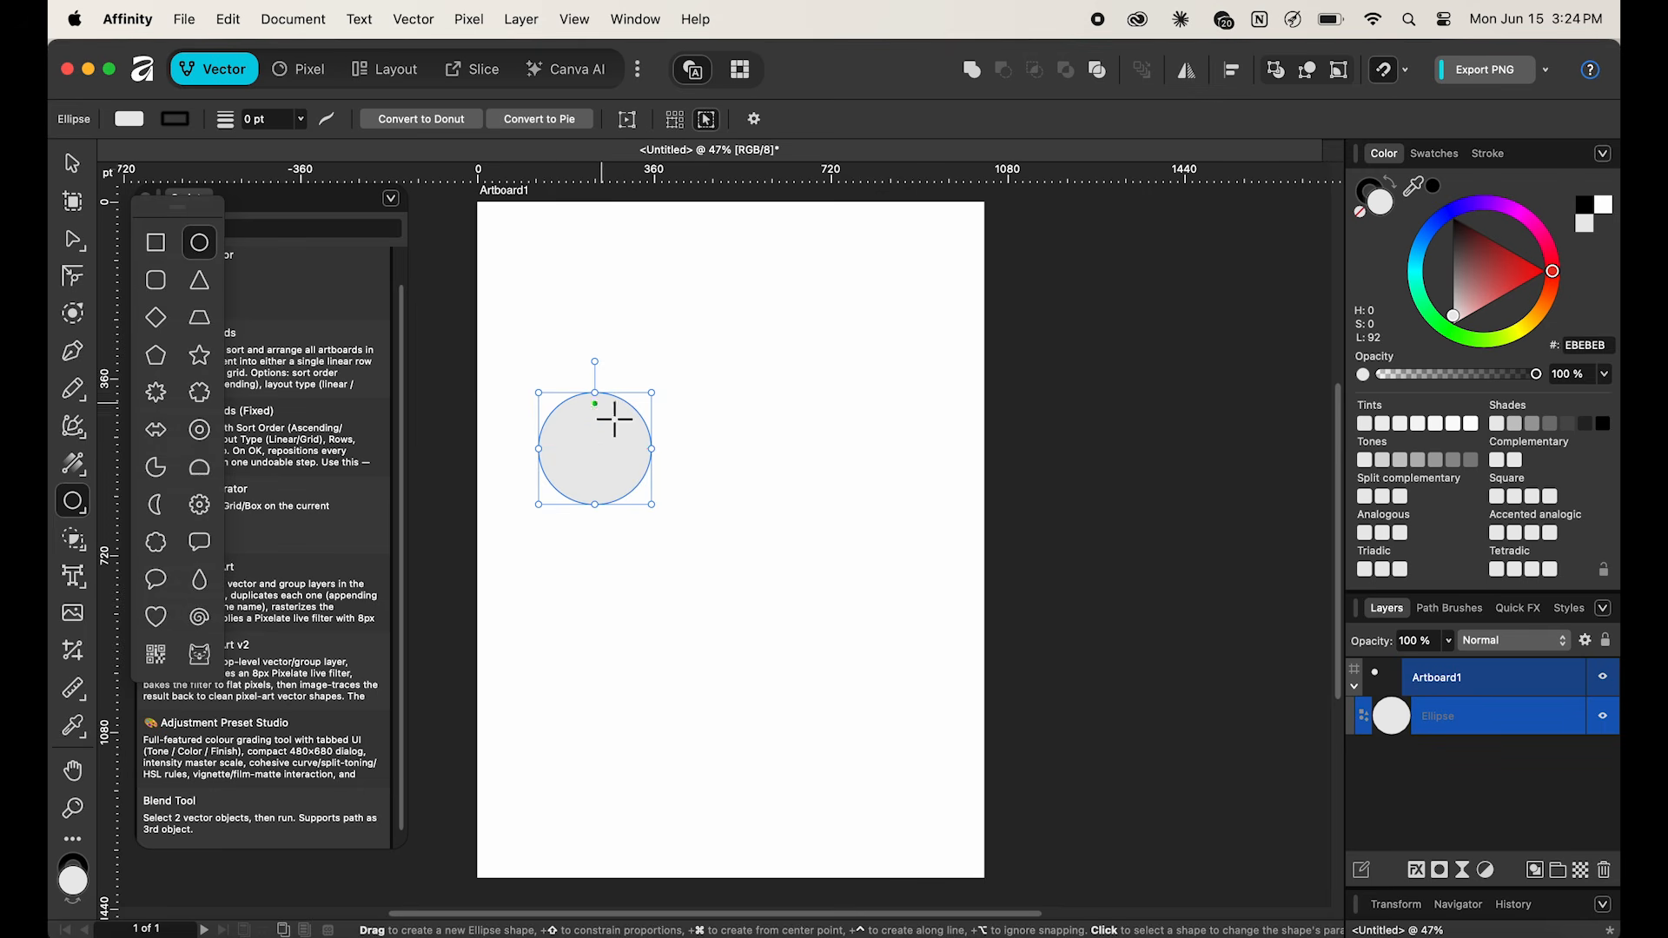
- Duplicate the circle and place the copy level with it on the right half of the artboard
click(82, 165)
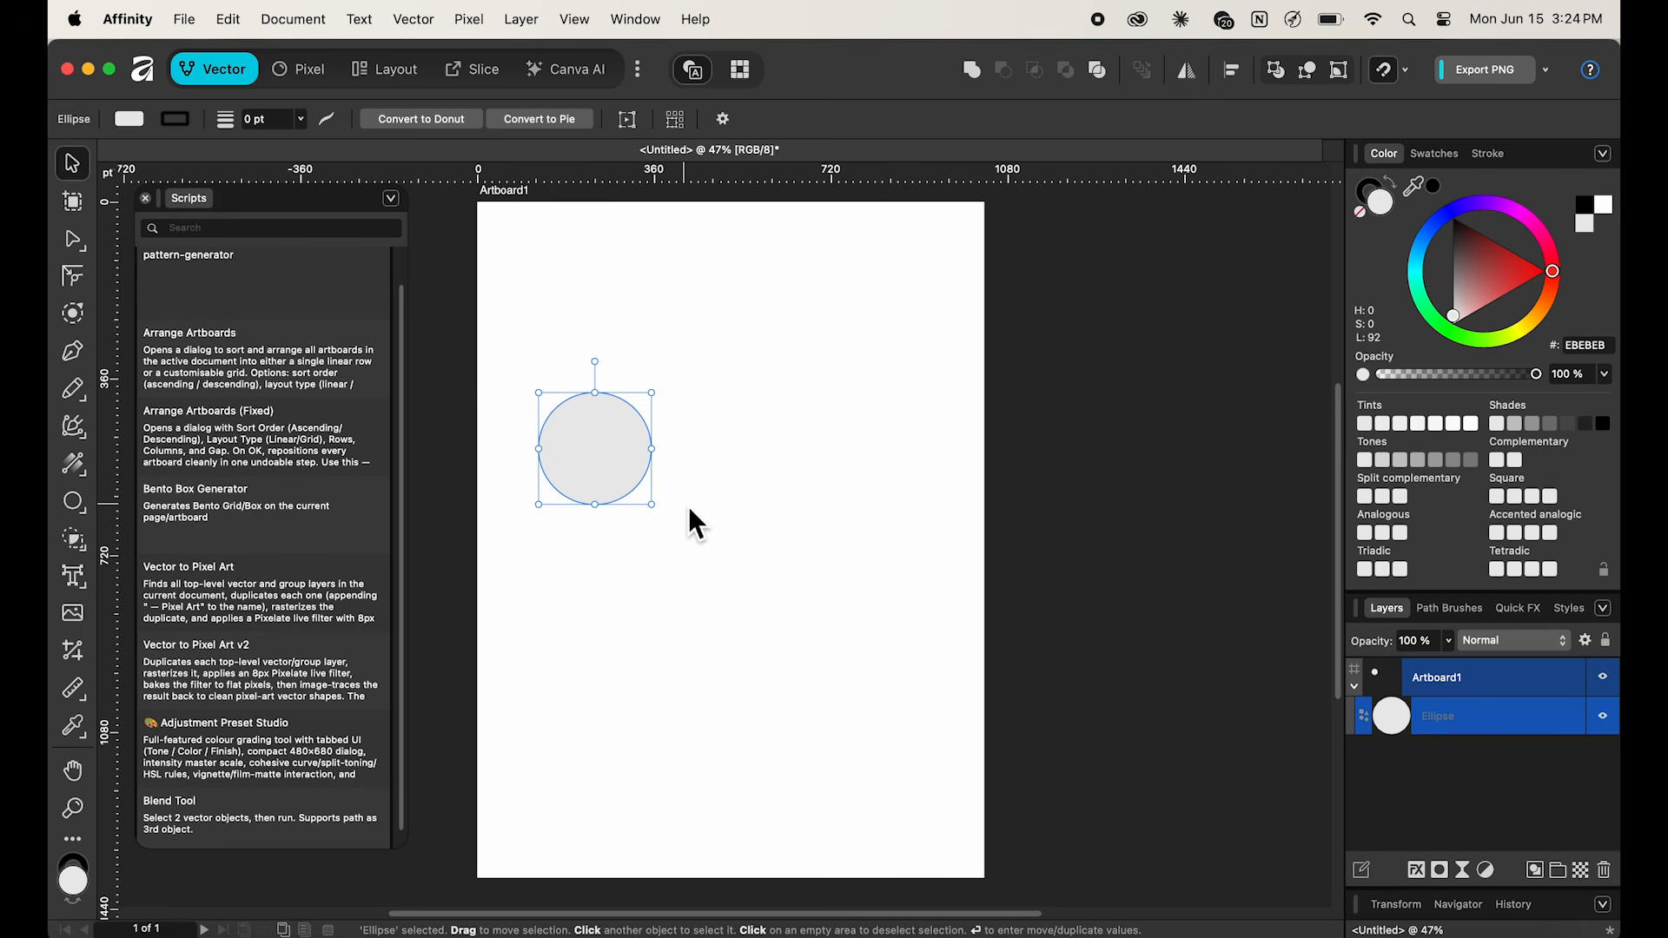
drag(607, 469, 874, 457)
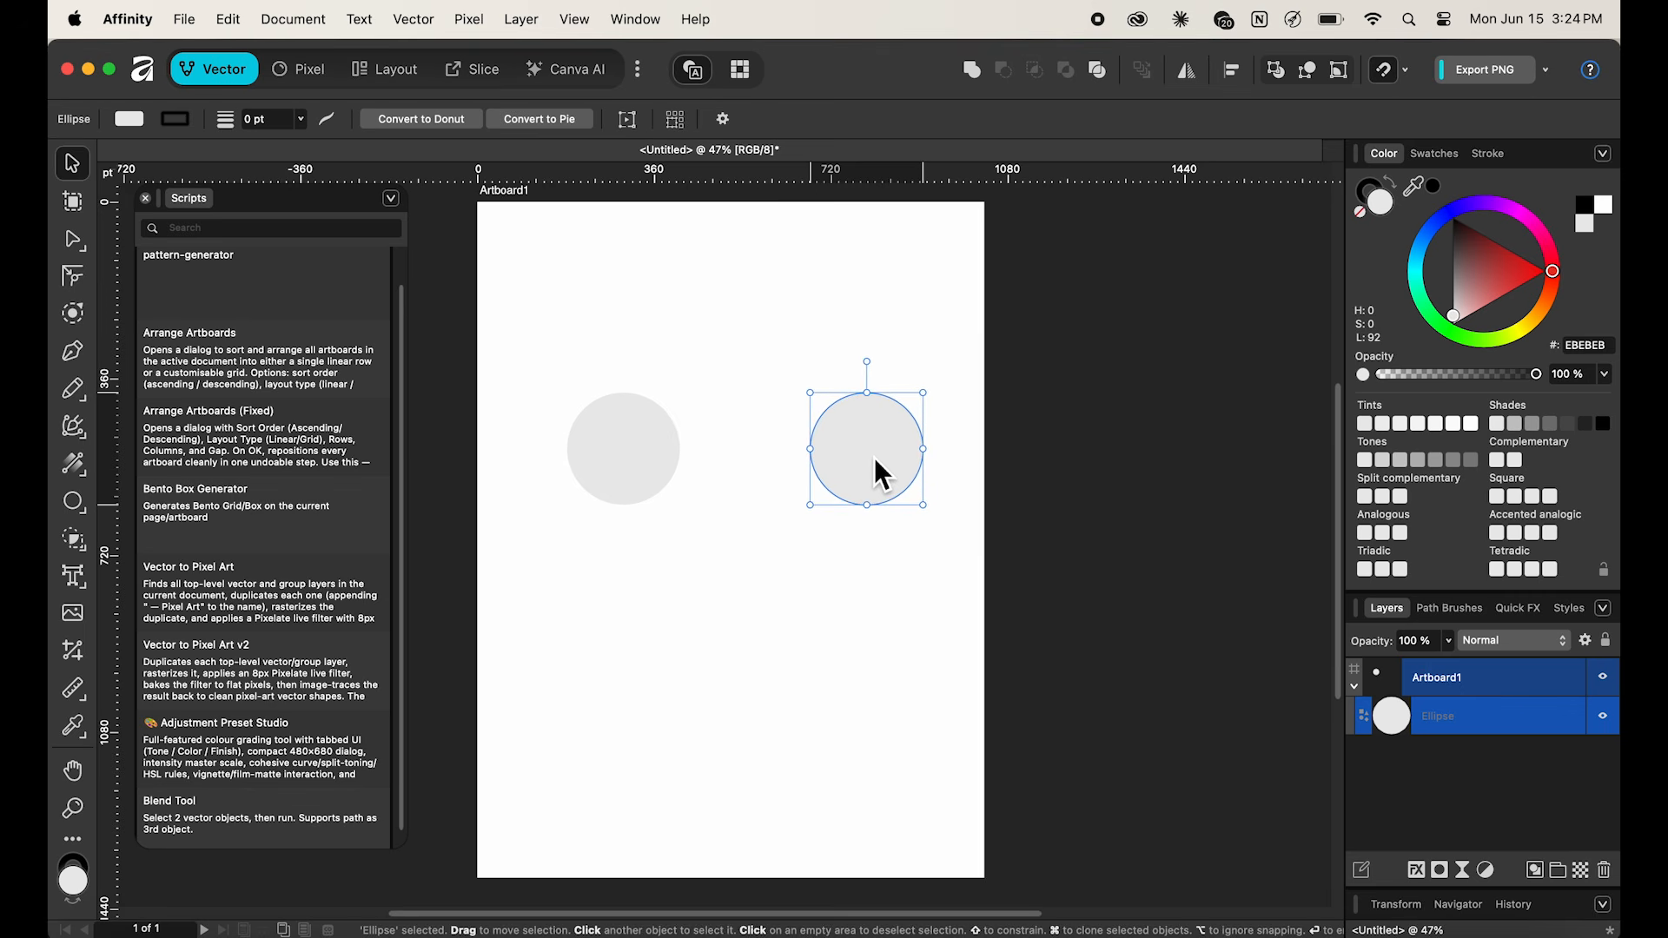
drag(874, 457, 874, 457)
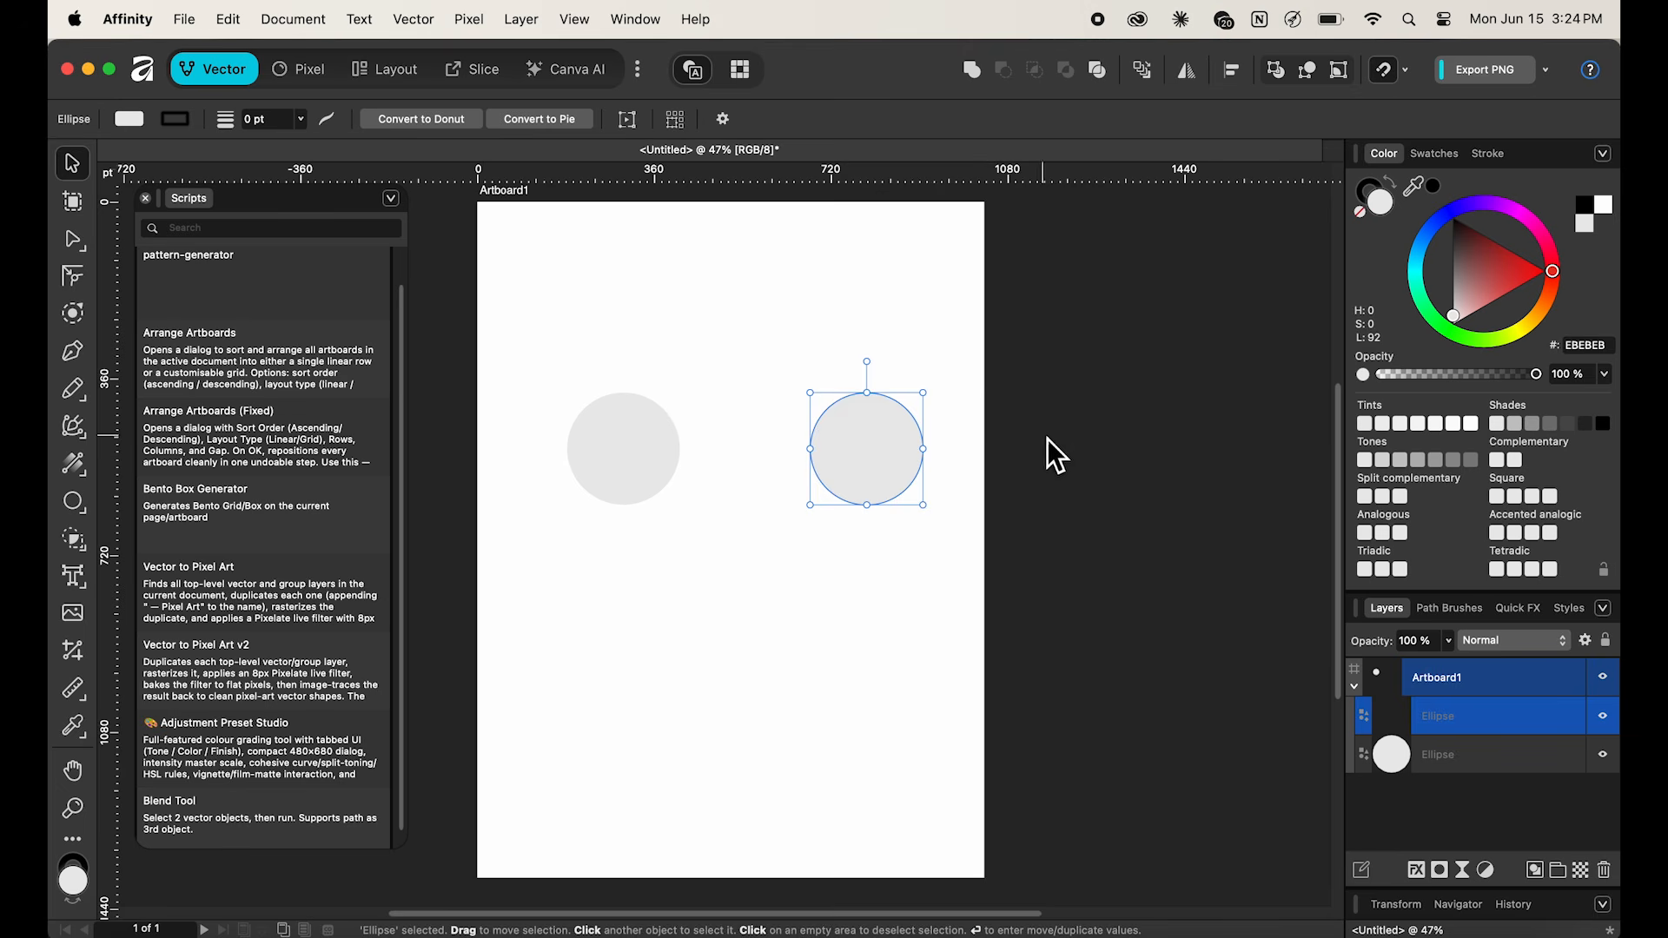
- Select both circles and try to preview and apply a 15-step blend between them with the Blend Tool script
shift+click(642, 445)
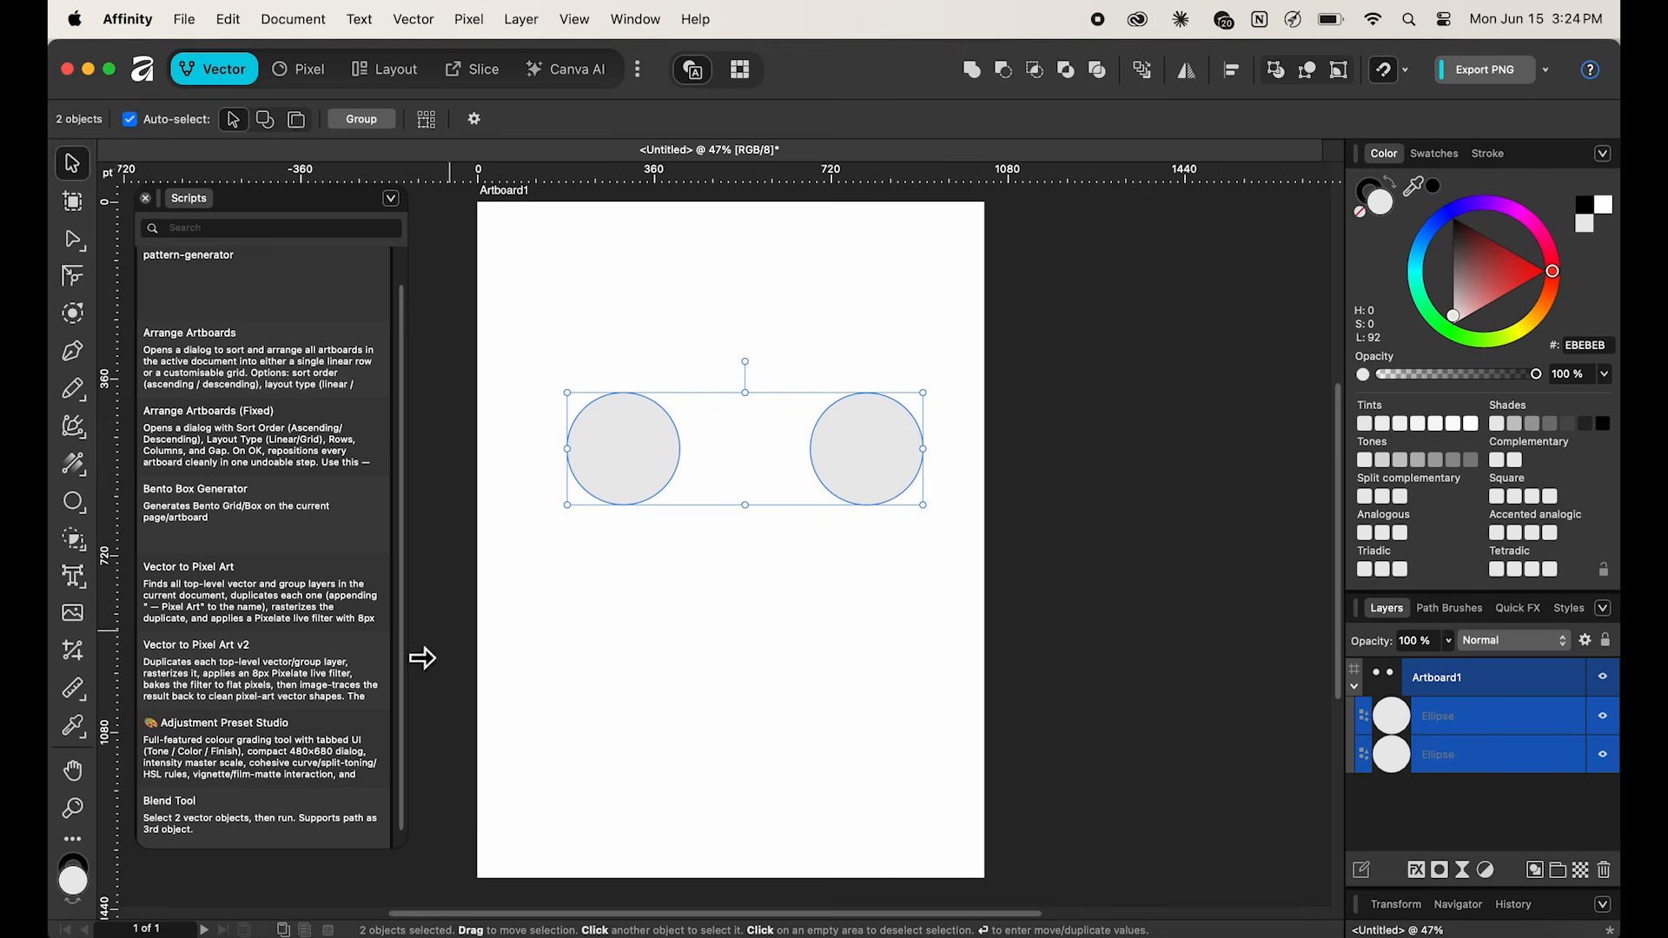
scroll(327, 693, down, 1)
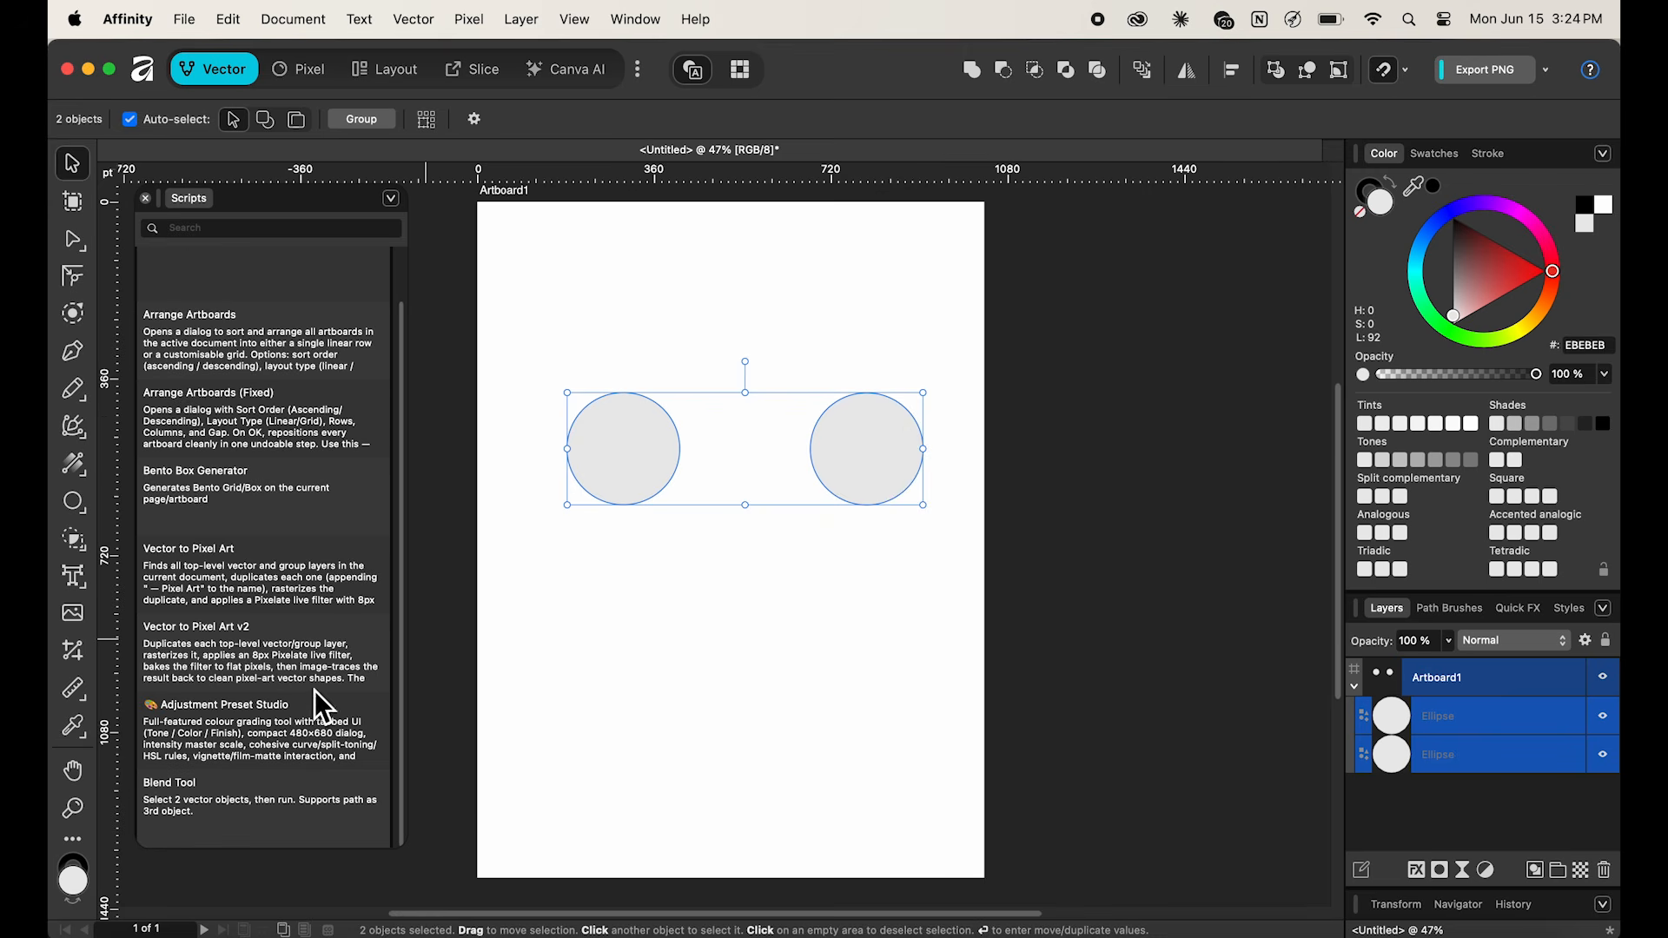
double_click(222, 799)
drag(824, 165, 1213, 190)
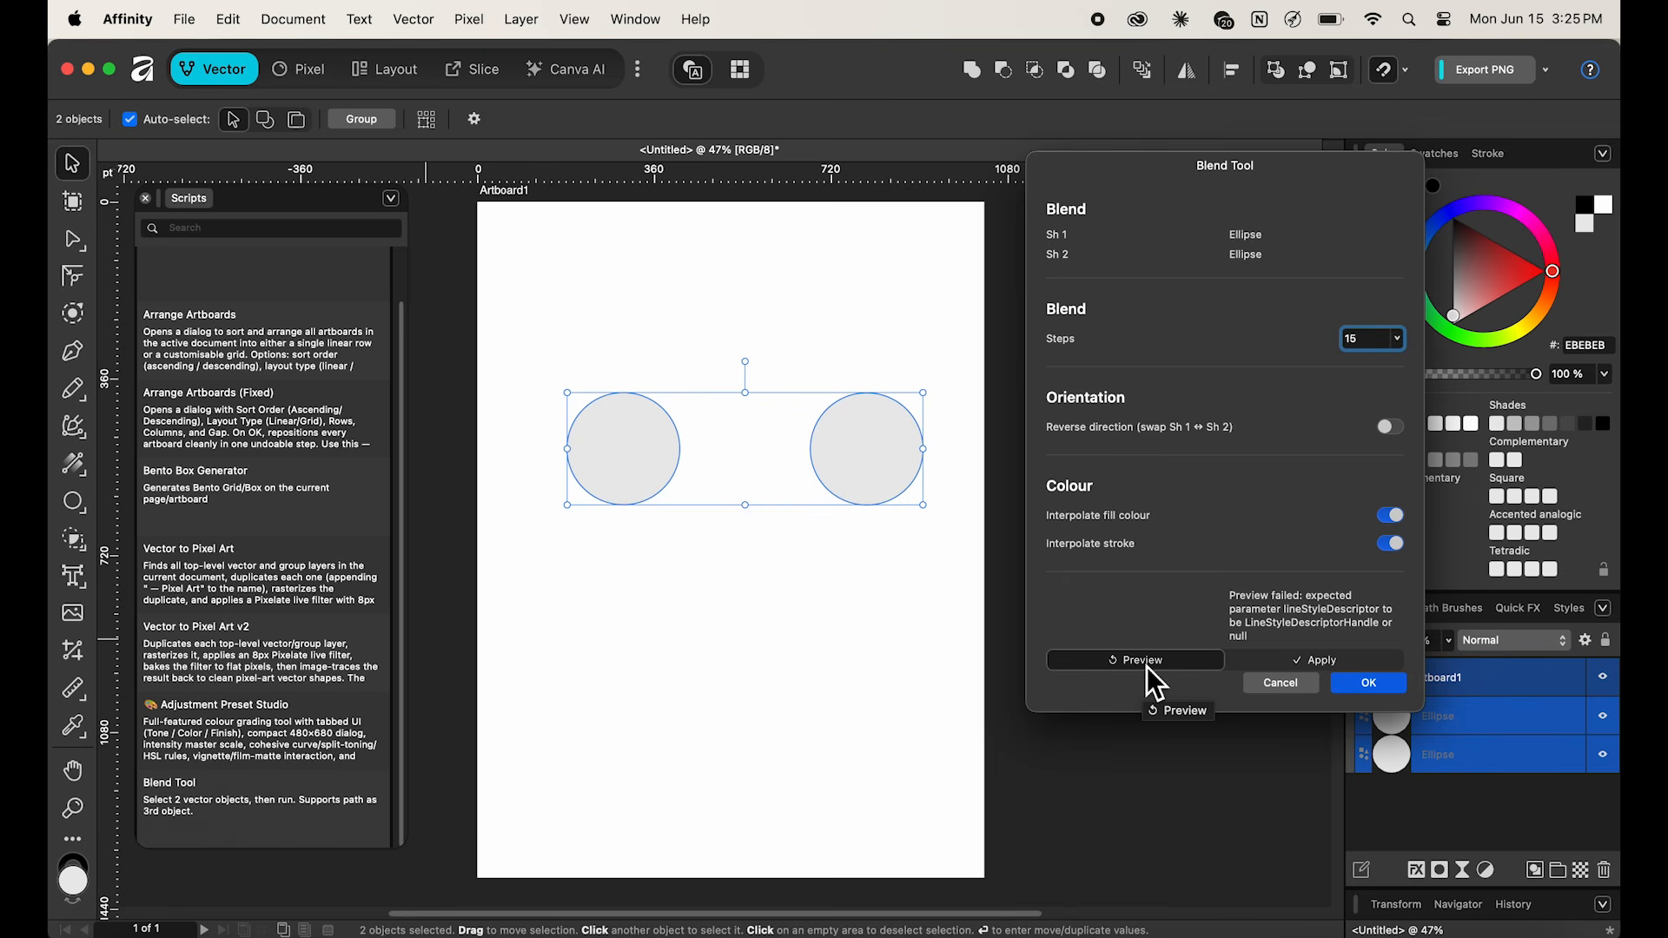
click(1389, 688)
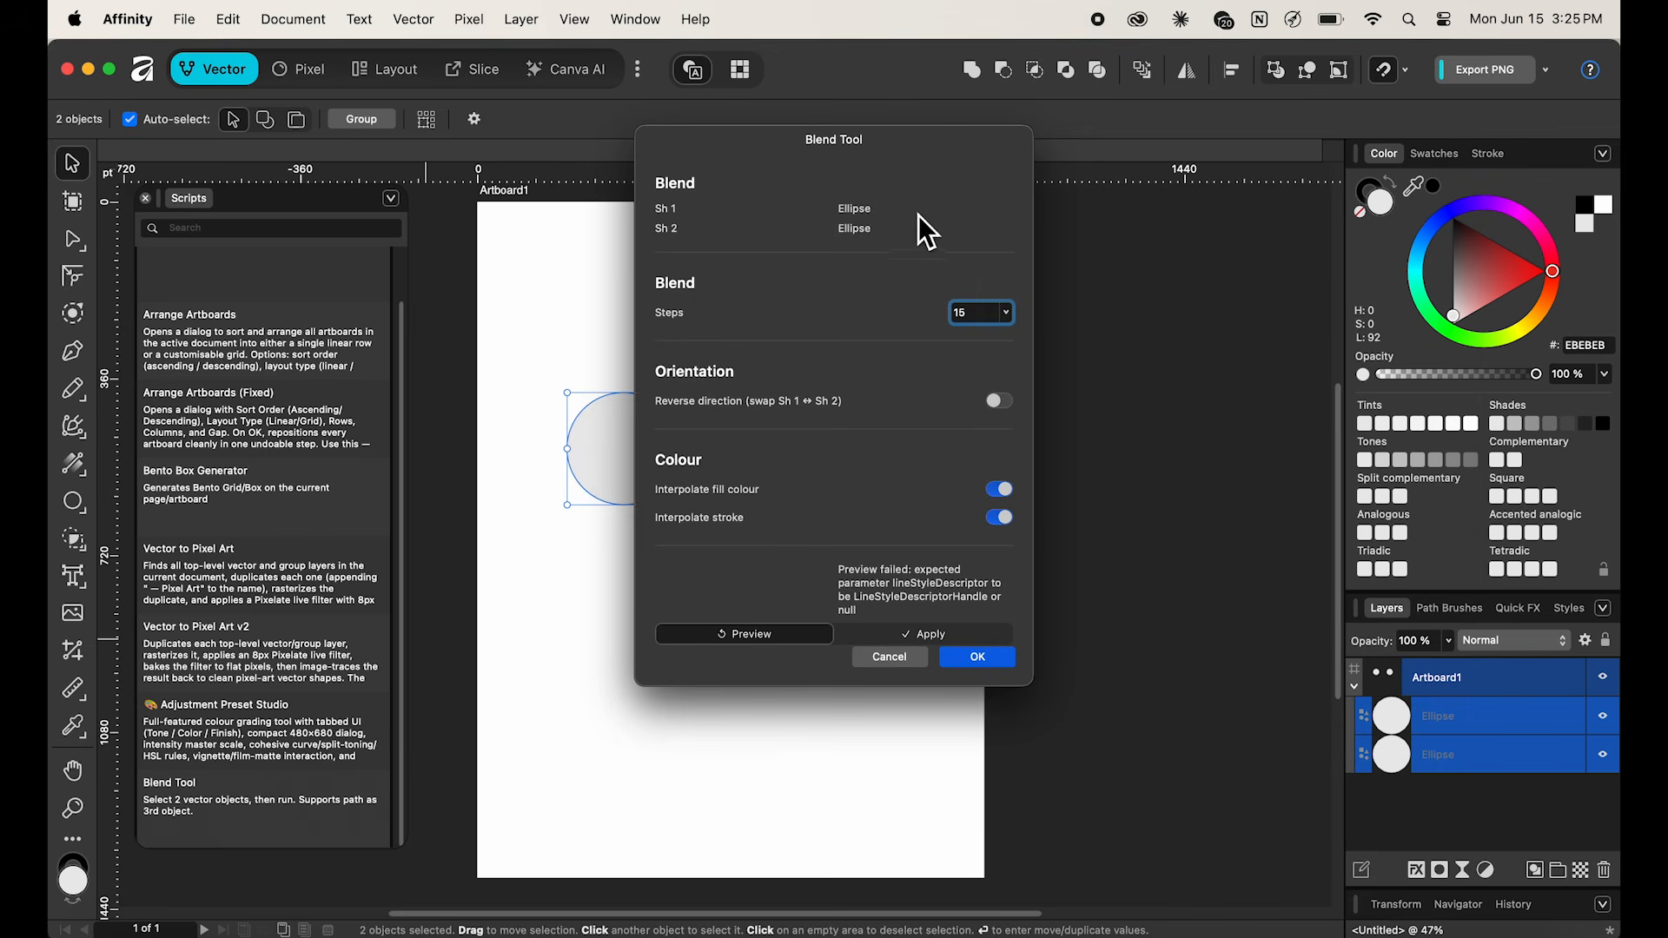
drag(863, 147, 1324, 172)
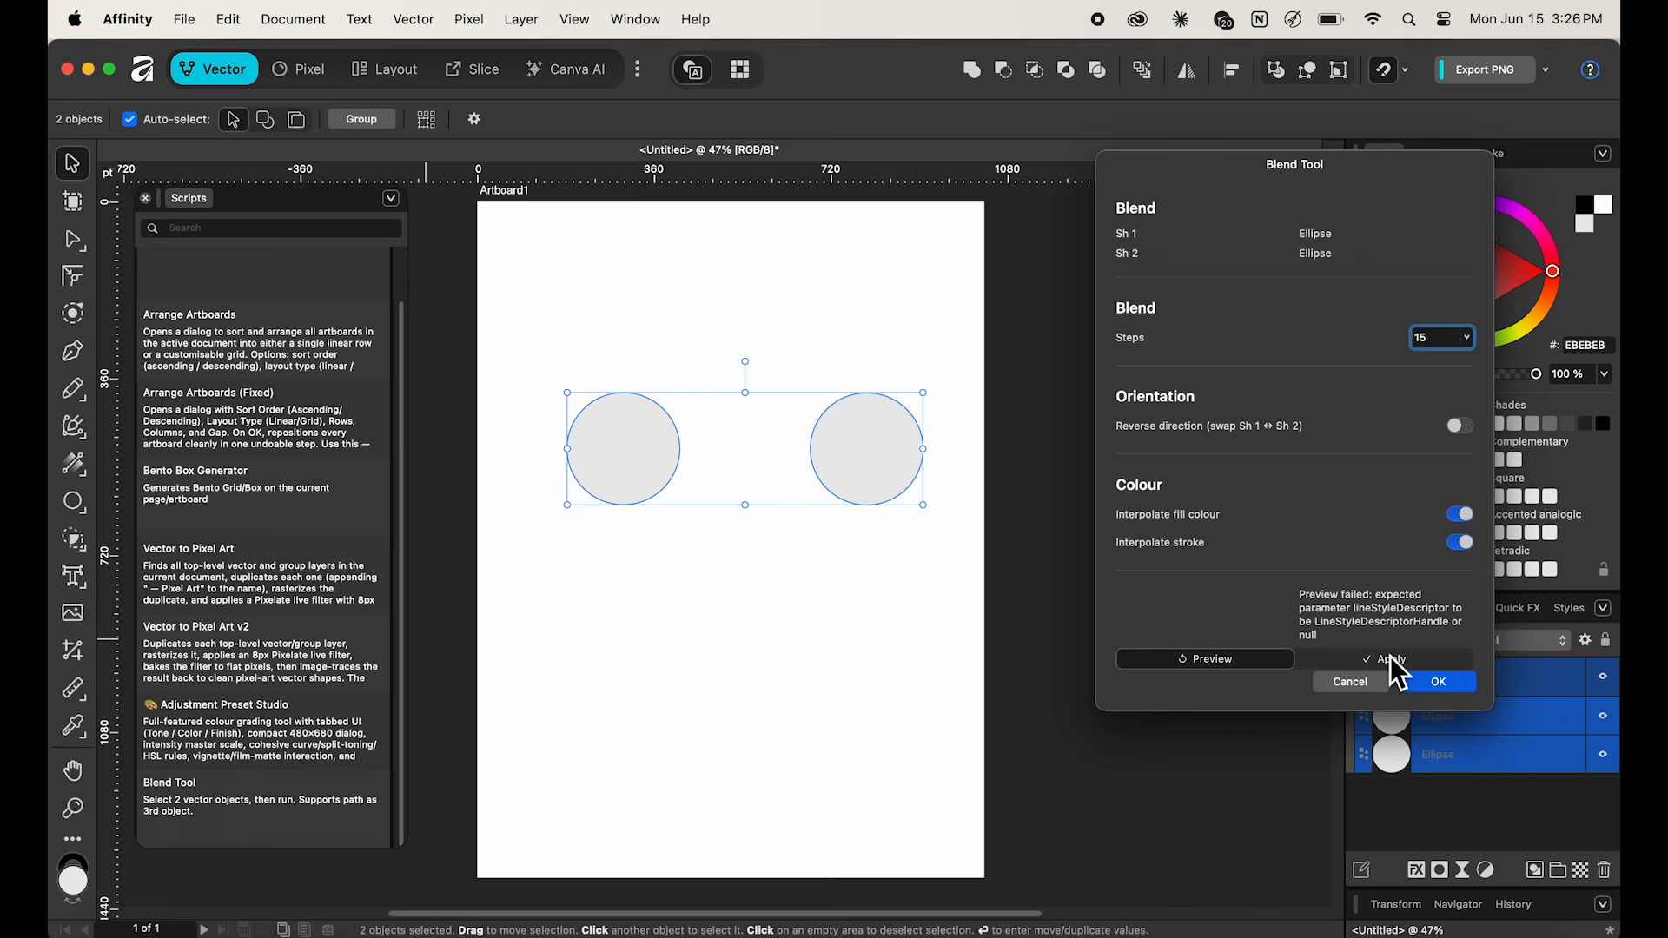
click(1389, 660)
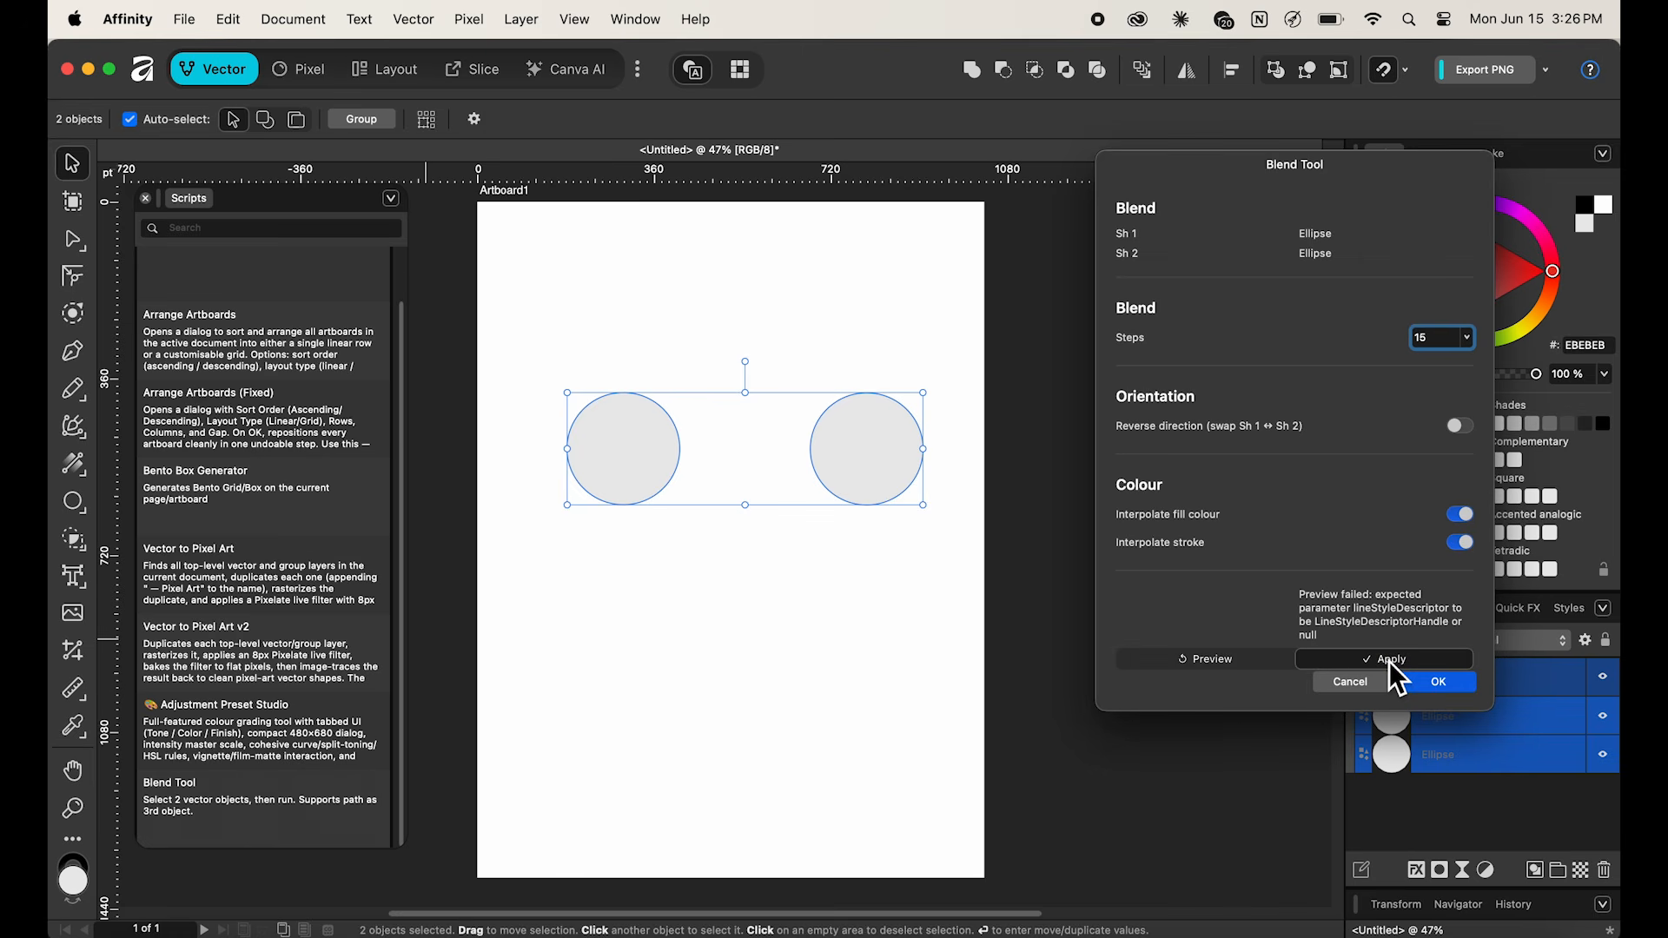
click(1439, 683)
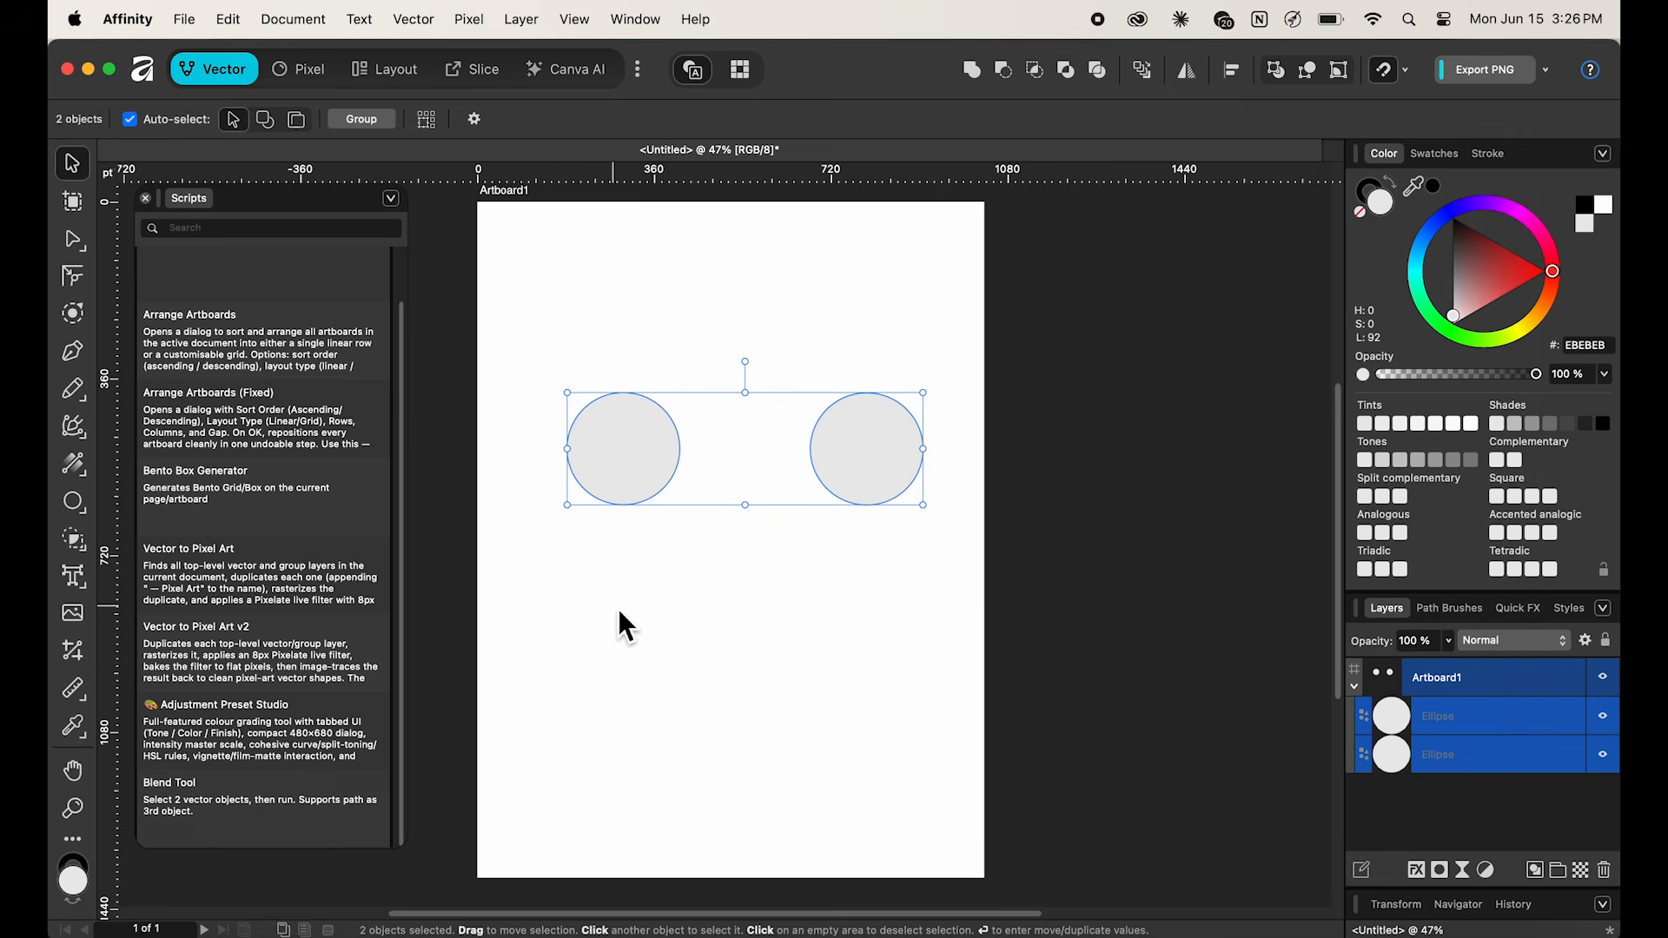
- Shrink the right circle proportionally and fill both circles with bright green (#68FF00)
click(625, 583)
click(842, 465)
click(761, 552)
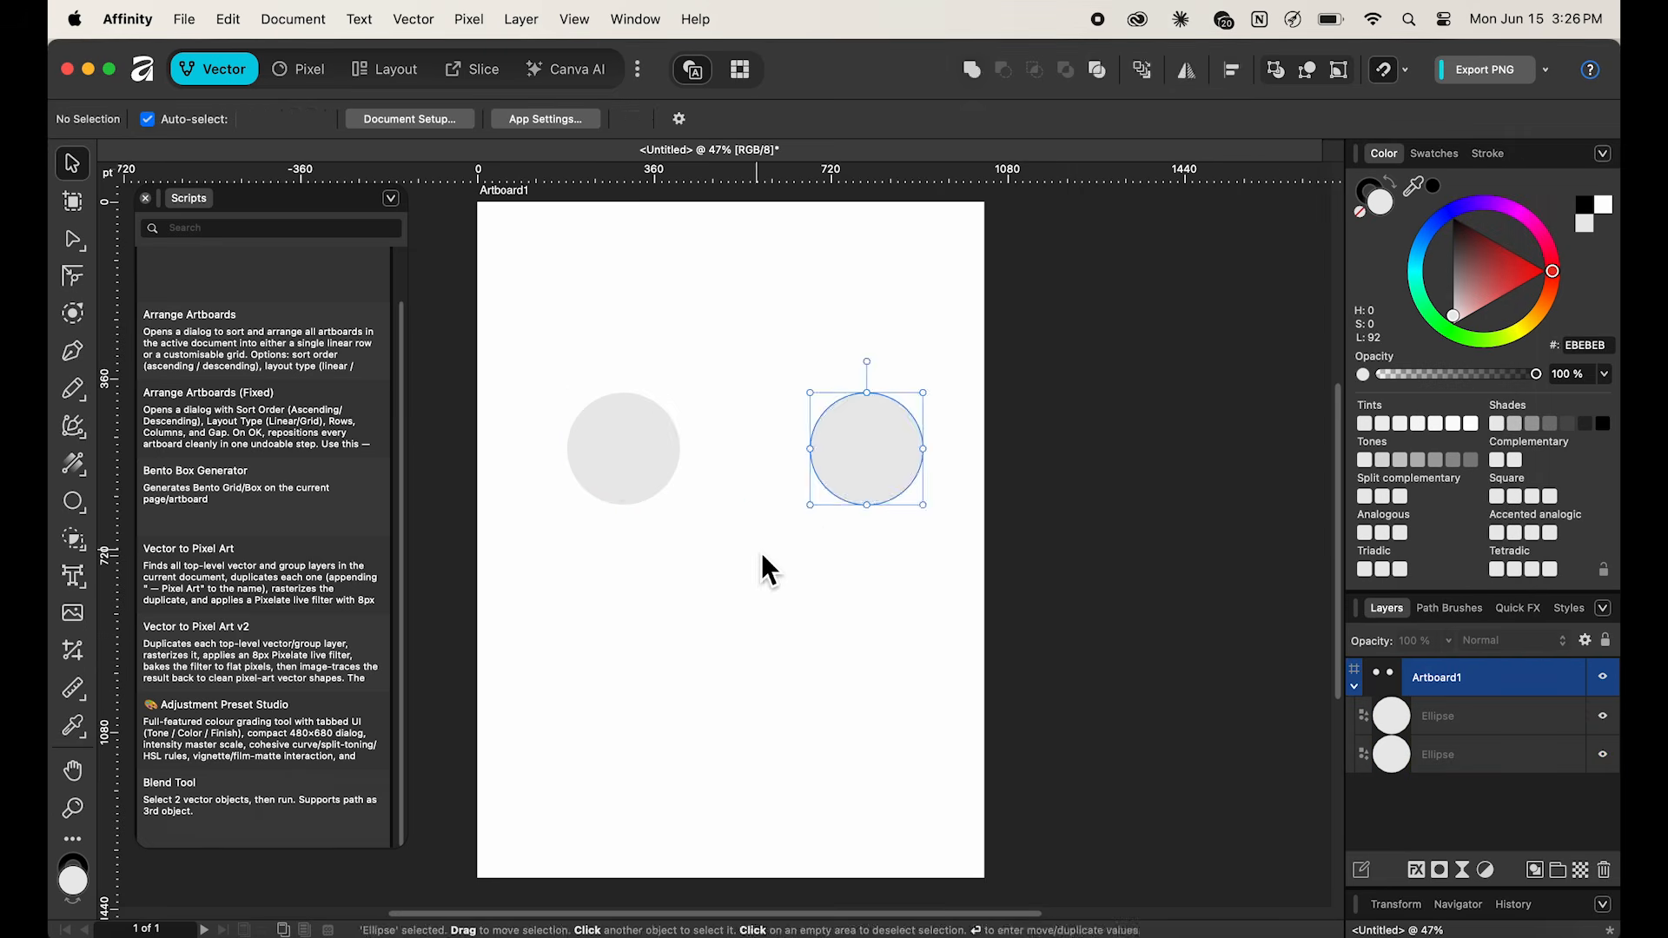
click(645, 455)
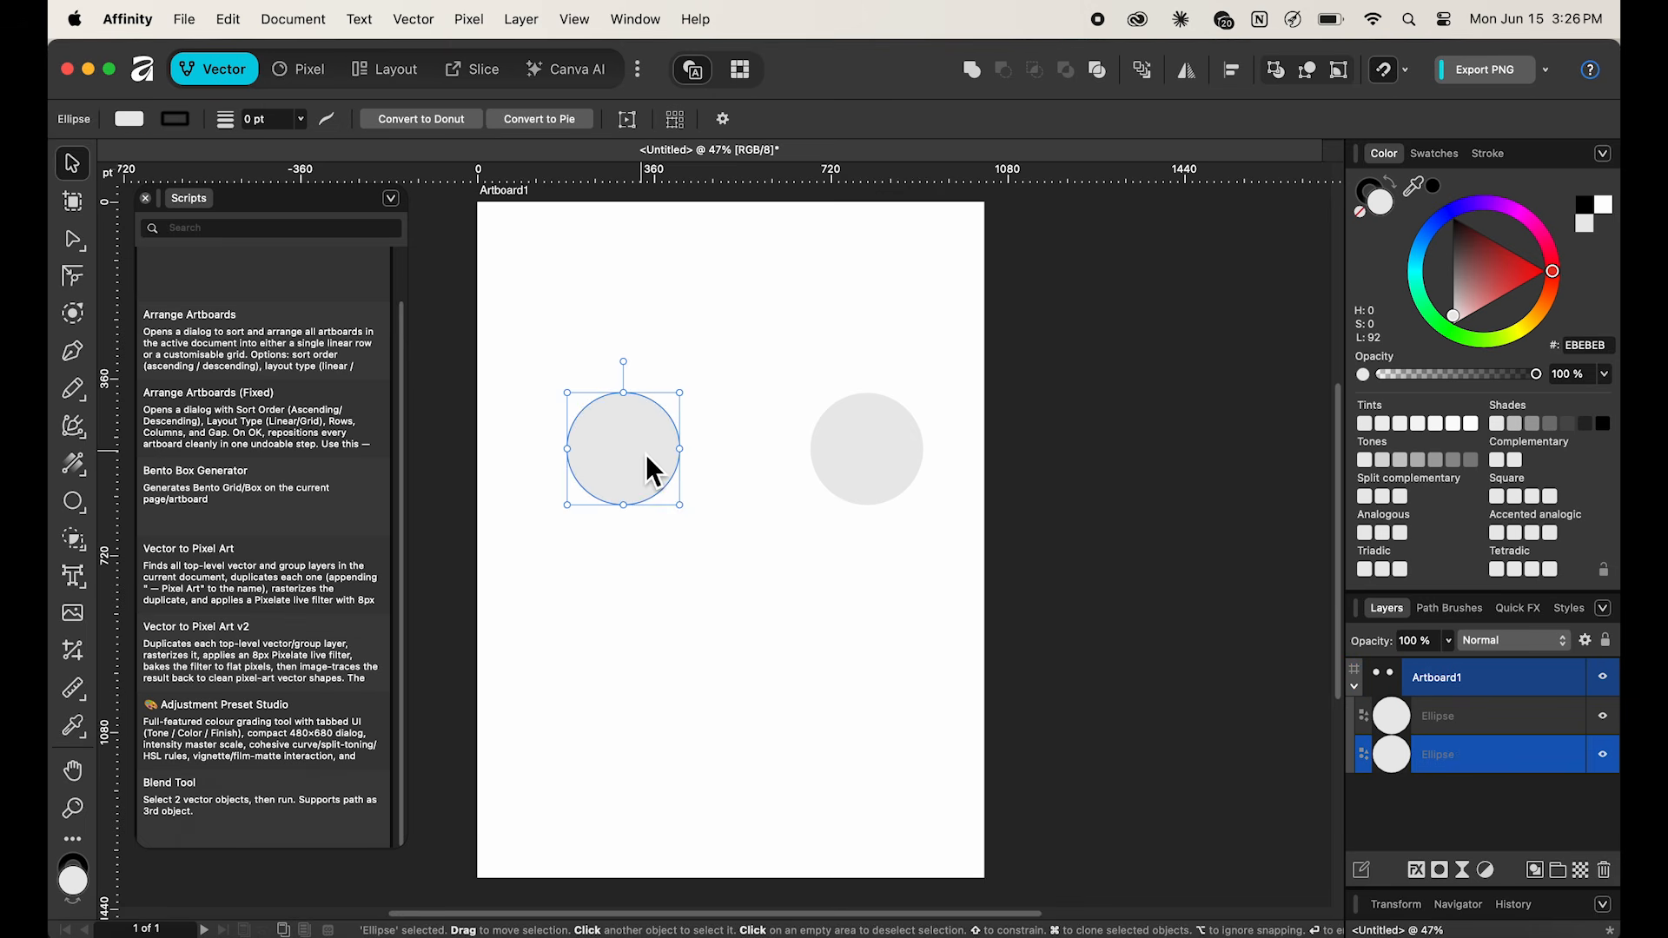
shift+click(869, 451)
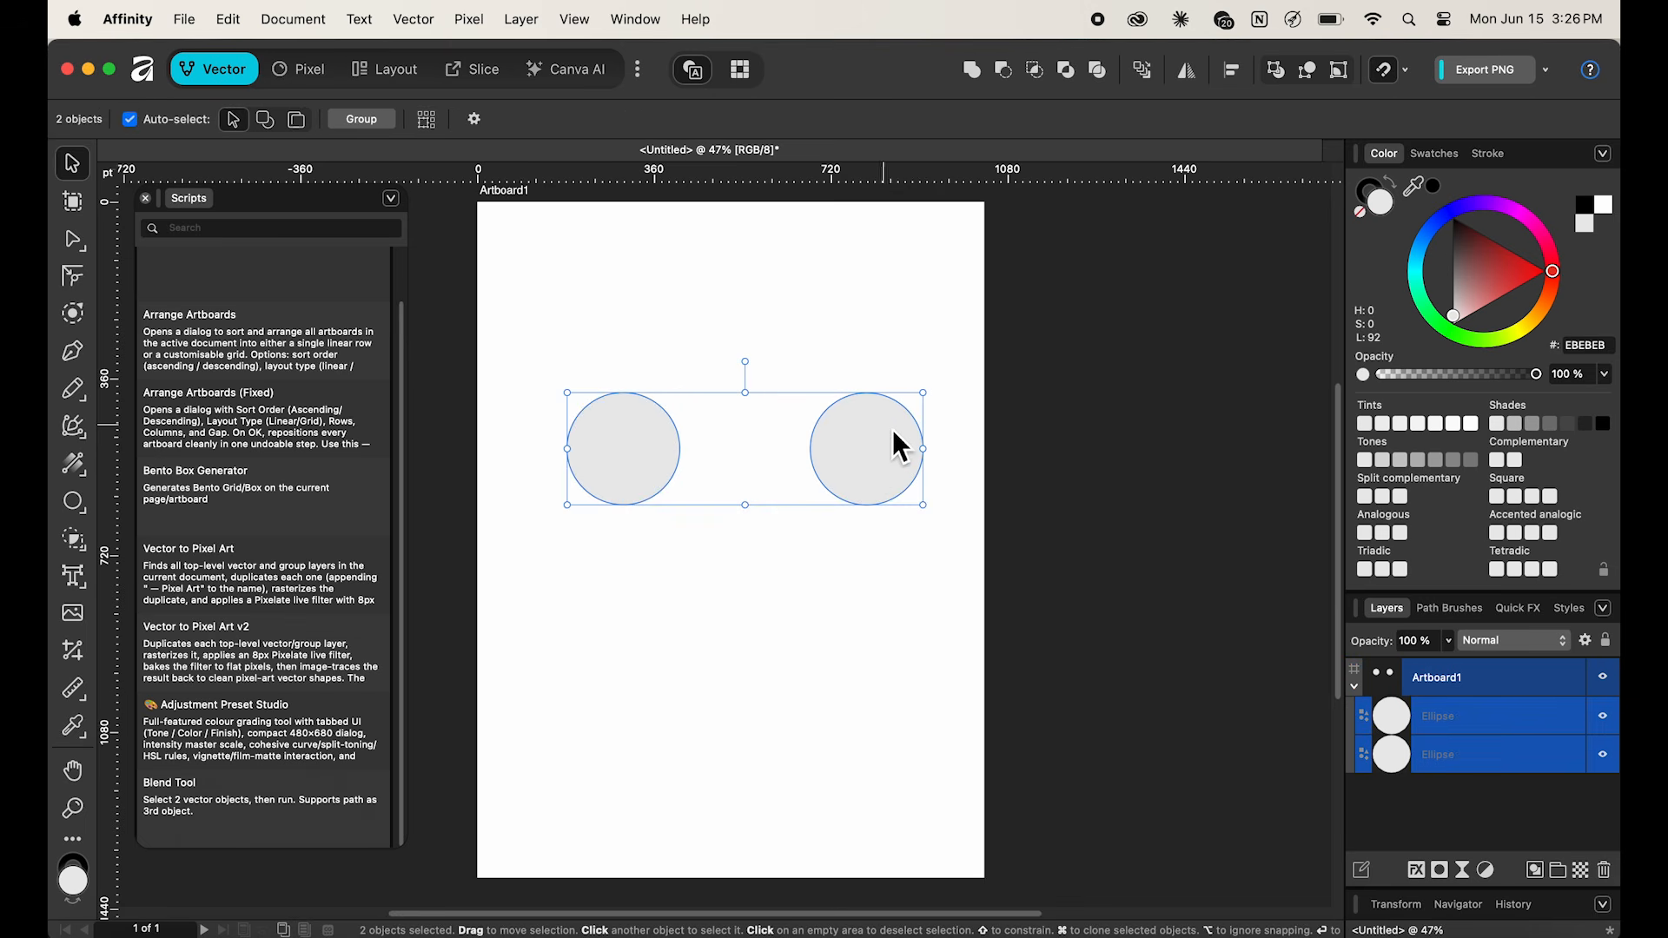
click(878, 457)
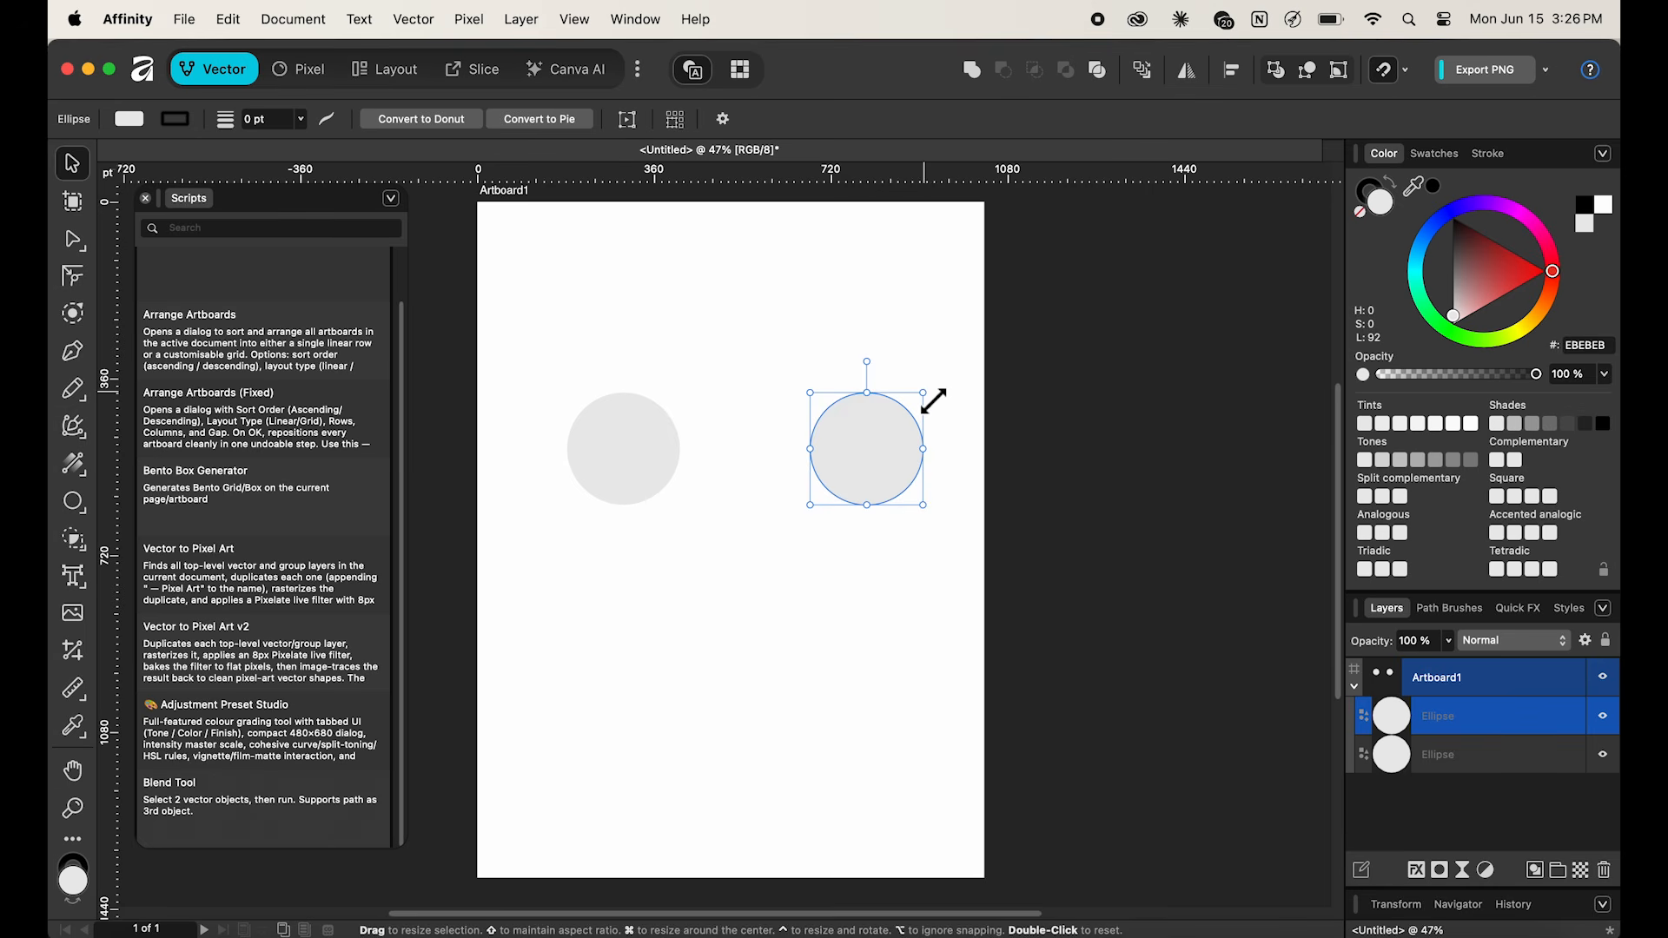
drag(934, 401, 915, 430)
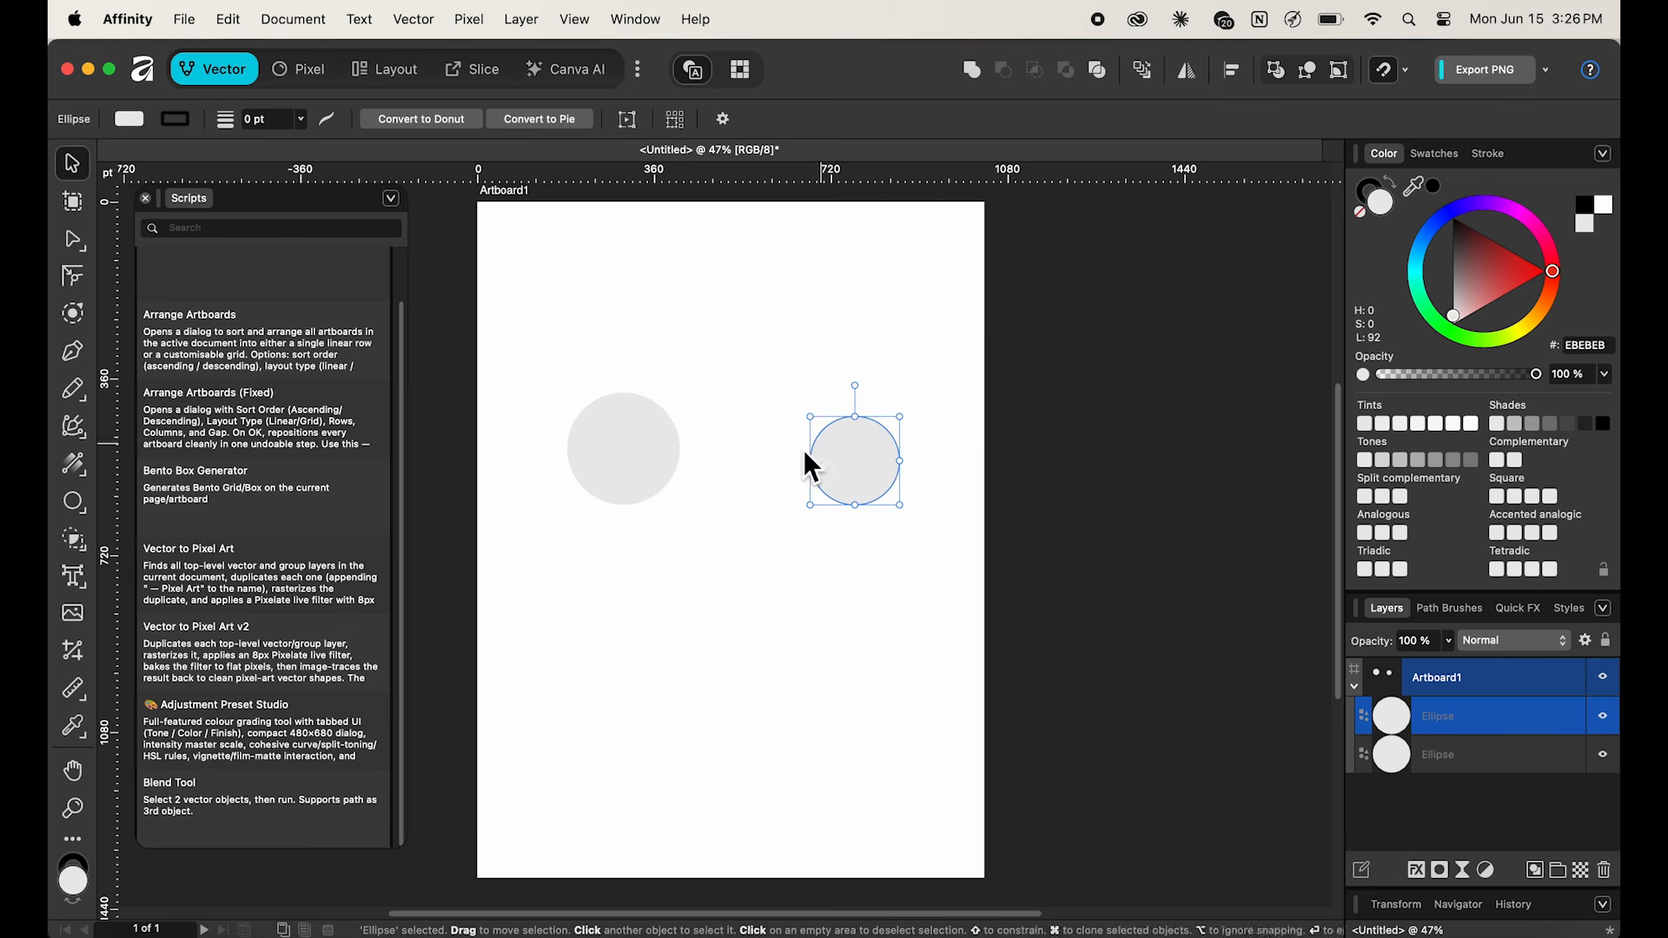
shift+click(650, 458)
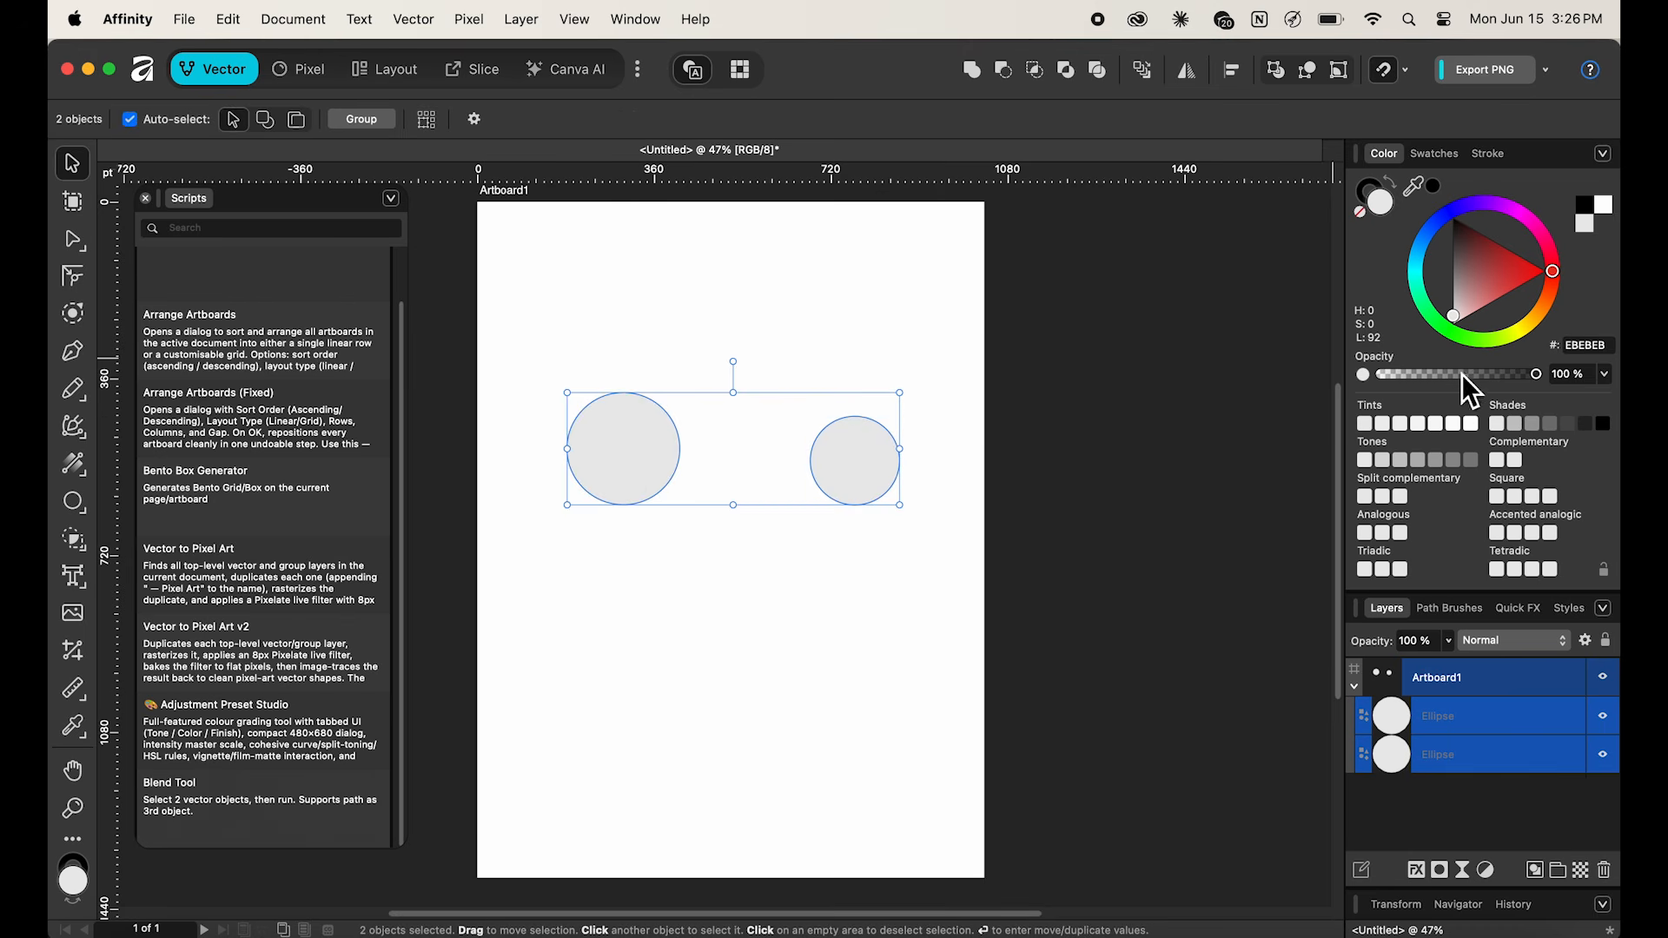
mouse_move(1475, 347)
mouse_down()
mouse_move(1463, 341)
mouse_move(1483, 346)
mouse_up()
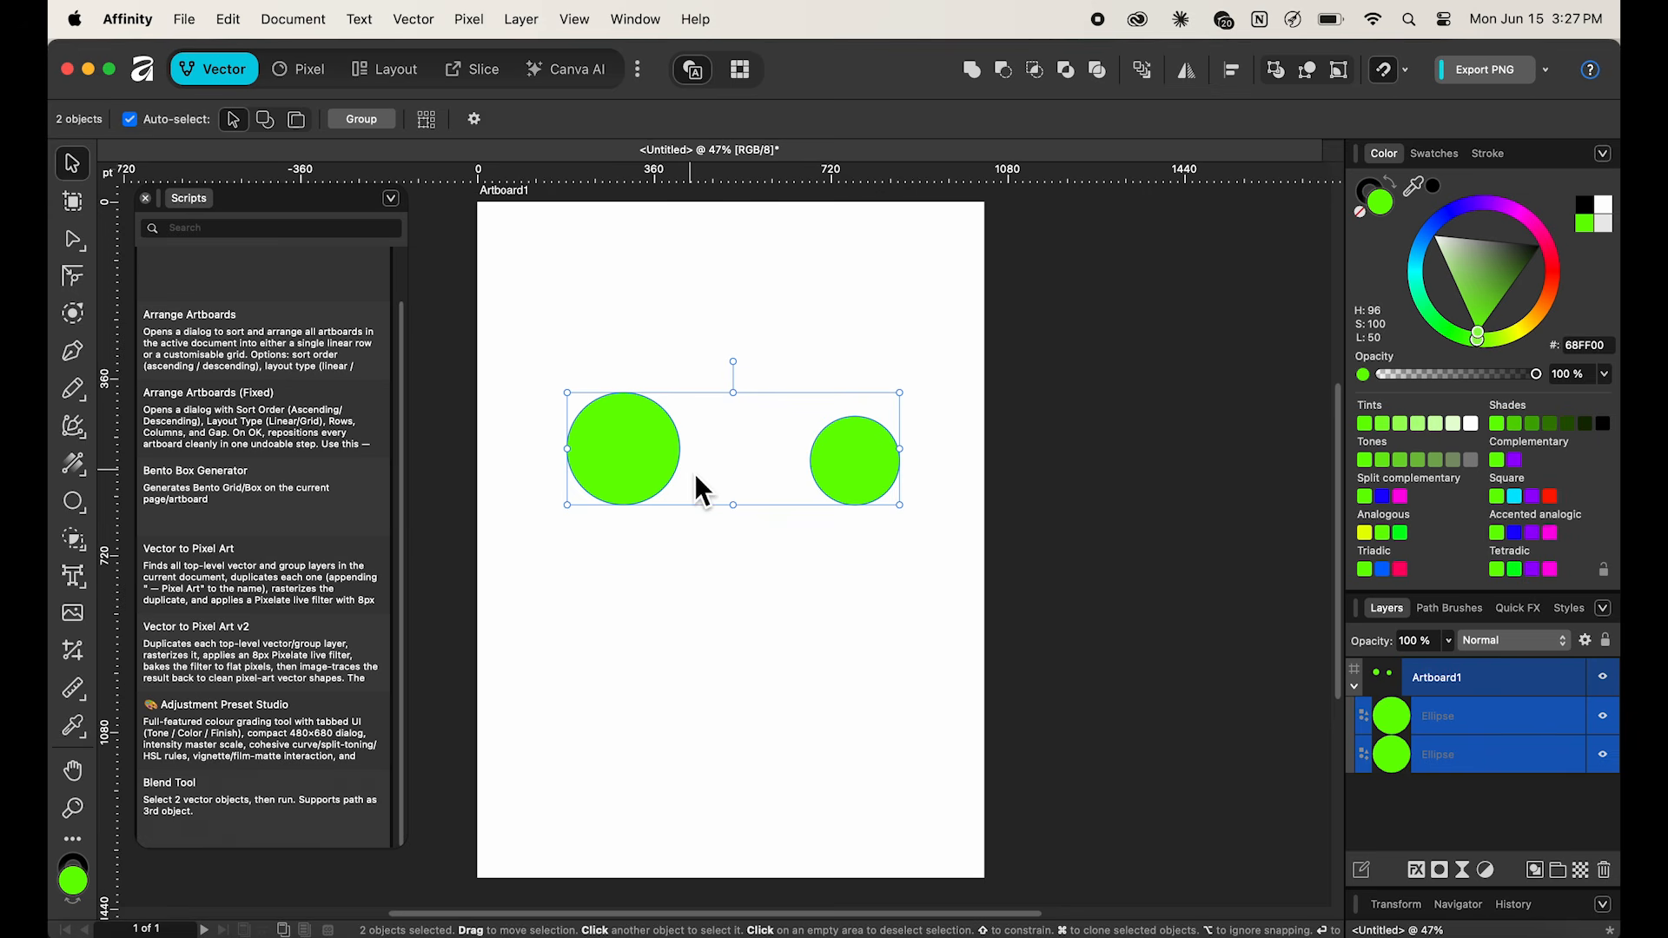
- Try to apply a 25-step blend between the two green circles with the Blend Tool script, then dismiss its dialog
double_click(236, 805)
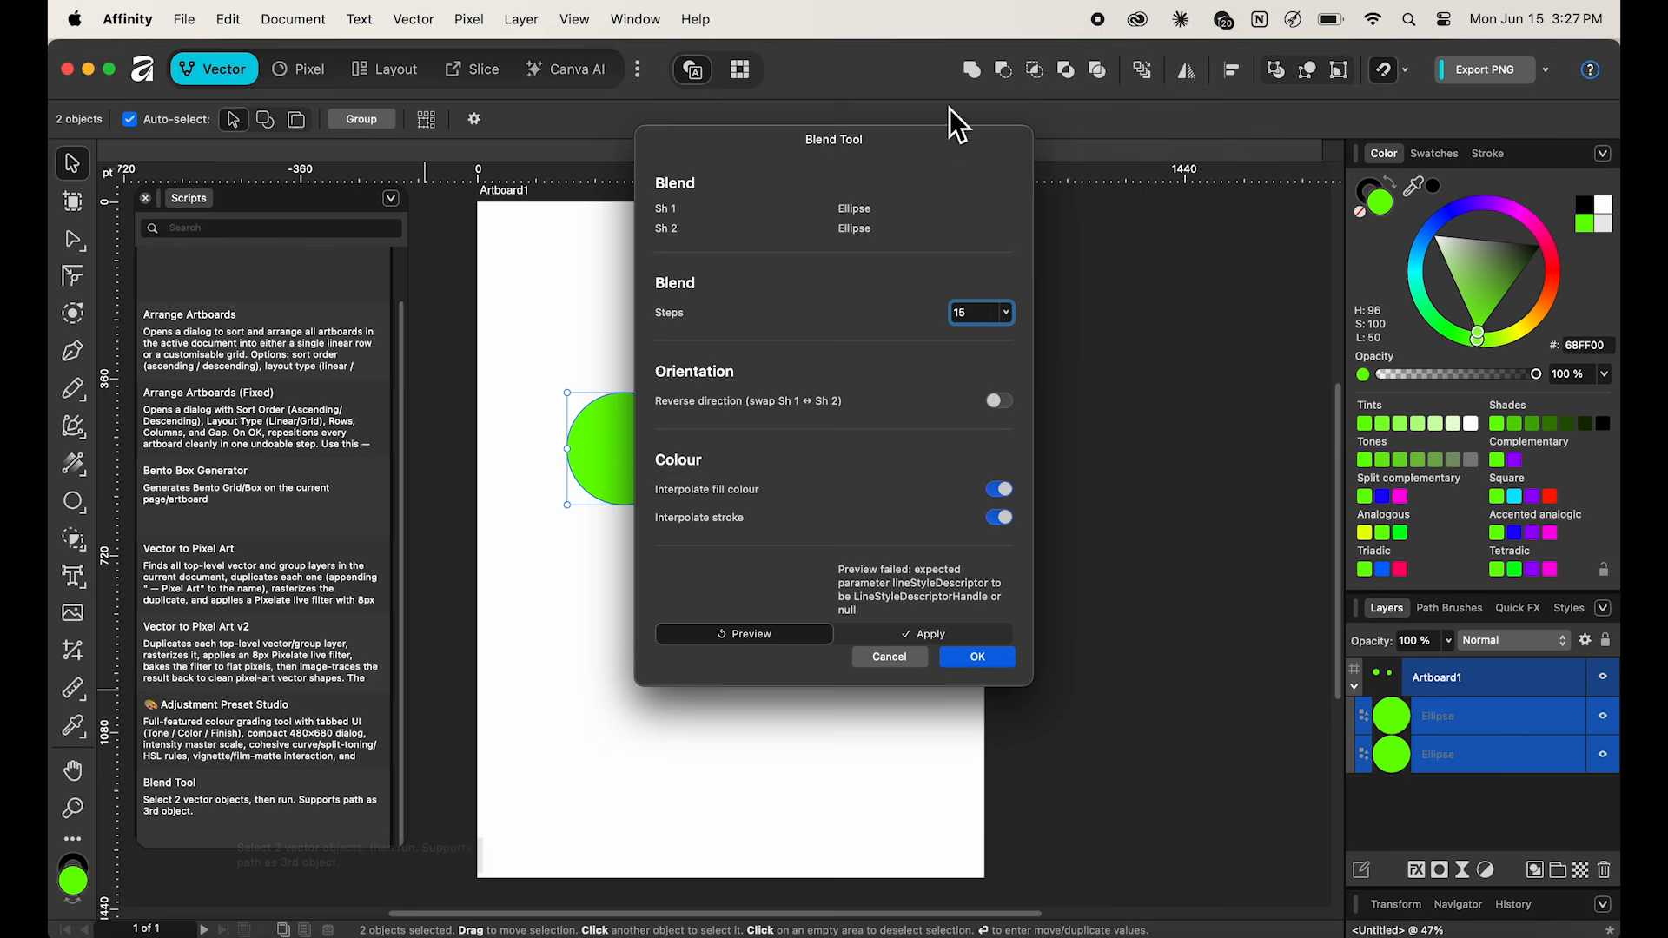
drag(842, 145, 1211, 186)
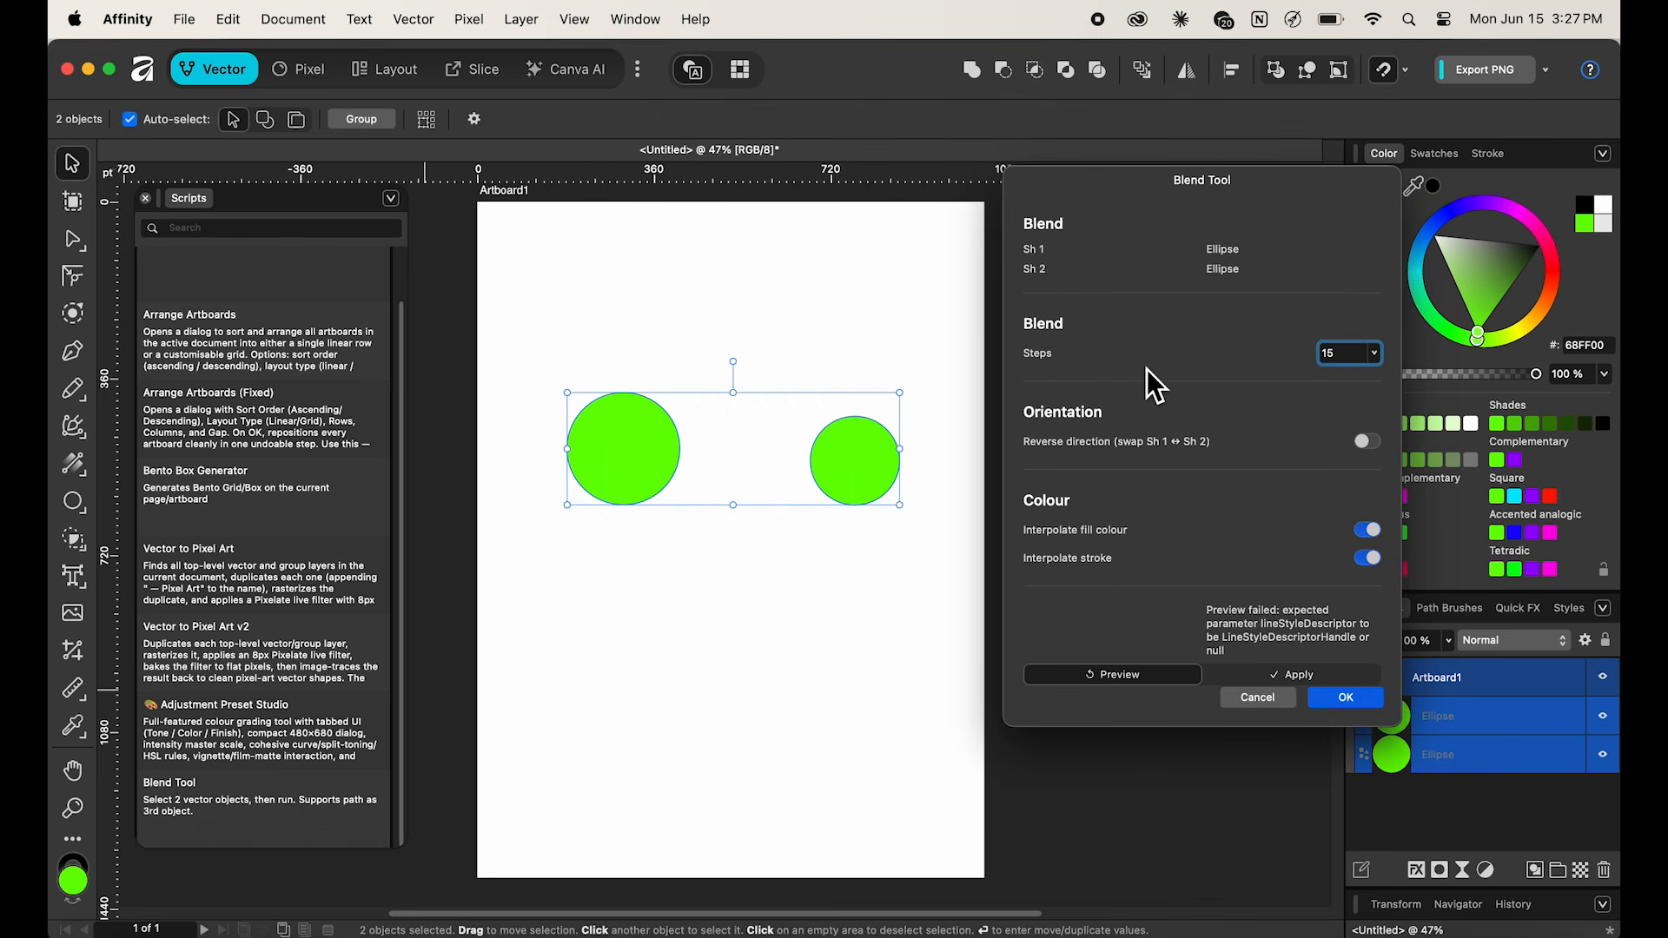
drag(1051, 358, 1060, 360)
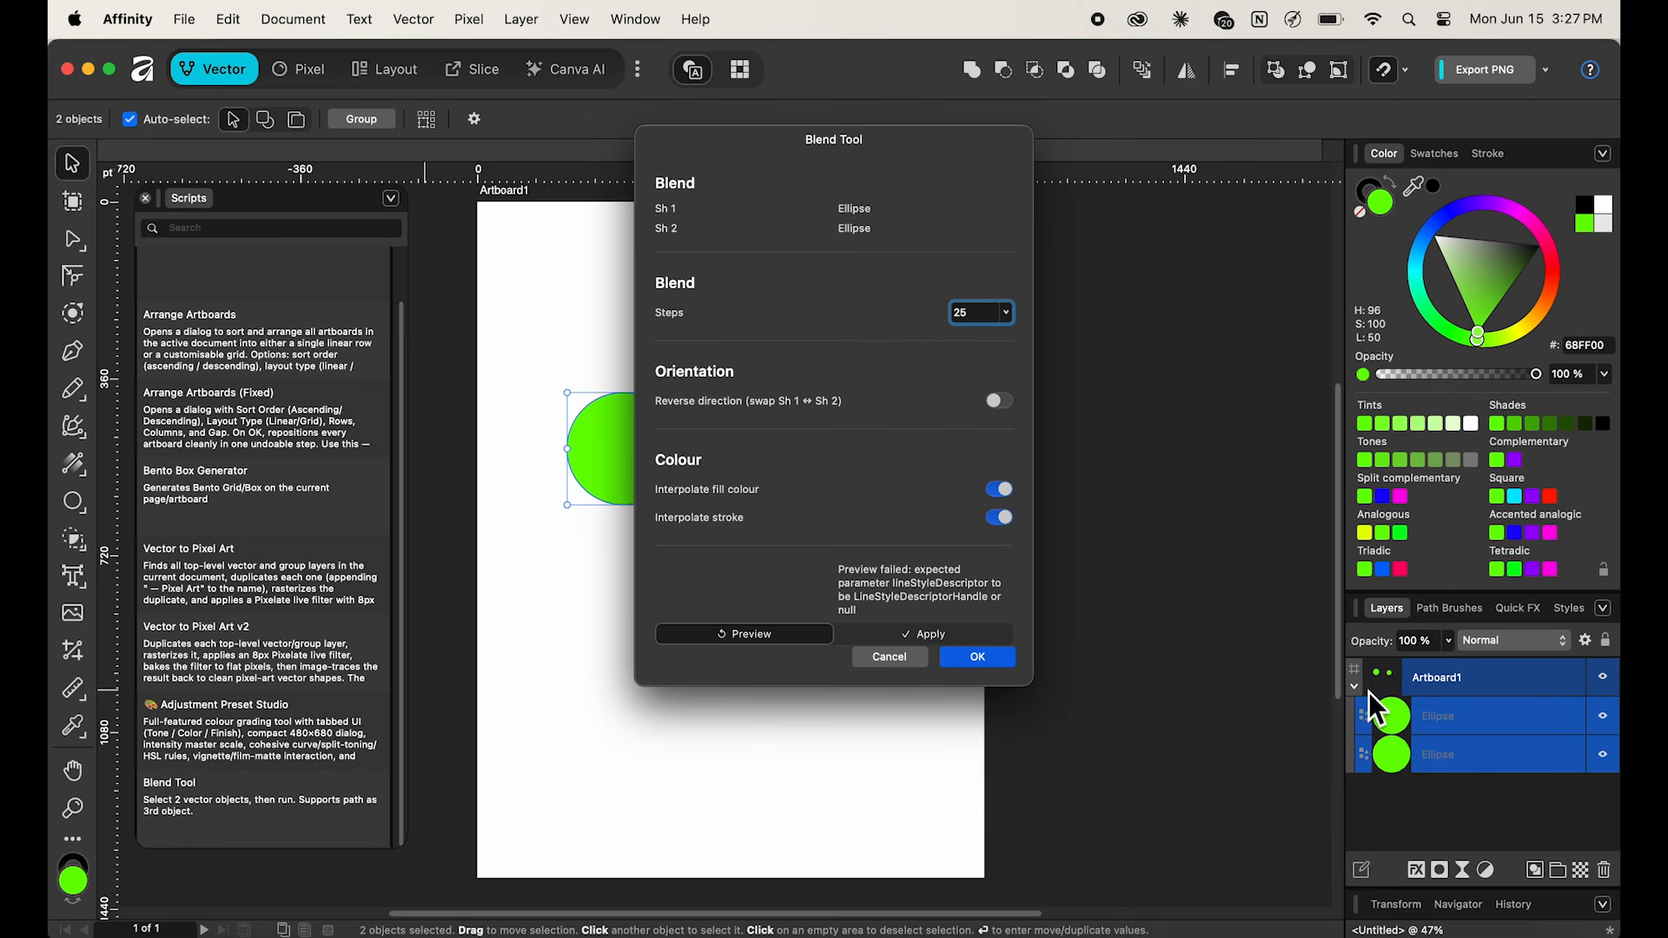
drag(817, 146, 1248, 206)
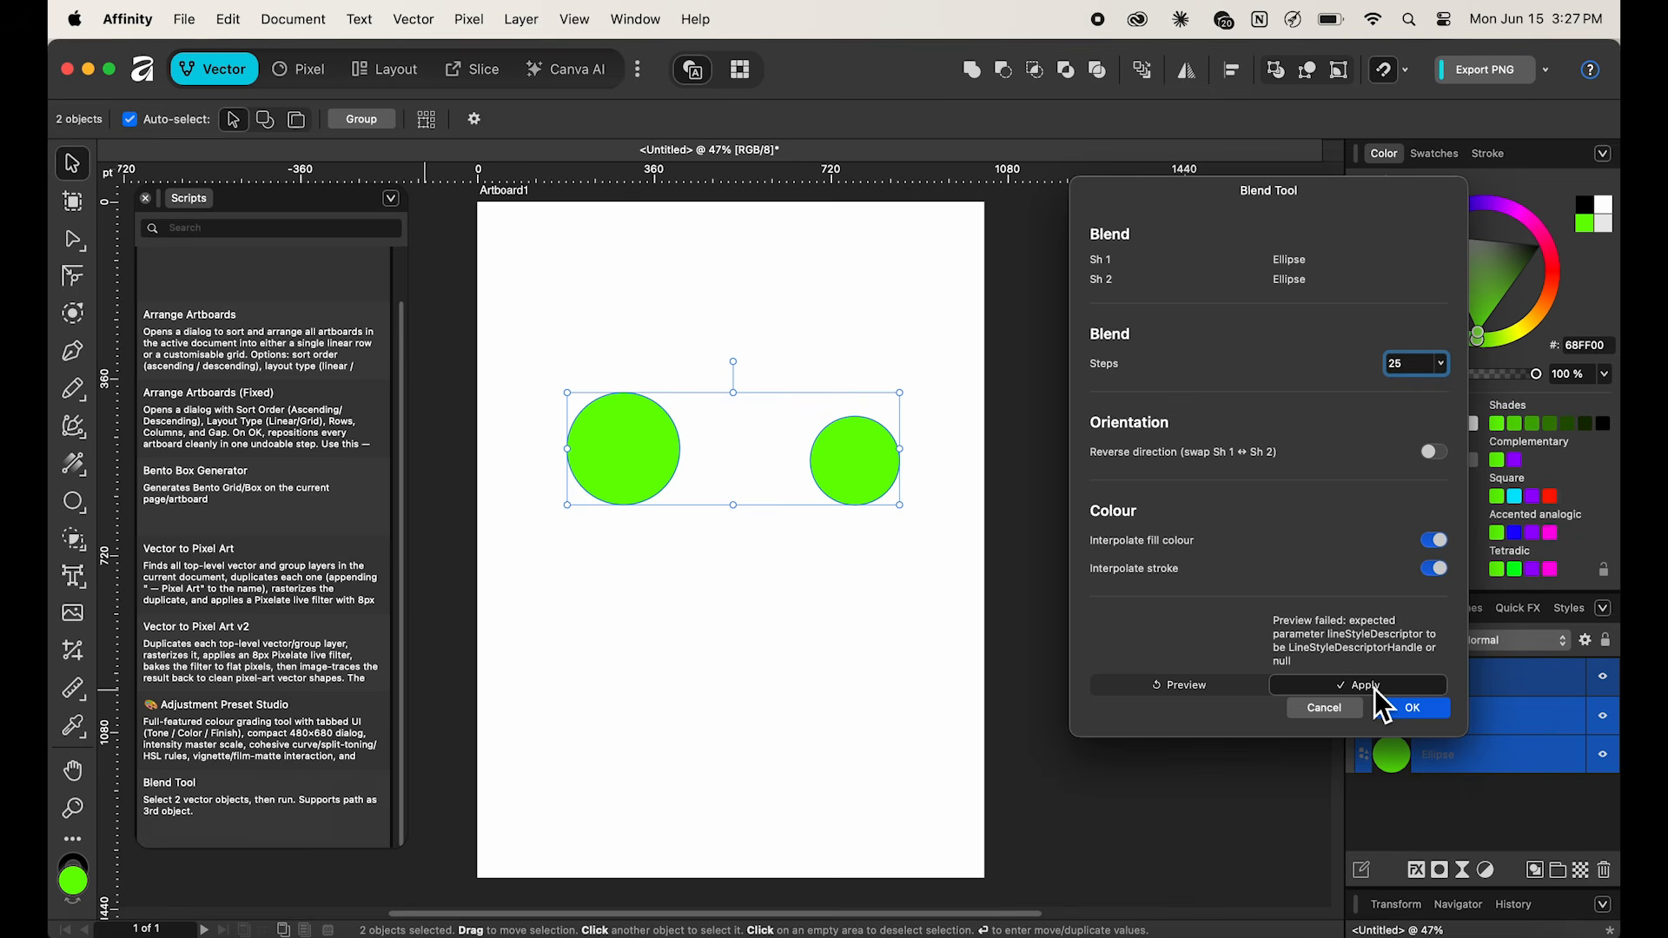
click(1409, 709)
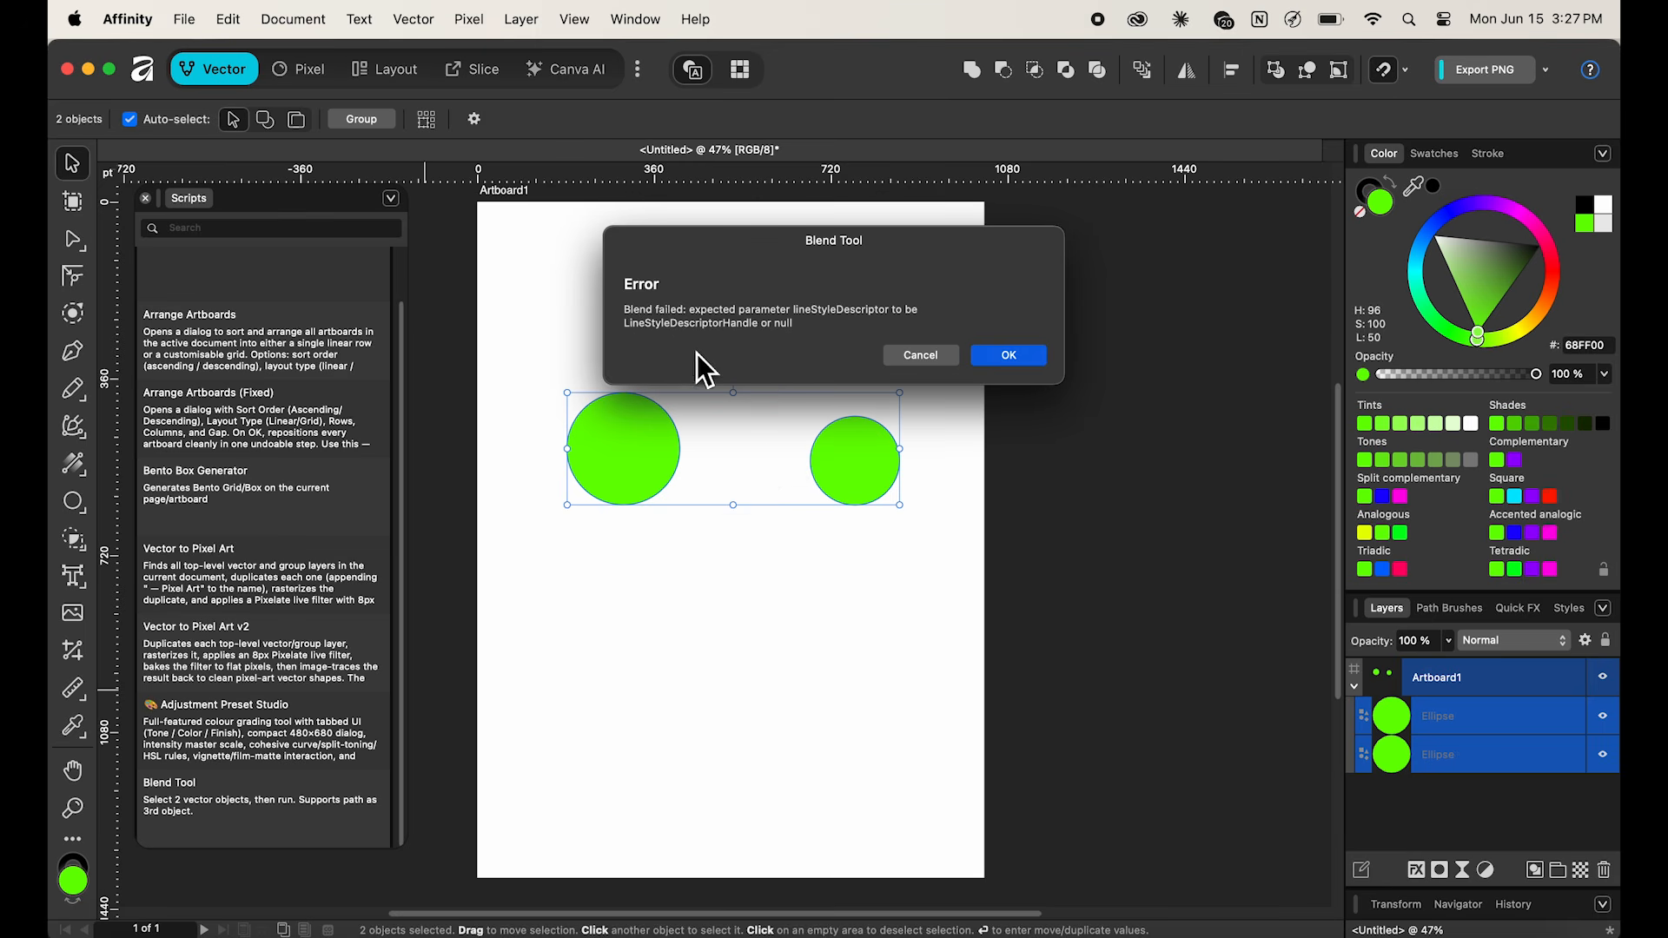
click(1045, 358)
click(1025, 364)
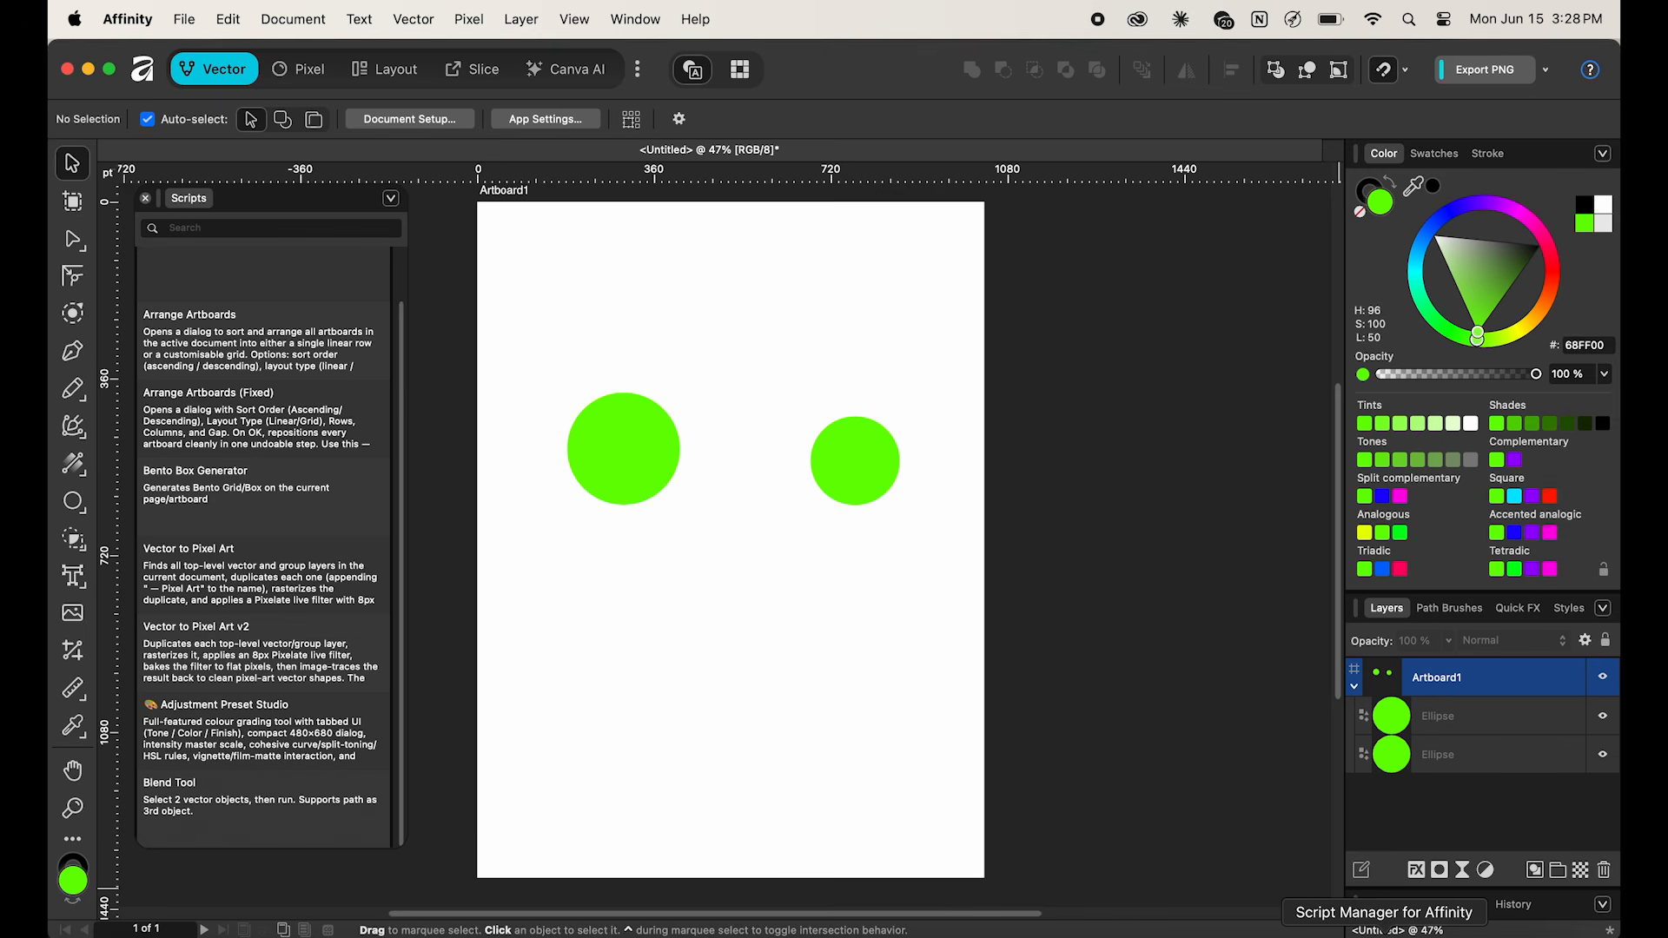
- Switch to Script Manager for Affinity and open the community scripts listing
click(1385, 936)
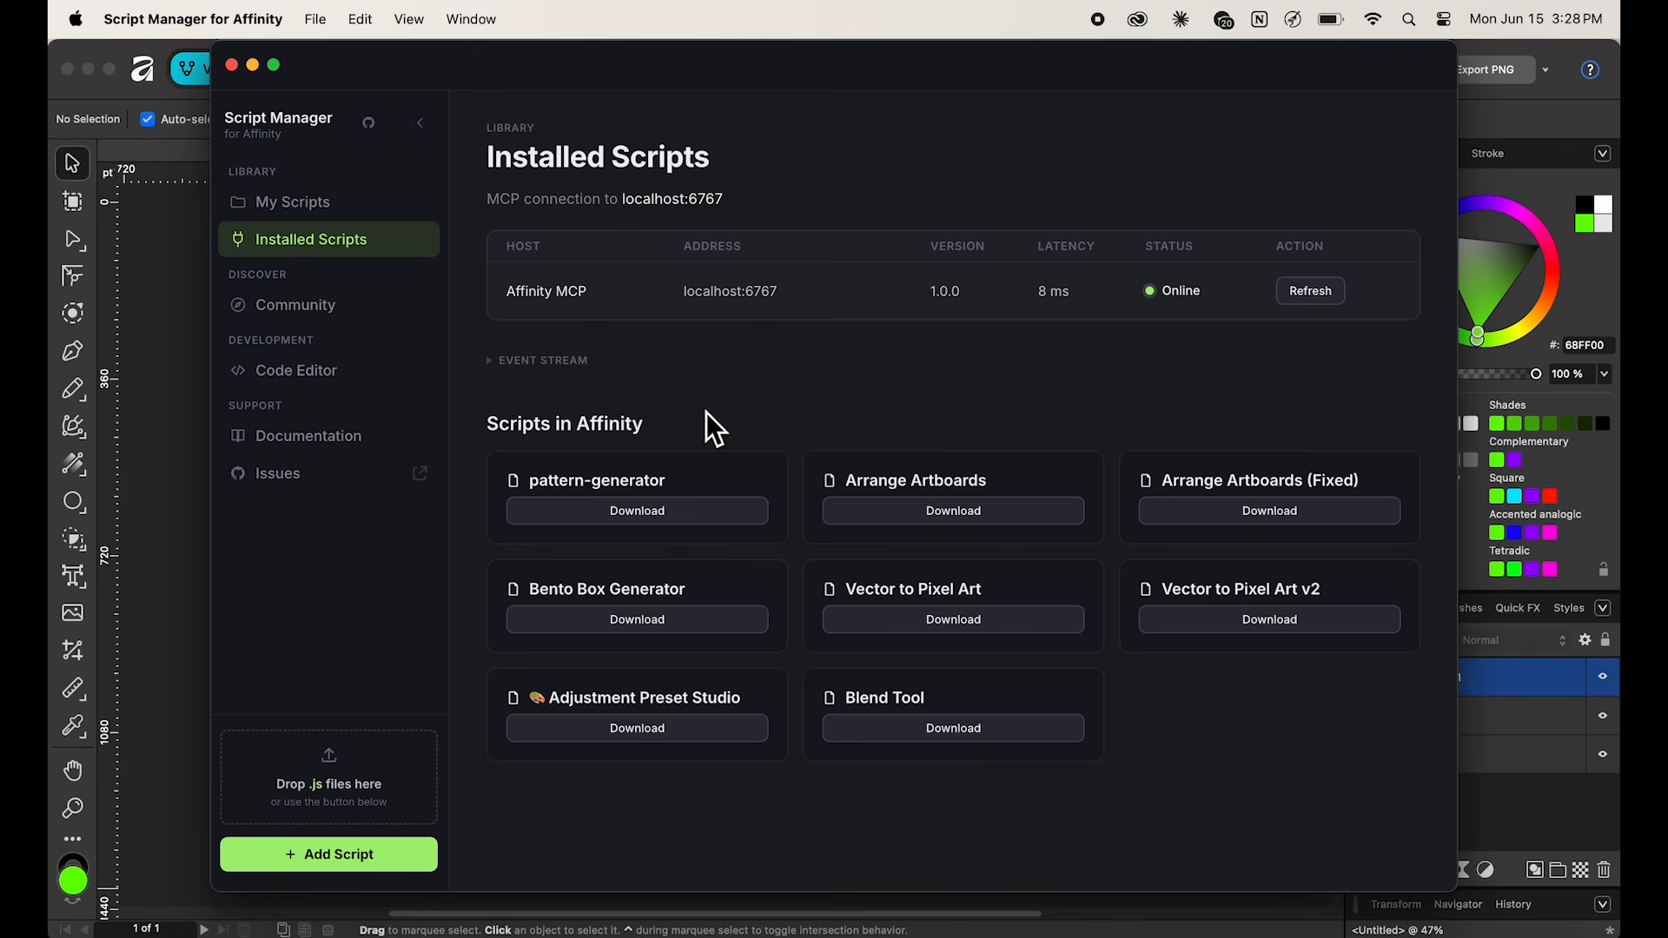
click(296, 313)
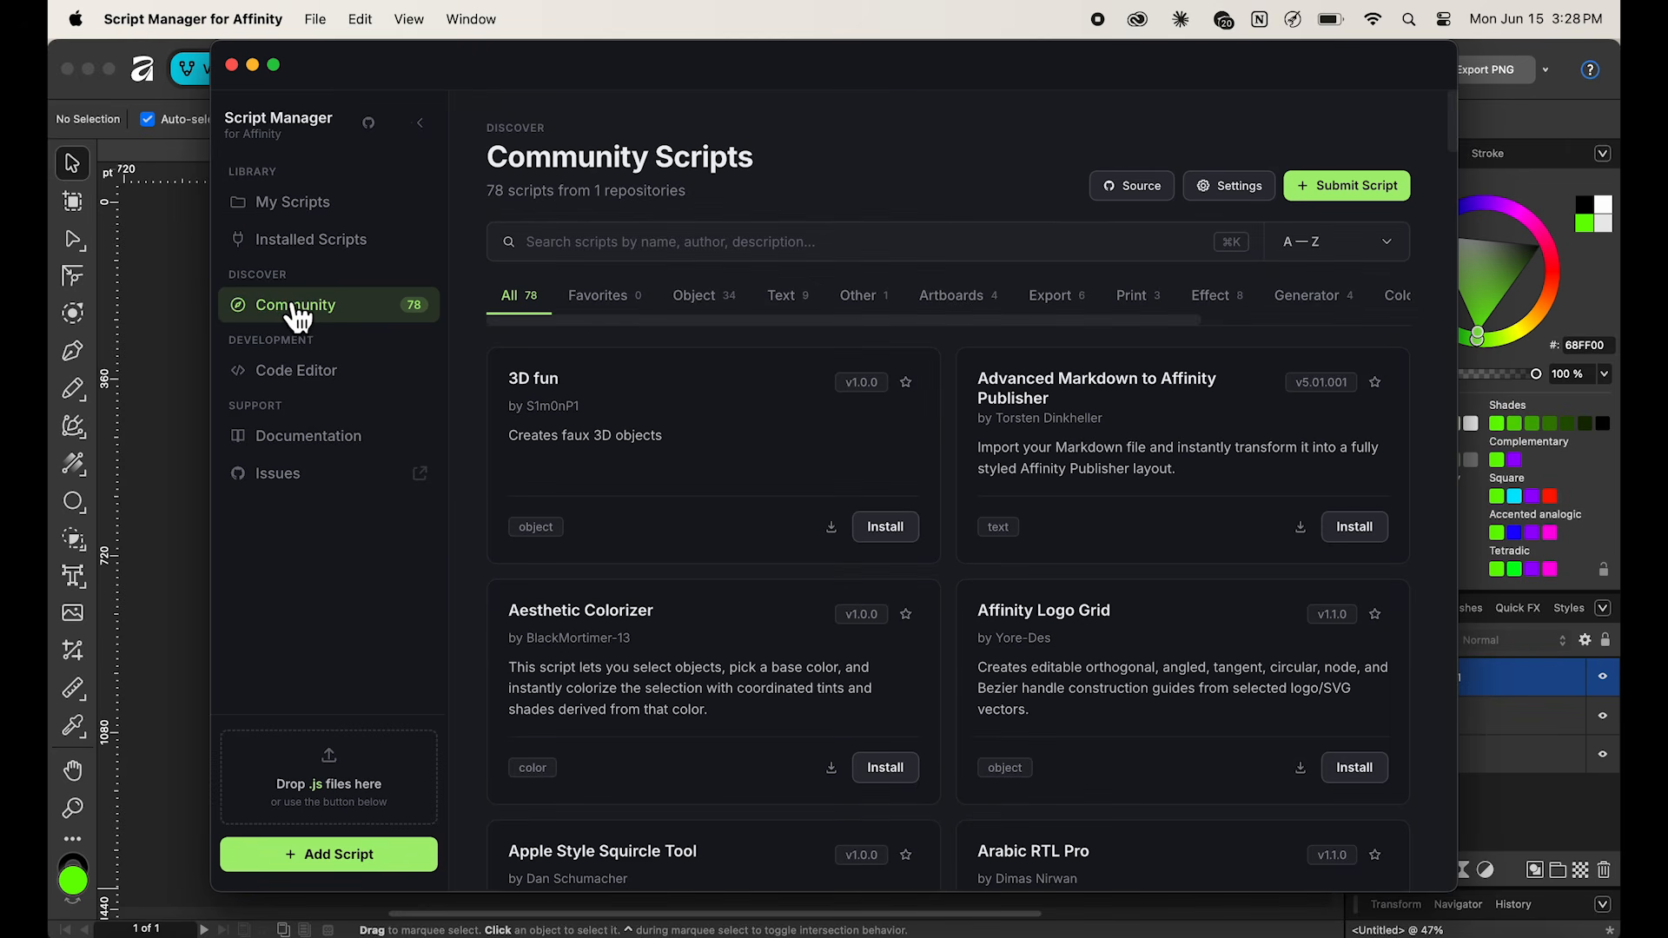